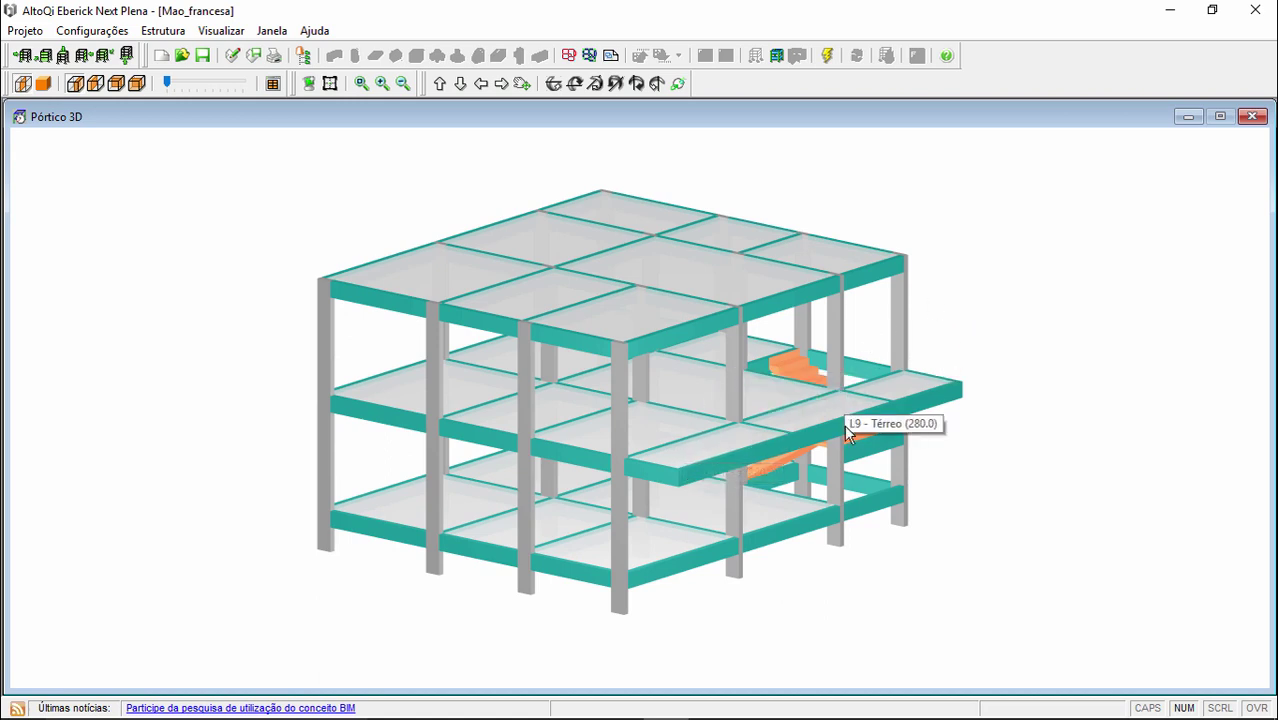
pyautogui.hotkey('alt', 'Tab')
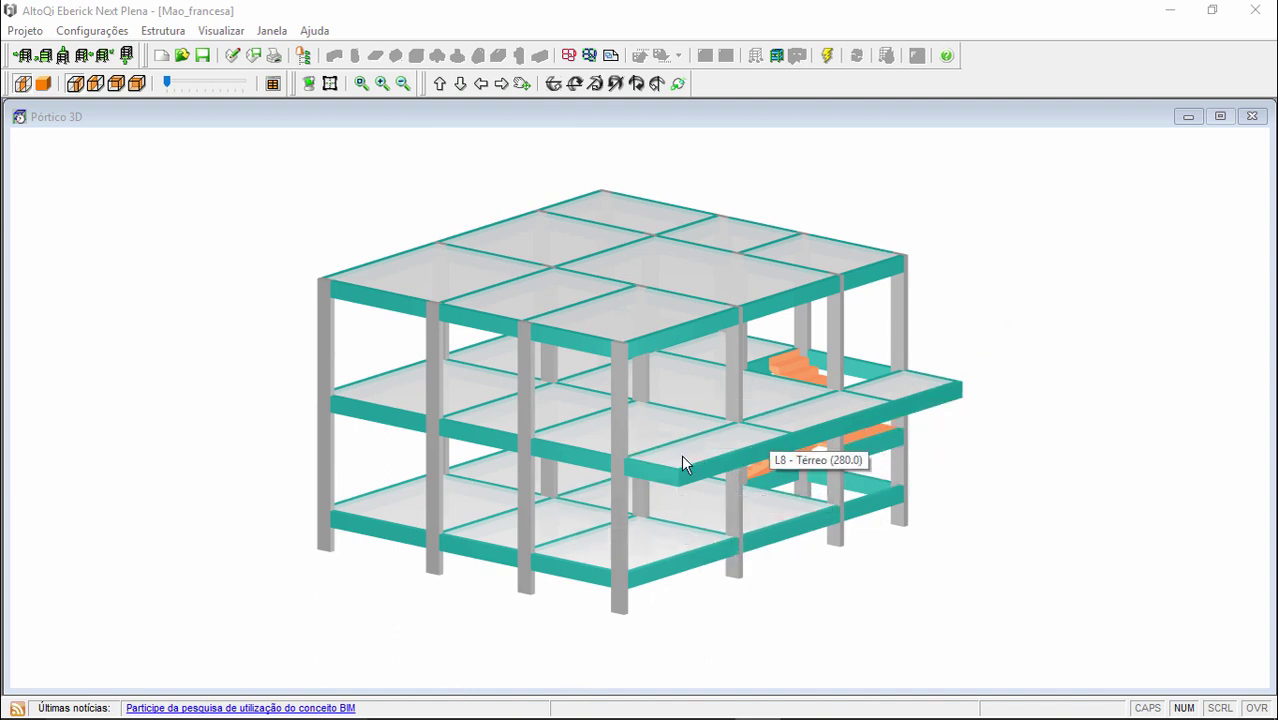
pyautogui.click(937, 346)
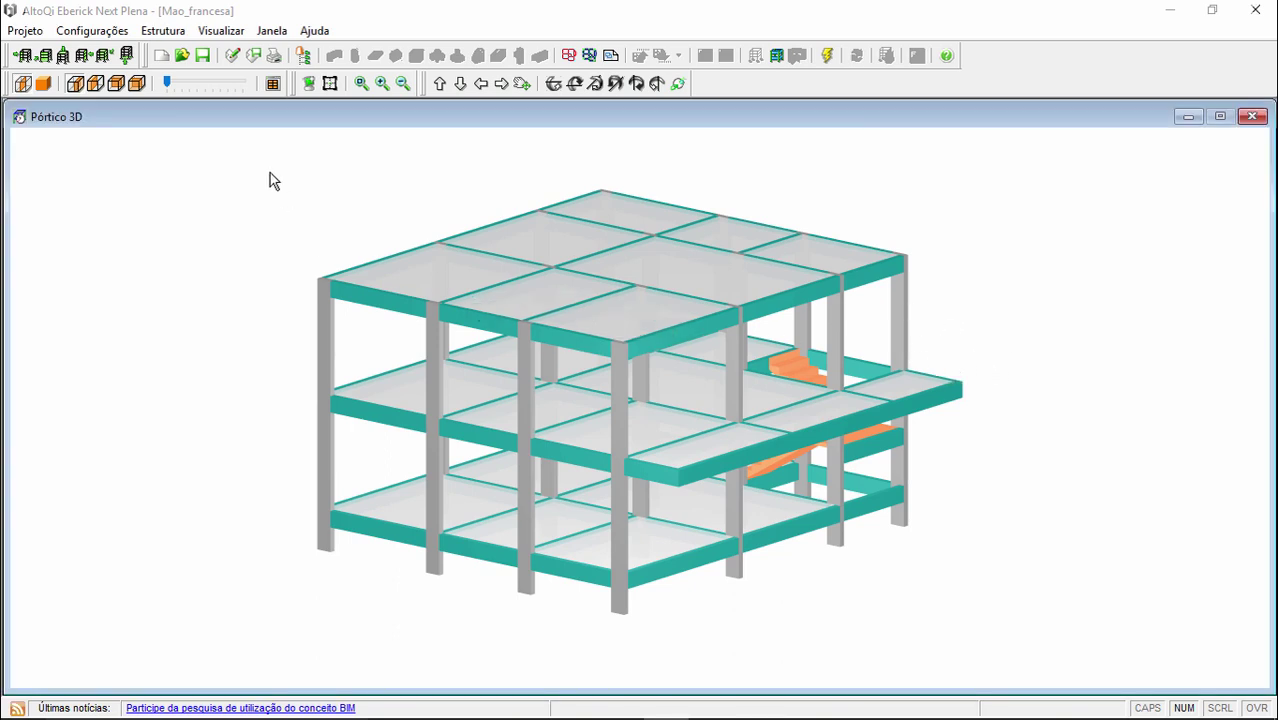
# Step: Open the Térreo floor sketch at the cantilevered bay containing slabs L8, L9 and L10
pyautogui.click(569, 55)
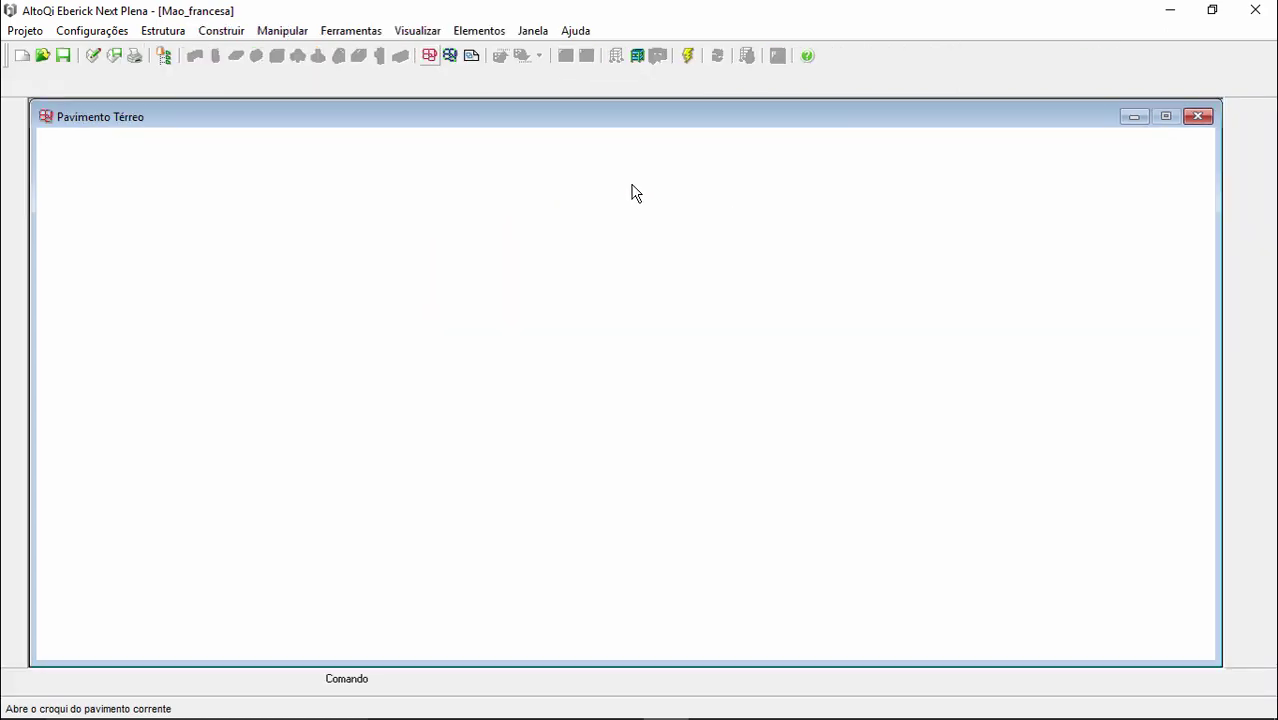
pyautogui.moveTo(424, 513); pyautogui.dragTo(520, 424, button='middle')
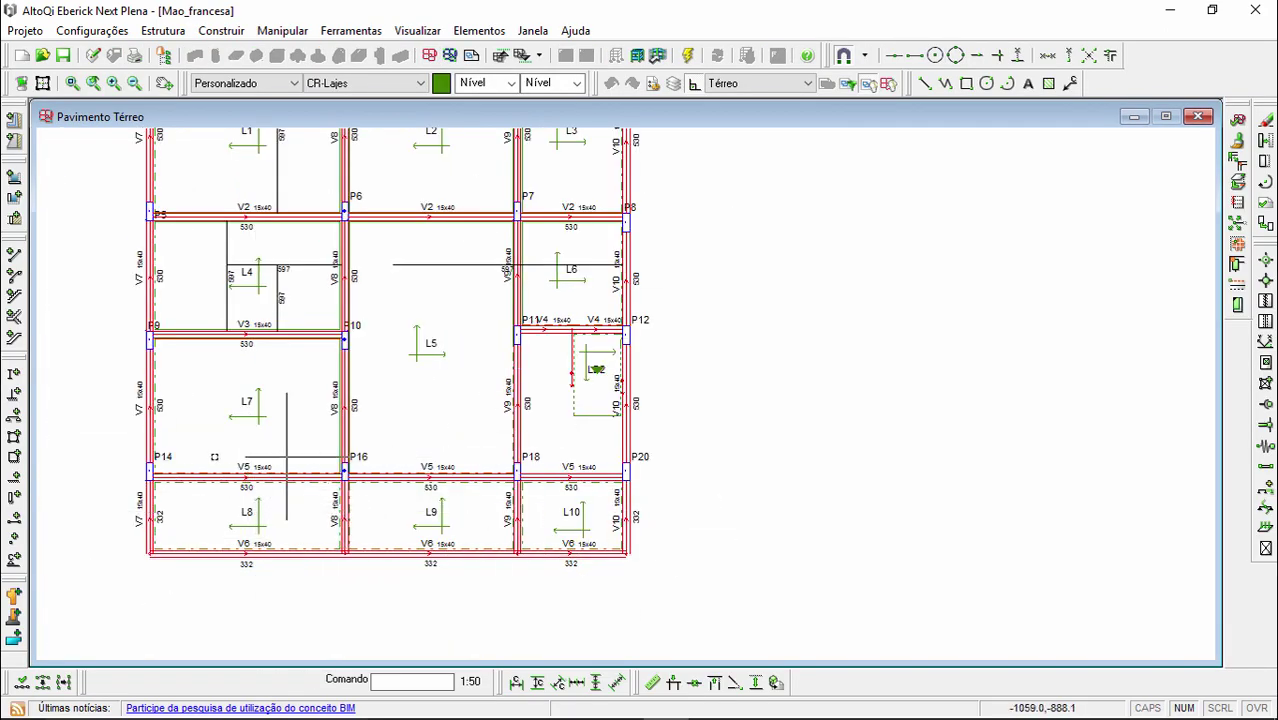
pyautogui.press('z')
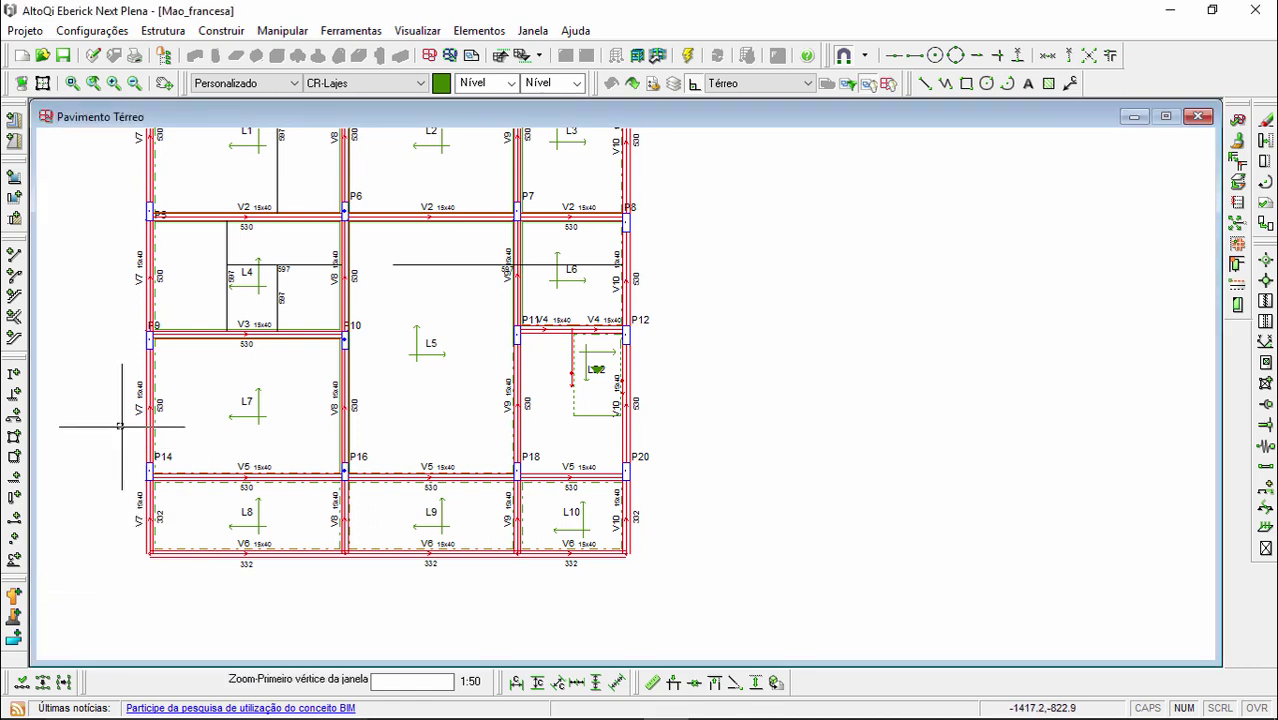
pyautogui.click(115, 427)
pyautogui.click(722, 594)
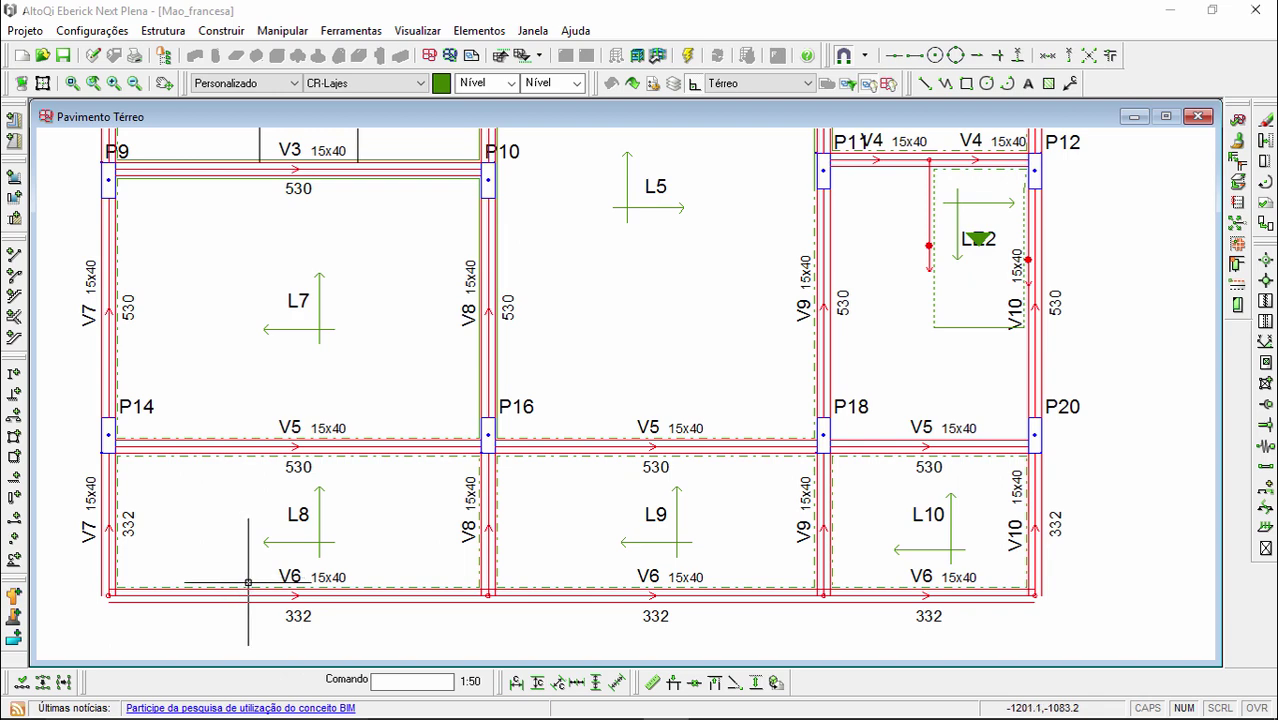
# Step: Add four inclined rectangular 15 x 40 cm columns where beams V7, V8, V9 and V10 meet the outer beam V6
pyautogui.click(14, 373)
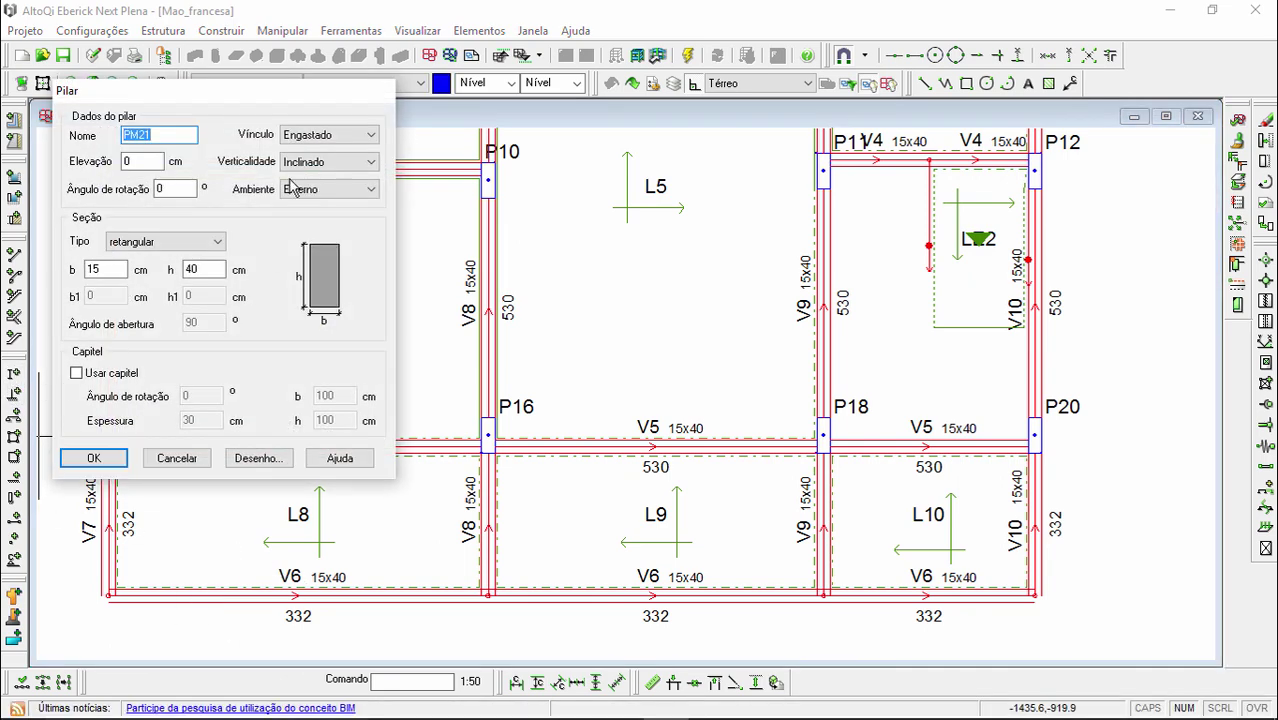
pyautogui.click(92, 460)
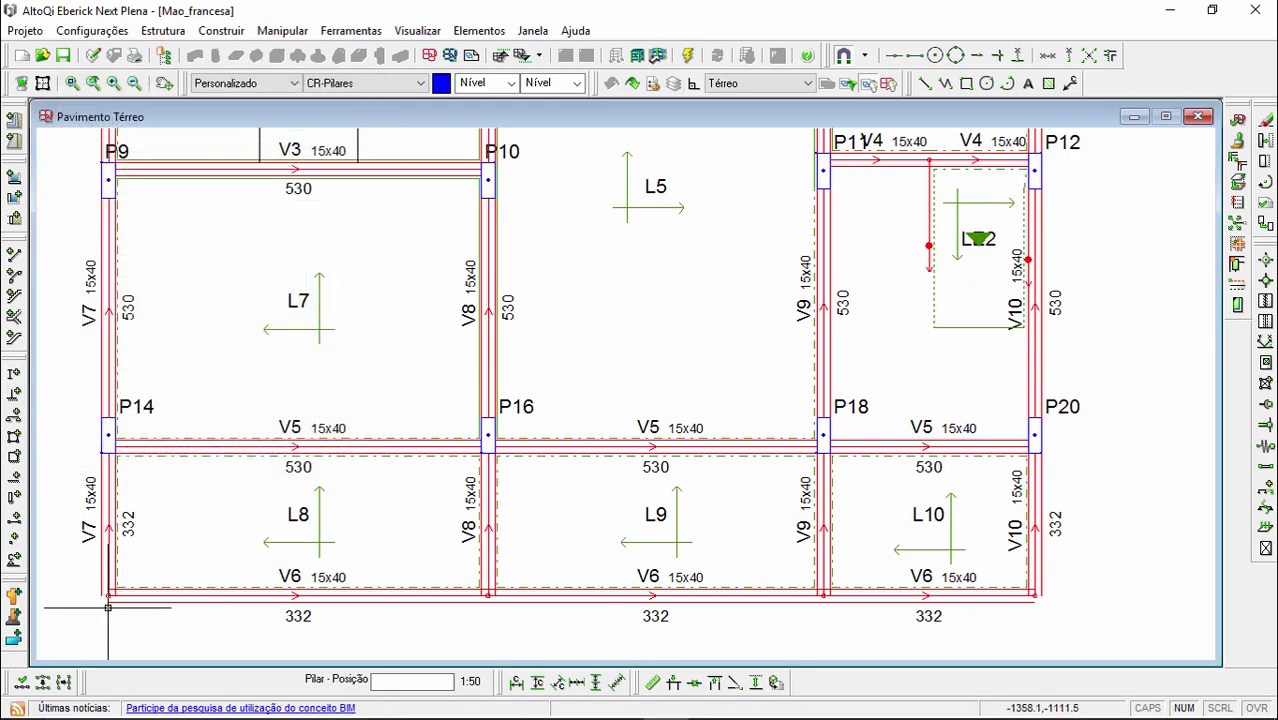
pyautogui.click(108, 601)
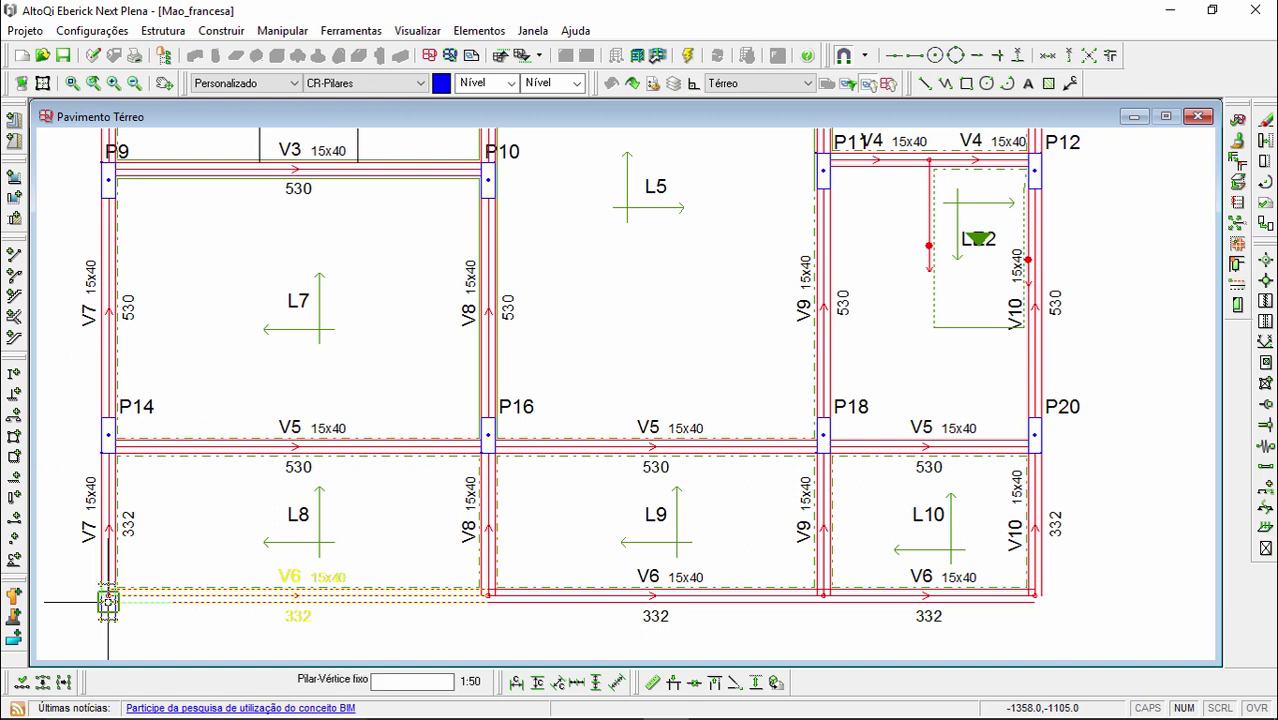
pyautogui.click(108, 530)
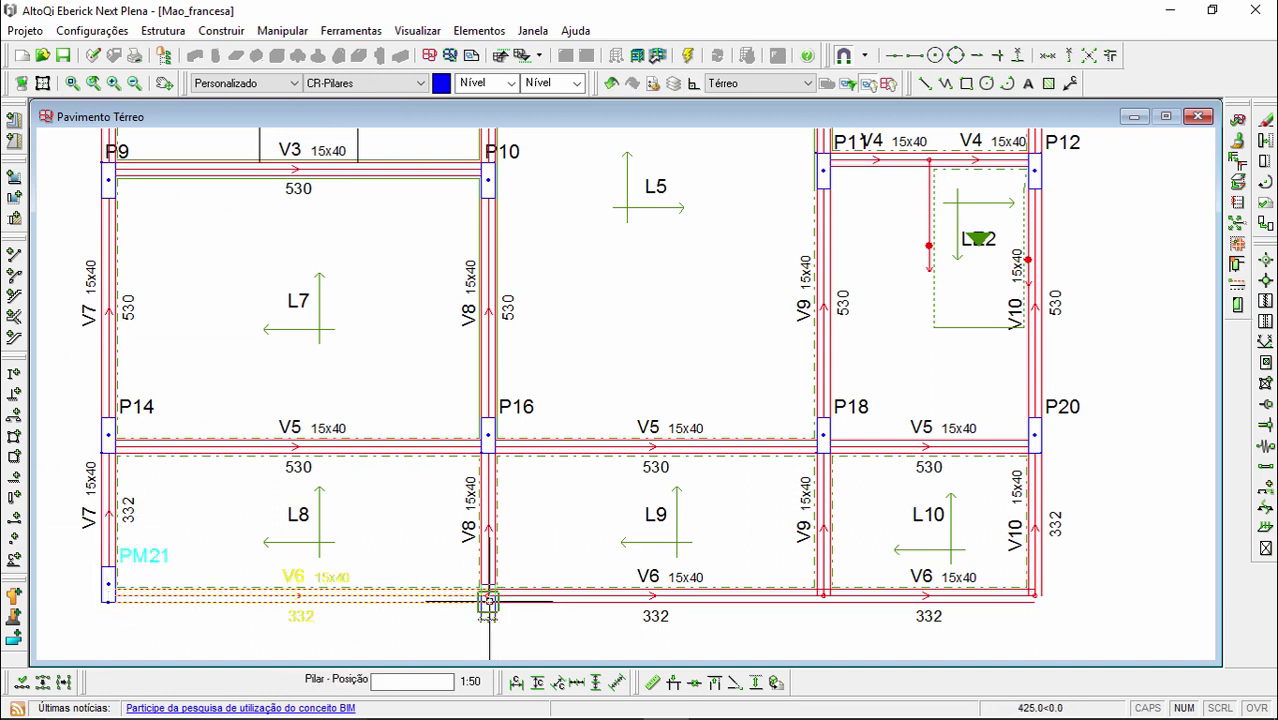
pyautogui.click(480, 530)
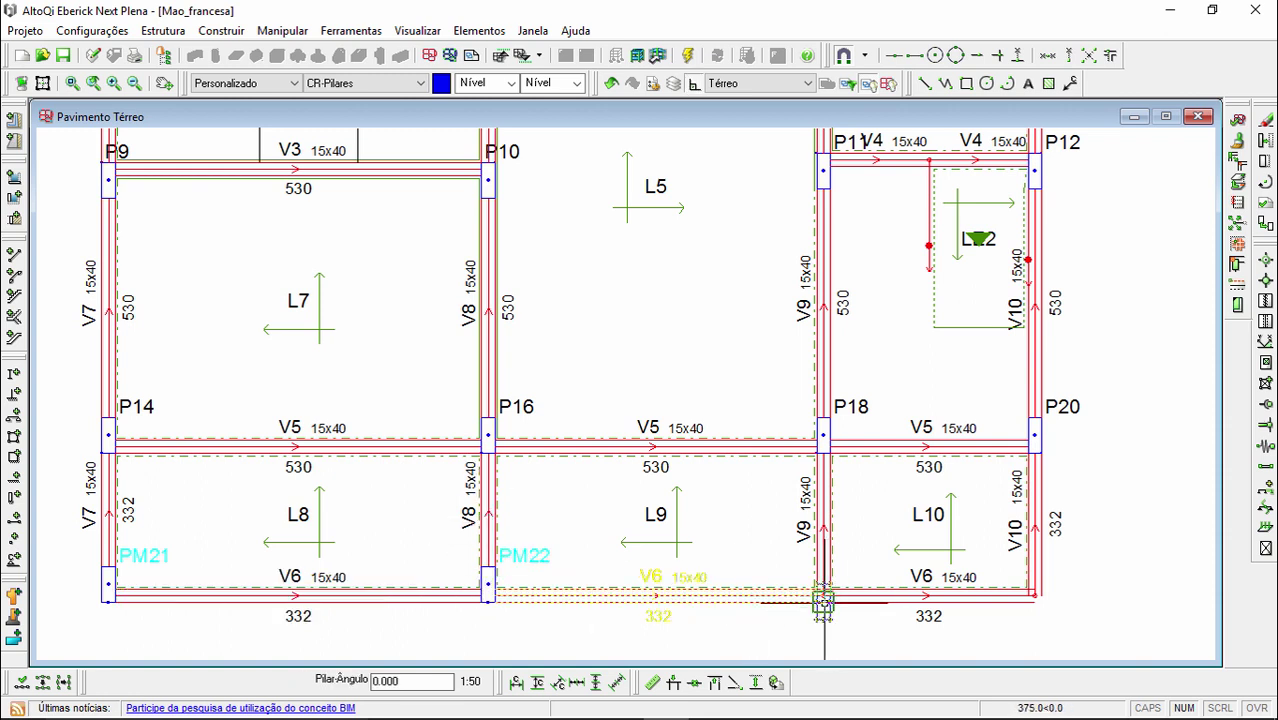
pyautogui.click(823, 603)
pyautogui.click(820, 557)
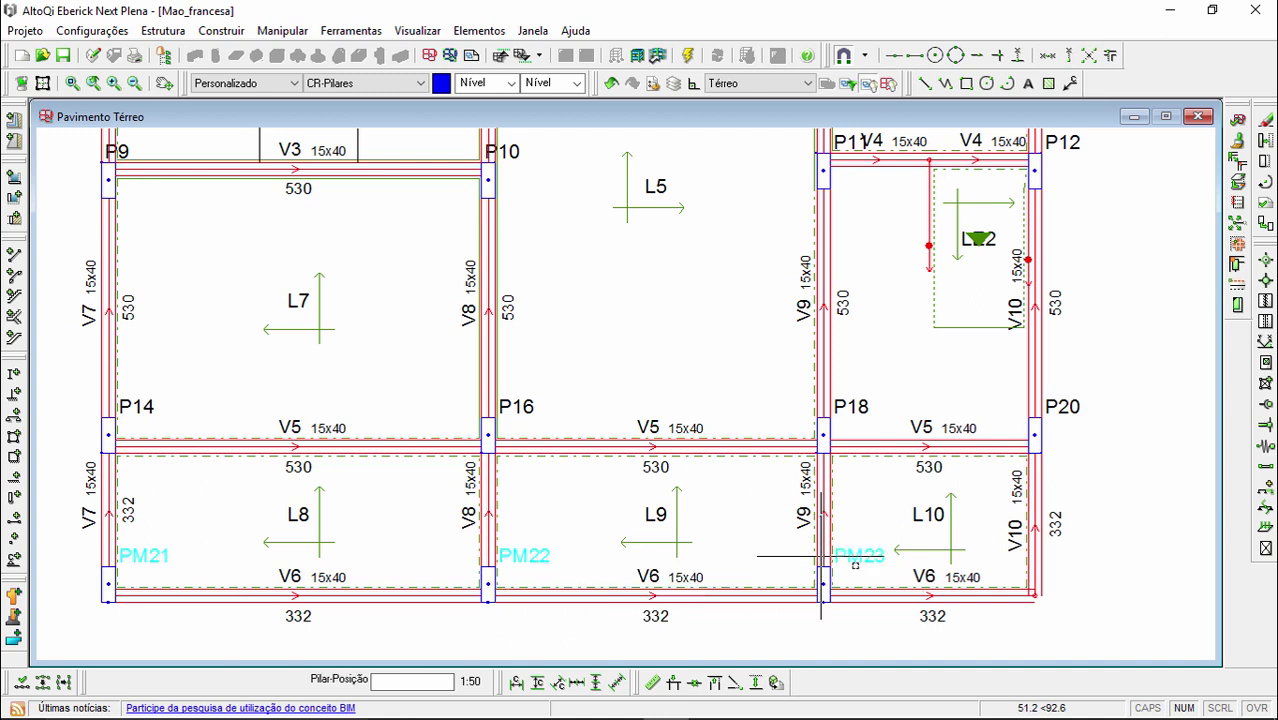
pyautogui.click(1035, 602)
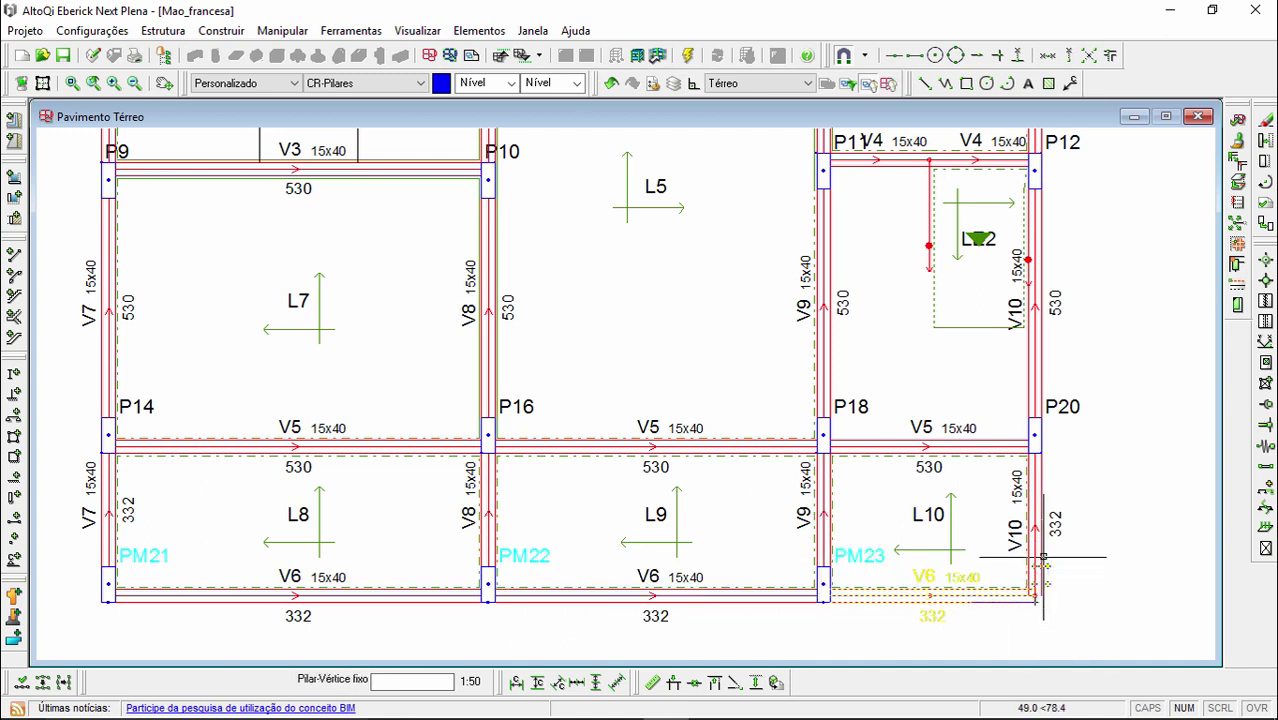
pyautogui.click(1036, 556)
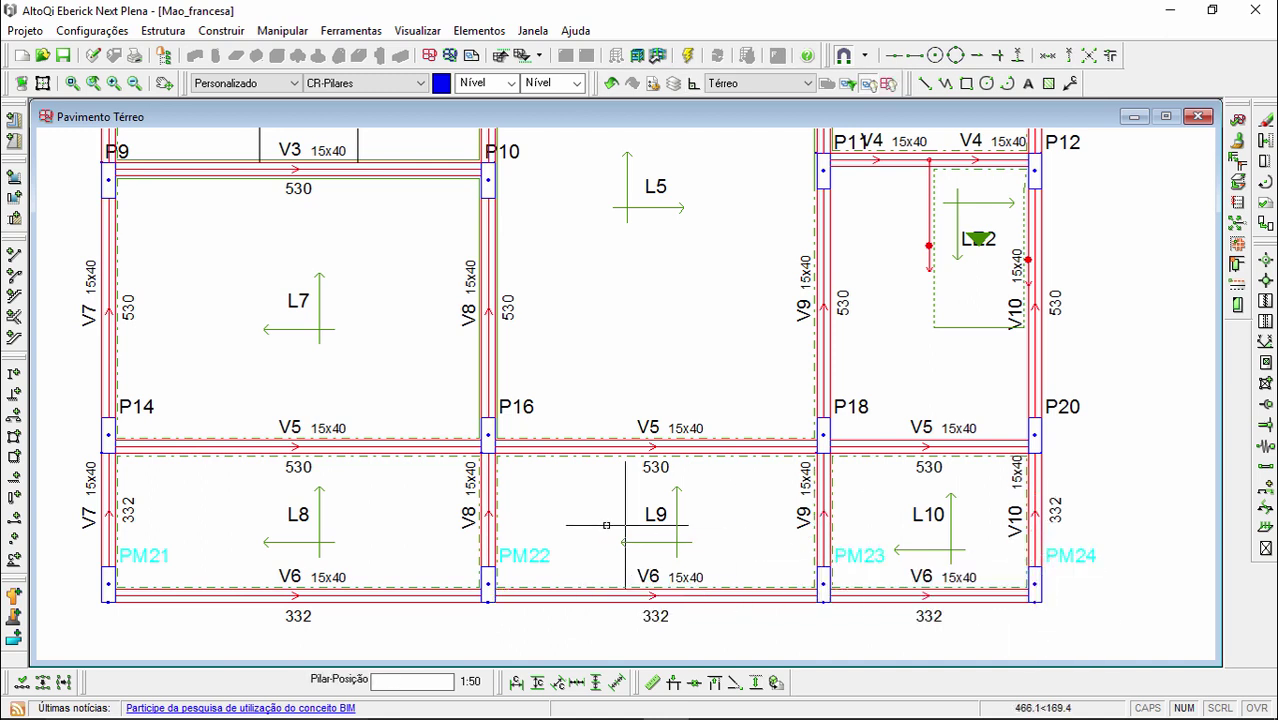
pyautogui.press('Escape')
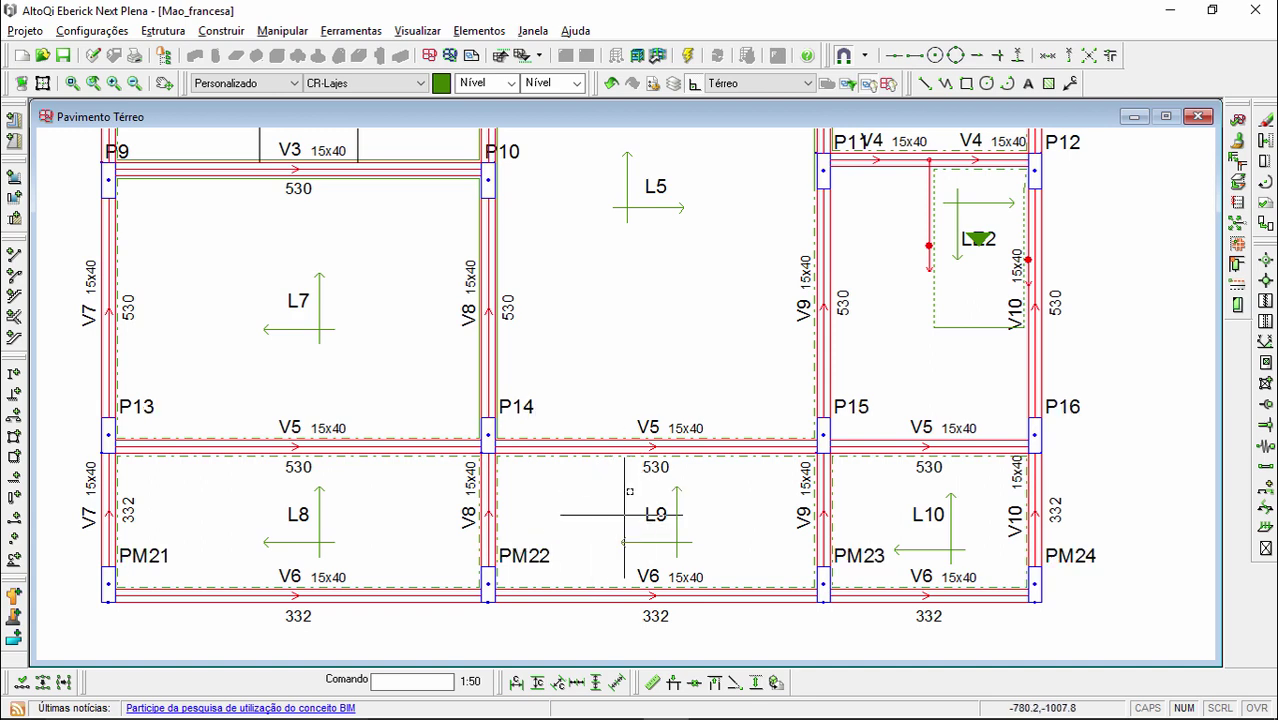
# Step: Renumber the columns by the projection of all columns, with prefixes P and PM both starting at 1 and a 50 cm tolerance
pyautogui.click(481, 32)
pyautogui.moveTo(480, 77)
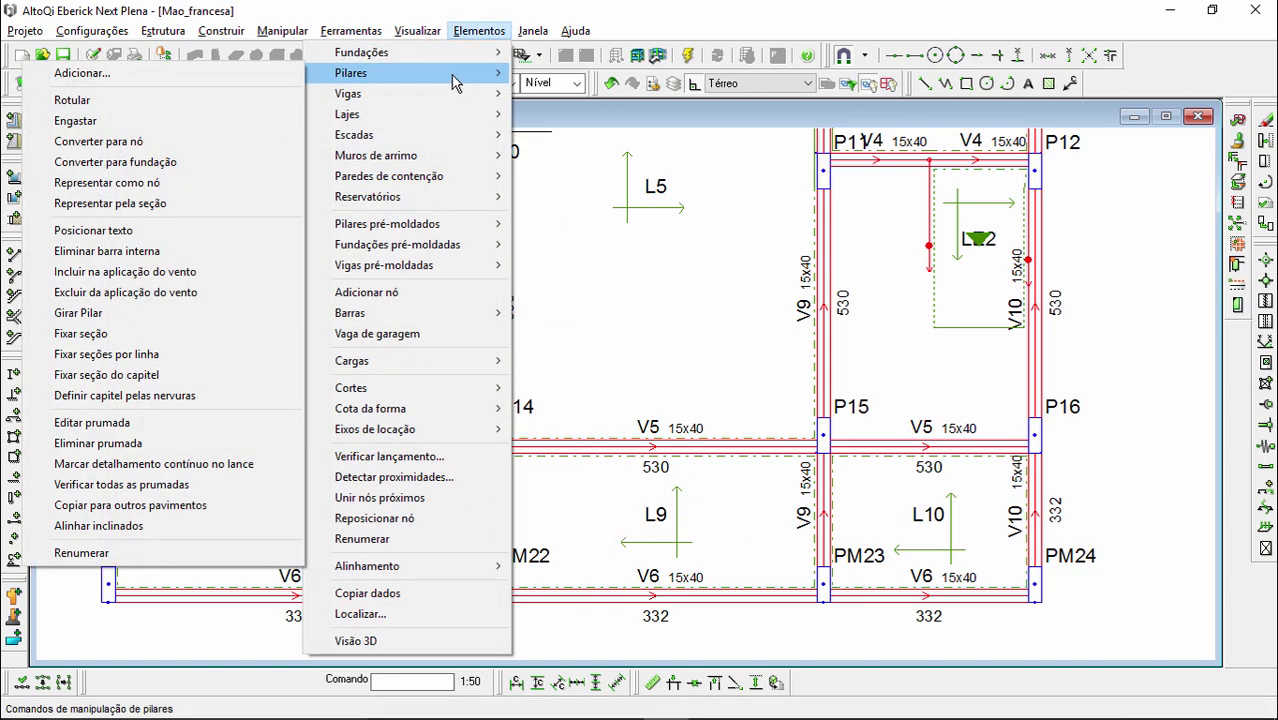
pyautogui.click(124, 553)
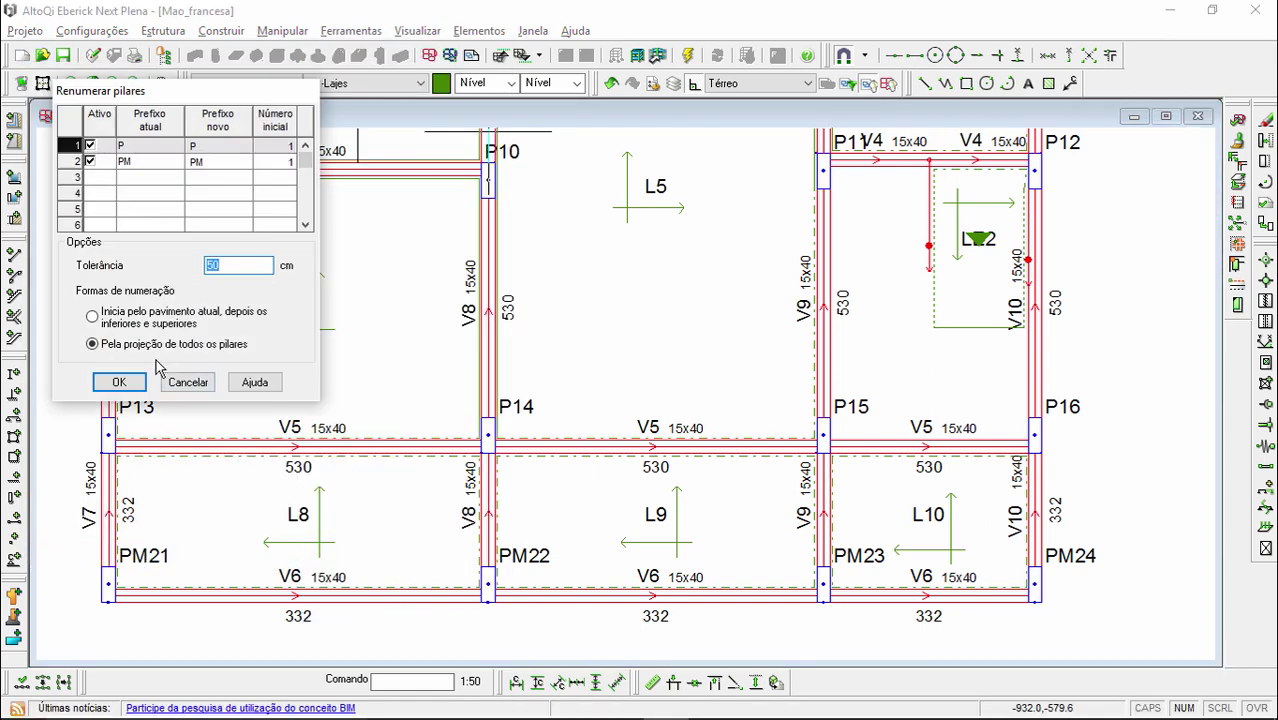
pyautogui.click(120, 383)
pyautogui.click(268, 376)
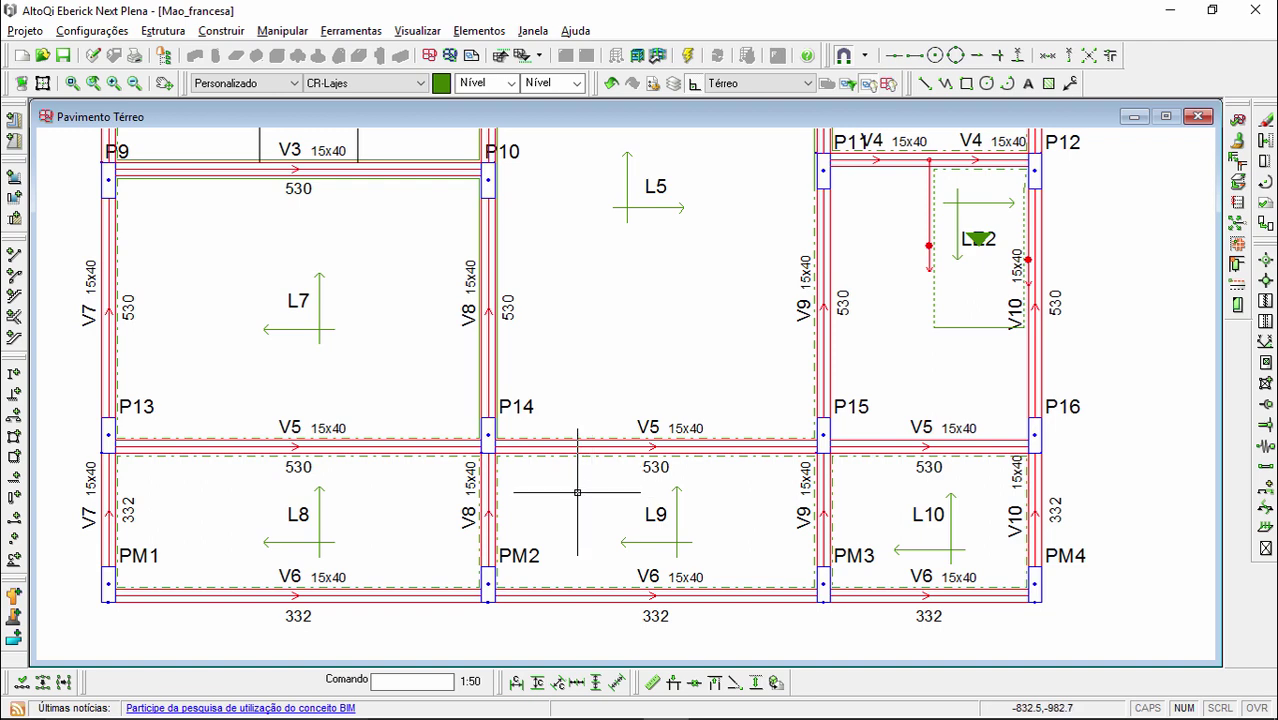
# Step: Copy columns PM1 to PM4 to the Térreo (altura 140) and Baldrame levels, and view the 3D frame
pyautogui.click(480, 32)
pyautogui.moveTo(430, 78)
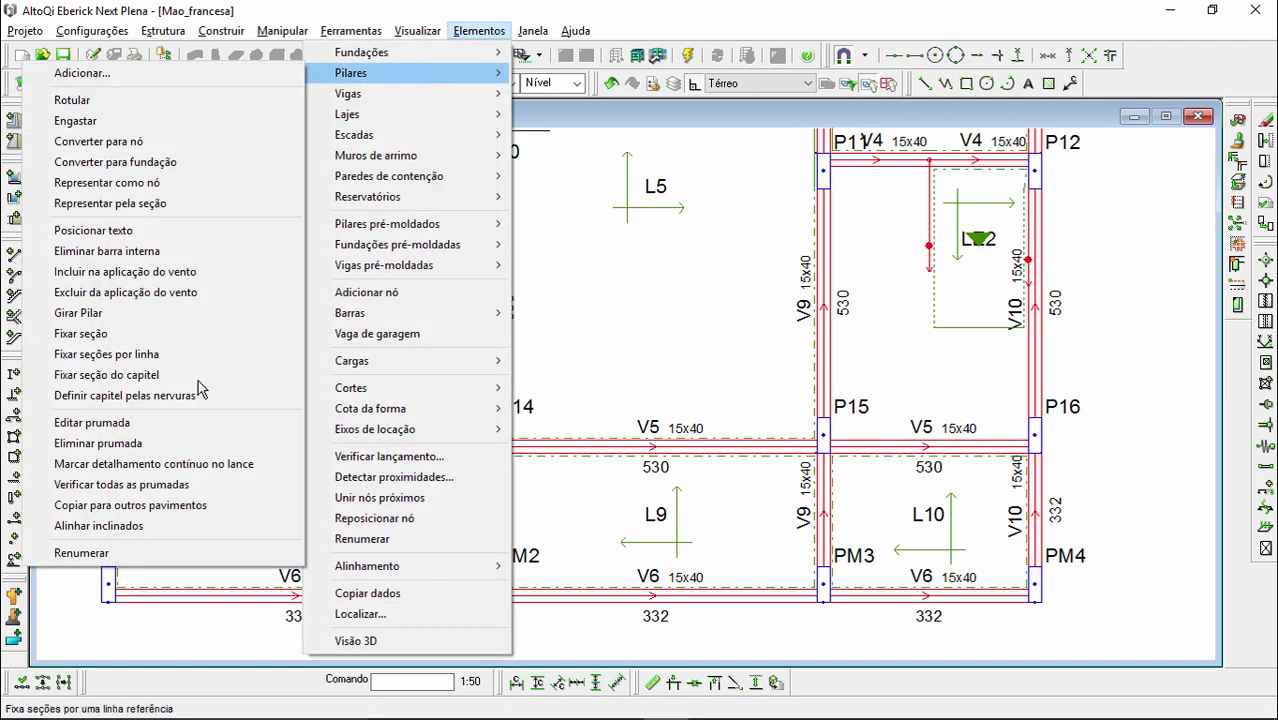
pyautogui.click(212, 506)
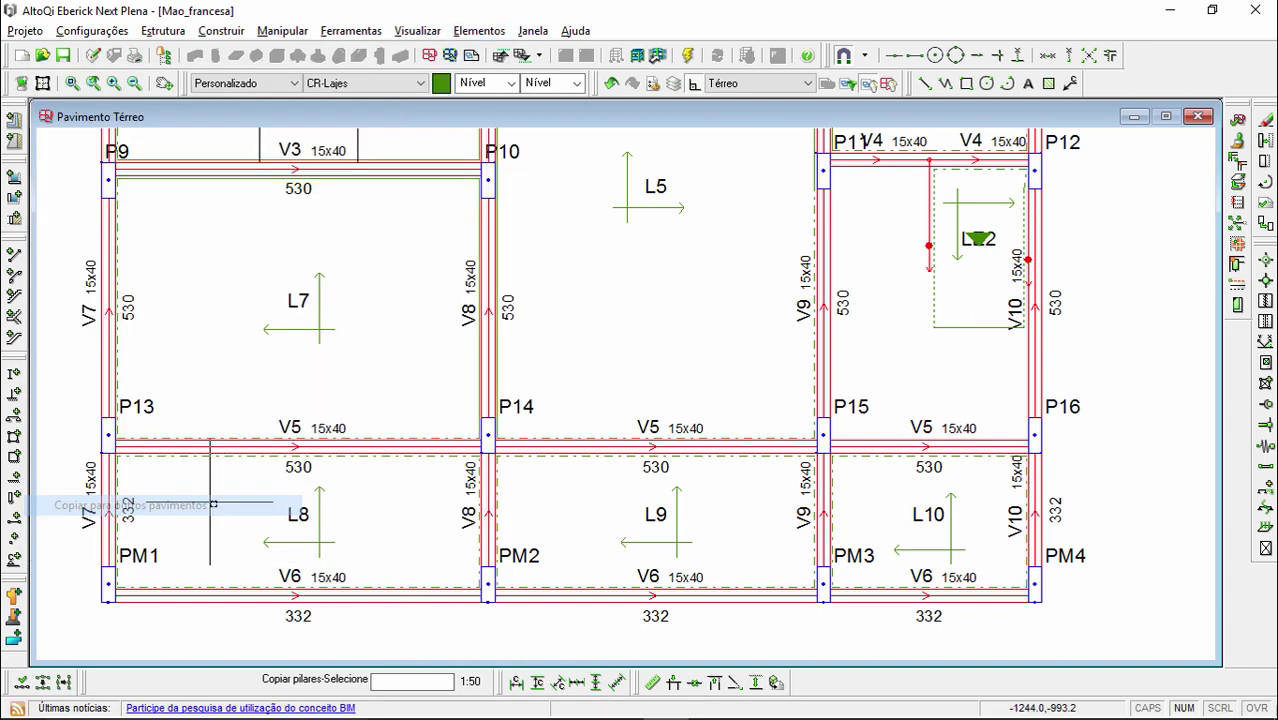
pyautogui.click(84, 531)
pyautogui.click(1081, 630)
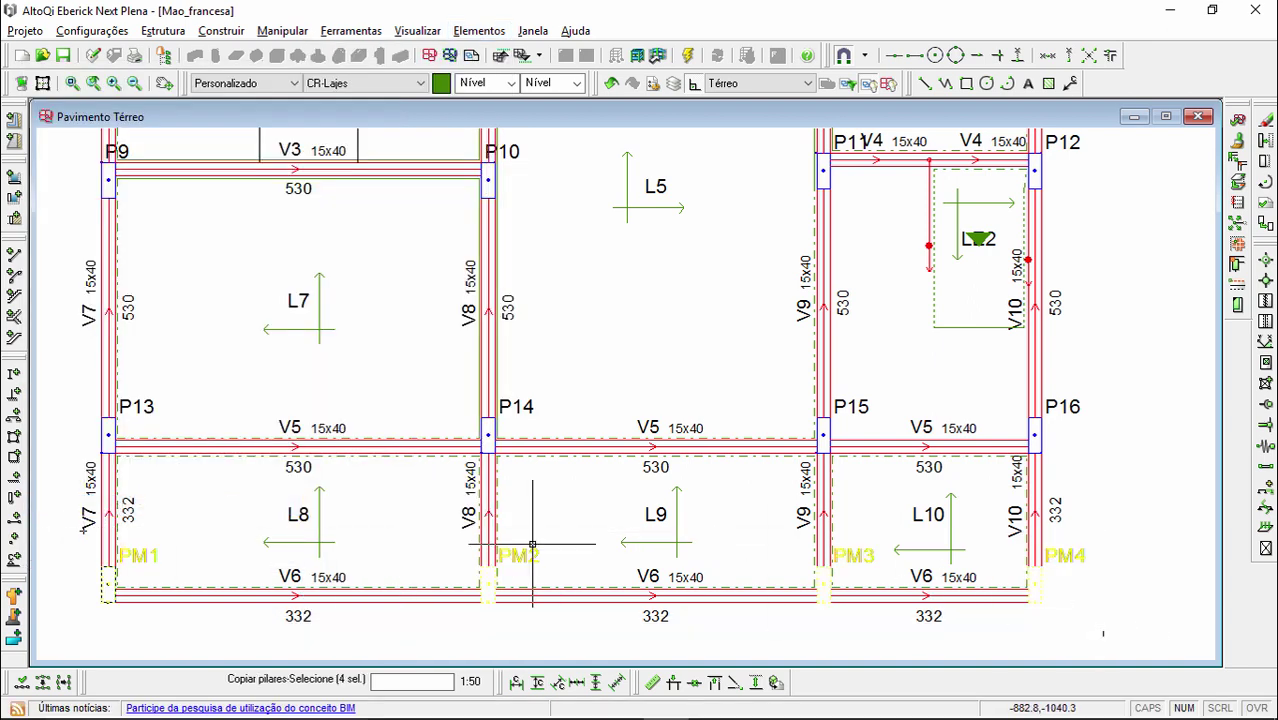
pyautogui.press('Return')
pyautogui.moveTo(175, 165); pyautogui.dragTo(176, 191)
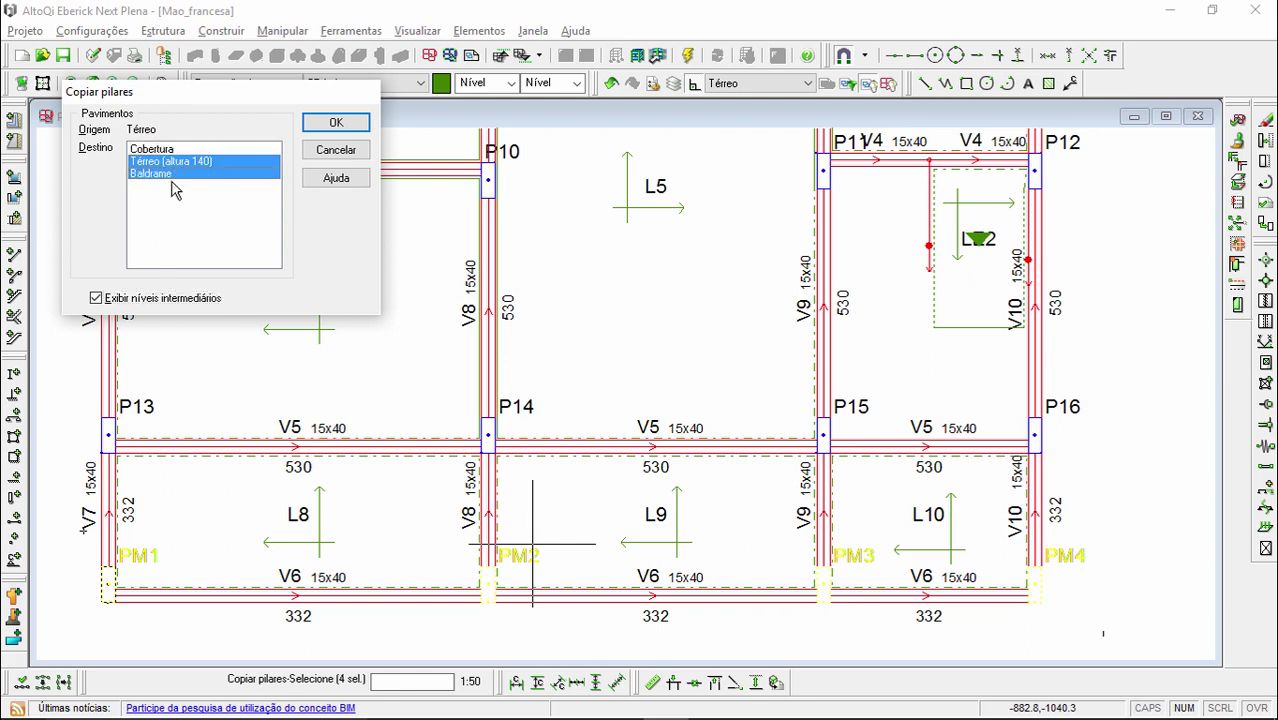
pyautogui.click(337, 122)
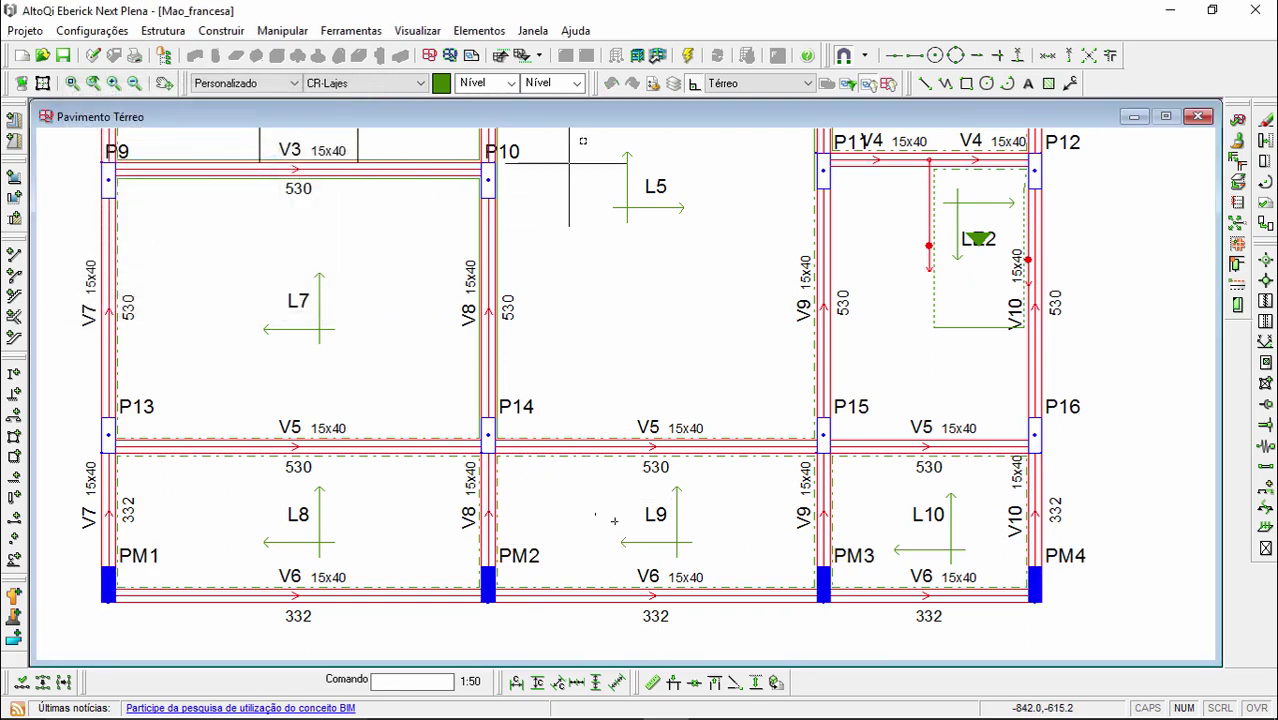
pyautogui.click(637, 56)
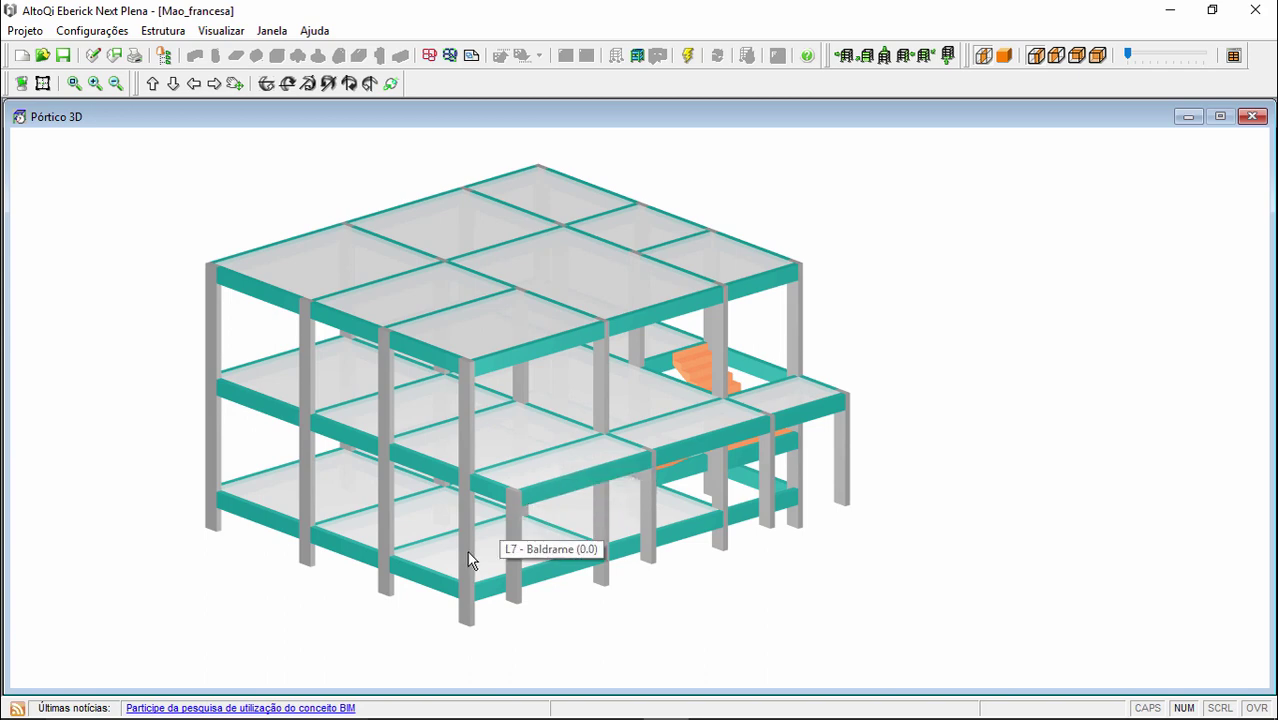
# Step: On the Baldrame floor, move columns PM1 to PM4 onto P13 to P16, aligning their outer ends, and check the 3D frame
pyautogui.click(427, 56)
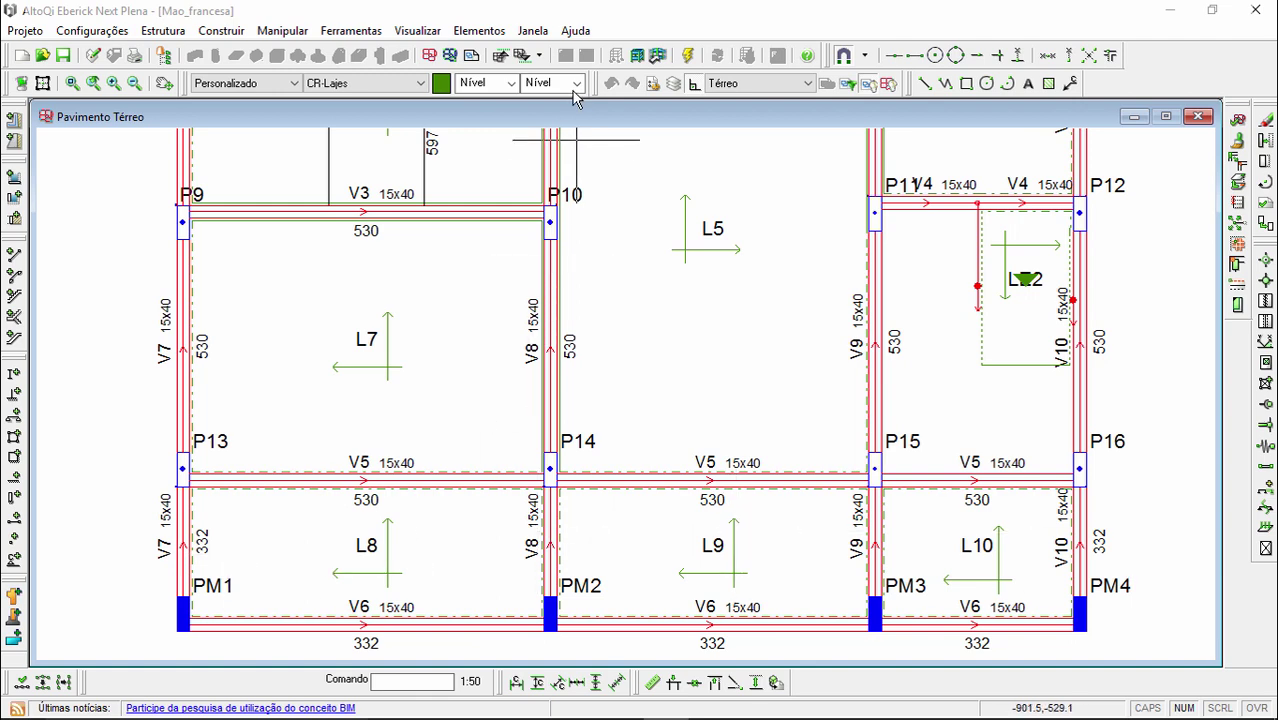
pyautogui.click(522, 55)
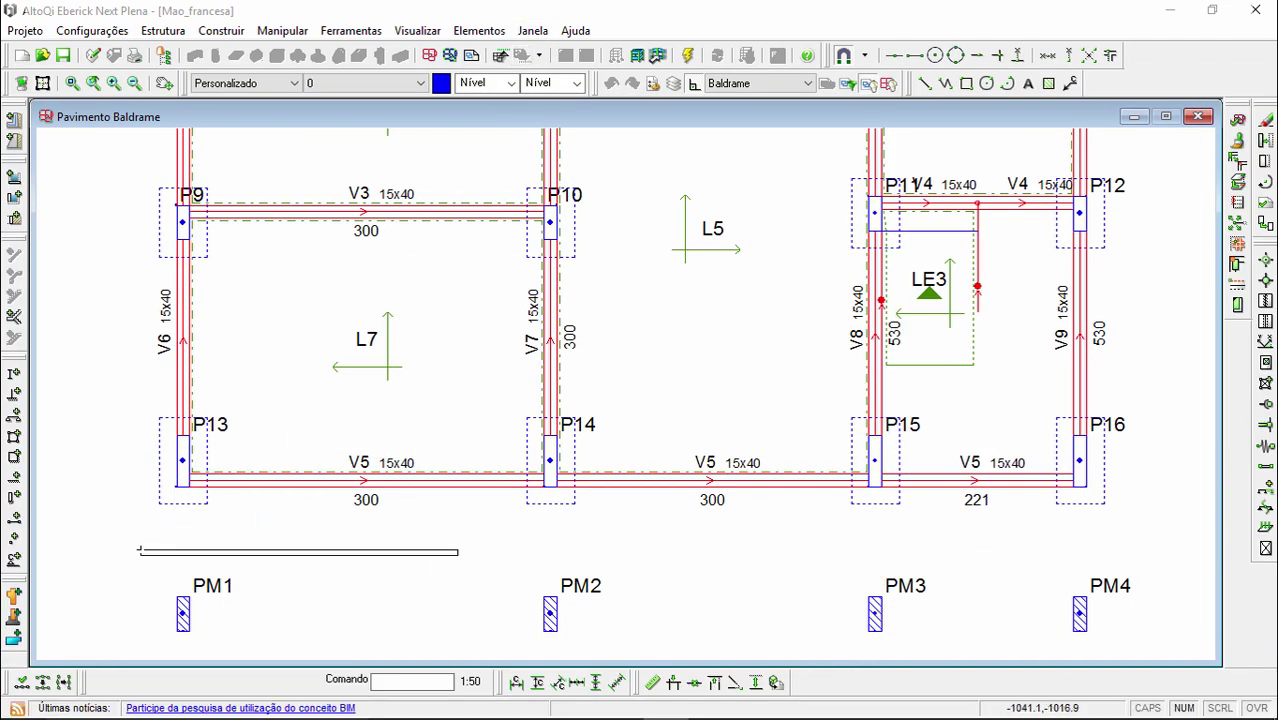
pyautogui.moveTo(458, 553); pyautogui.dragTo(1165, 650)
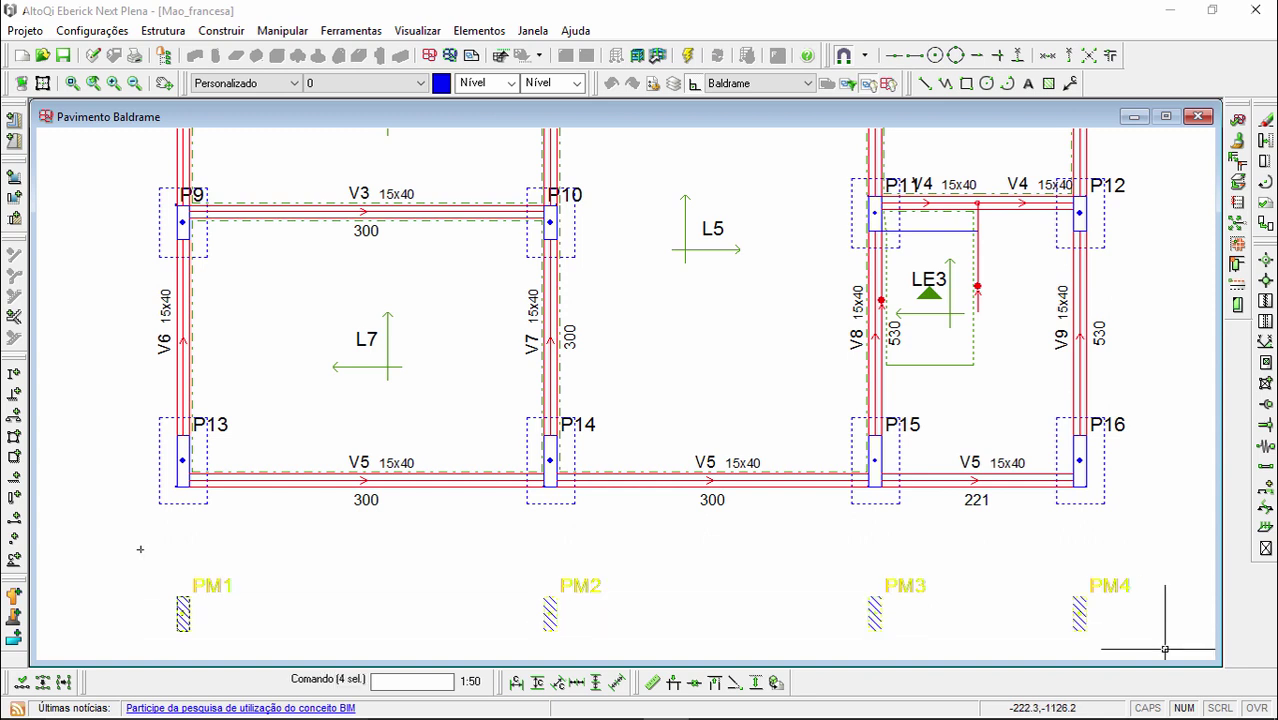
pyautogui.press('Return')
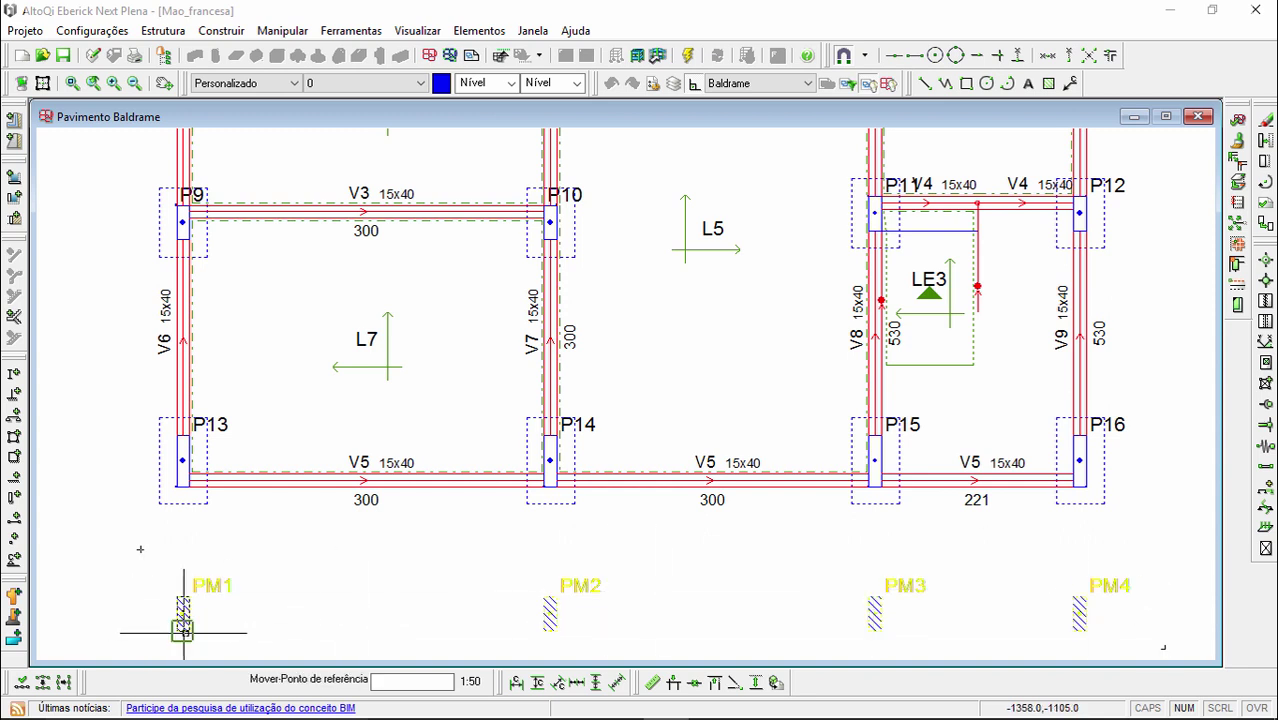
pyautogui.click(181, 630)
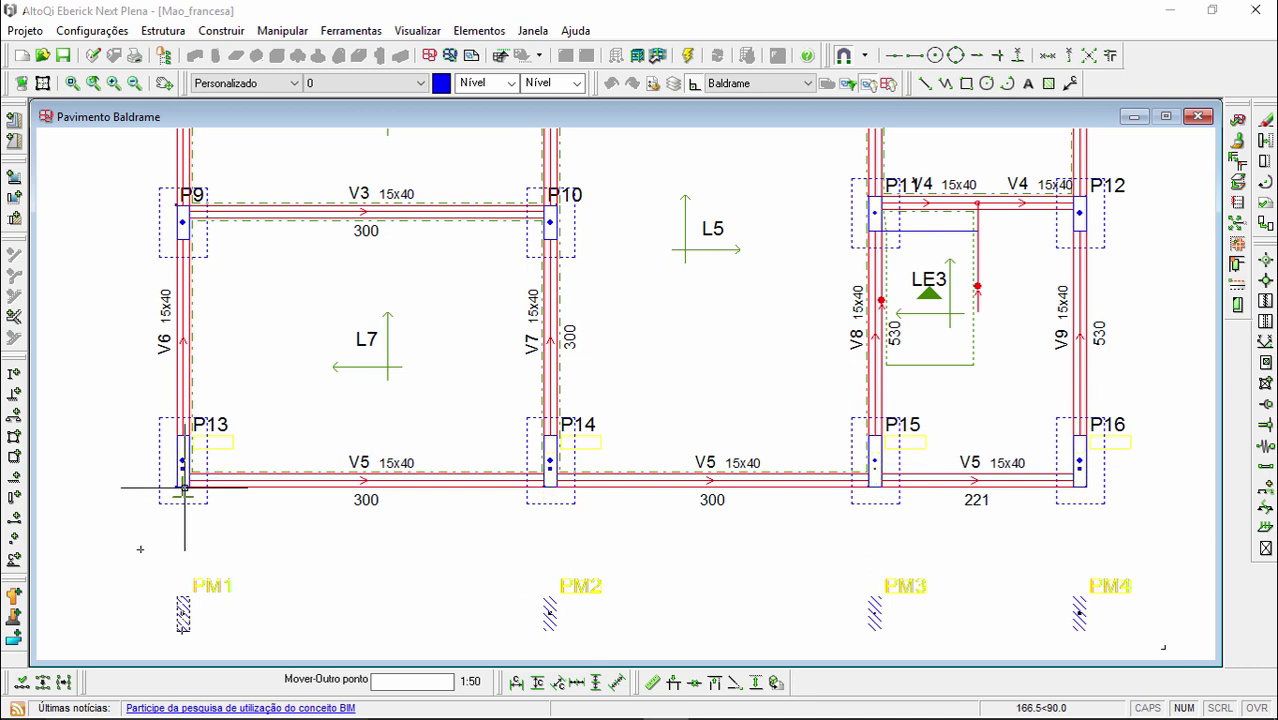
pyautogui.click(182, 487)
pyautogui.press('Escape')
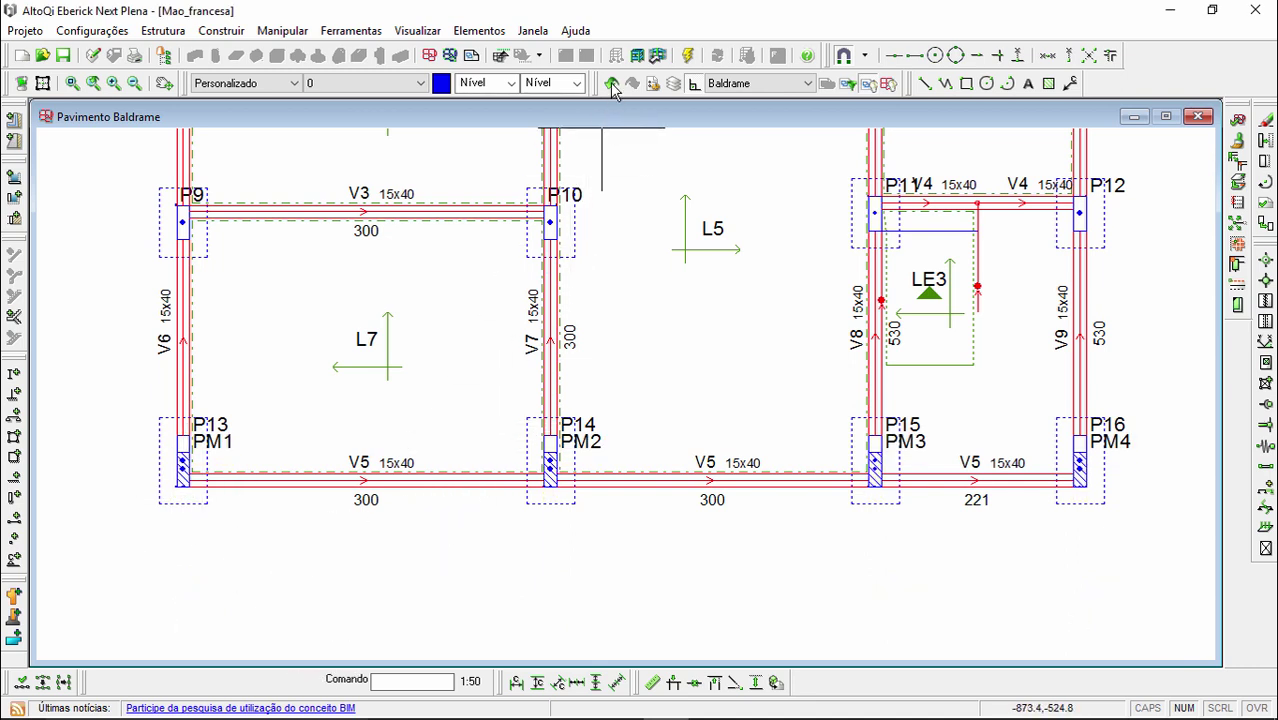
pyautogui.click(637, 56)
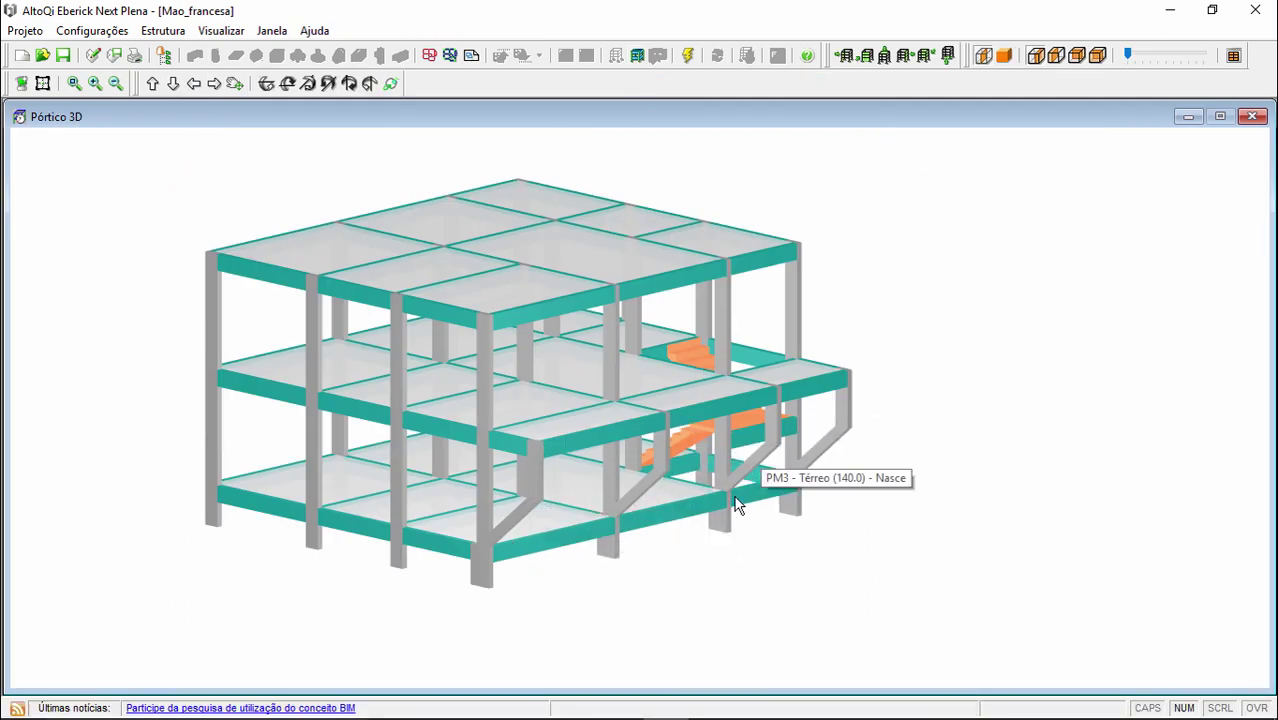
pyautogui.click(1253, 118)
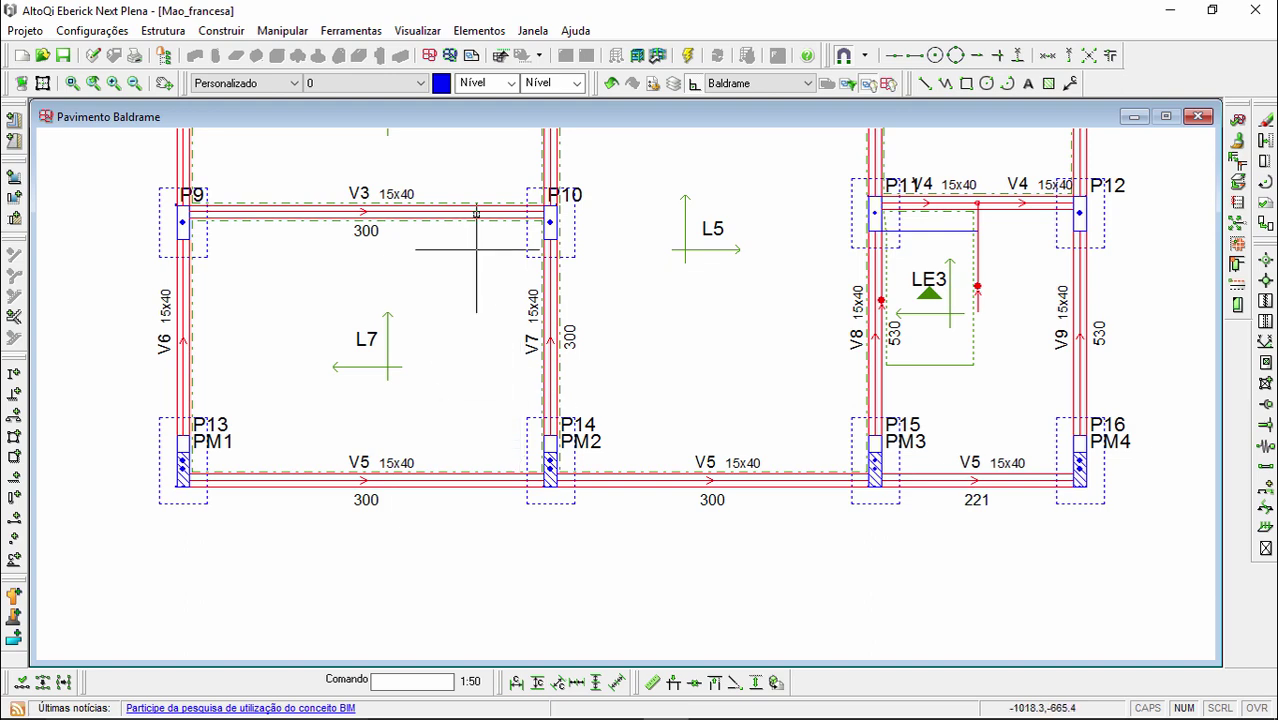
# Step: On the Térreo floor, set the verticality (Verticalidade) of columns PM1 and PM2 to Inclinado
pyautogui.click(500, 58)
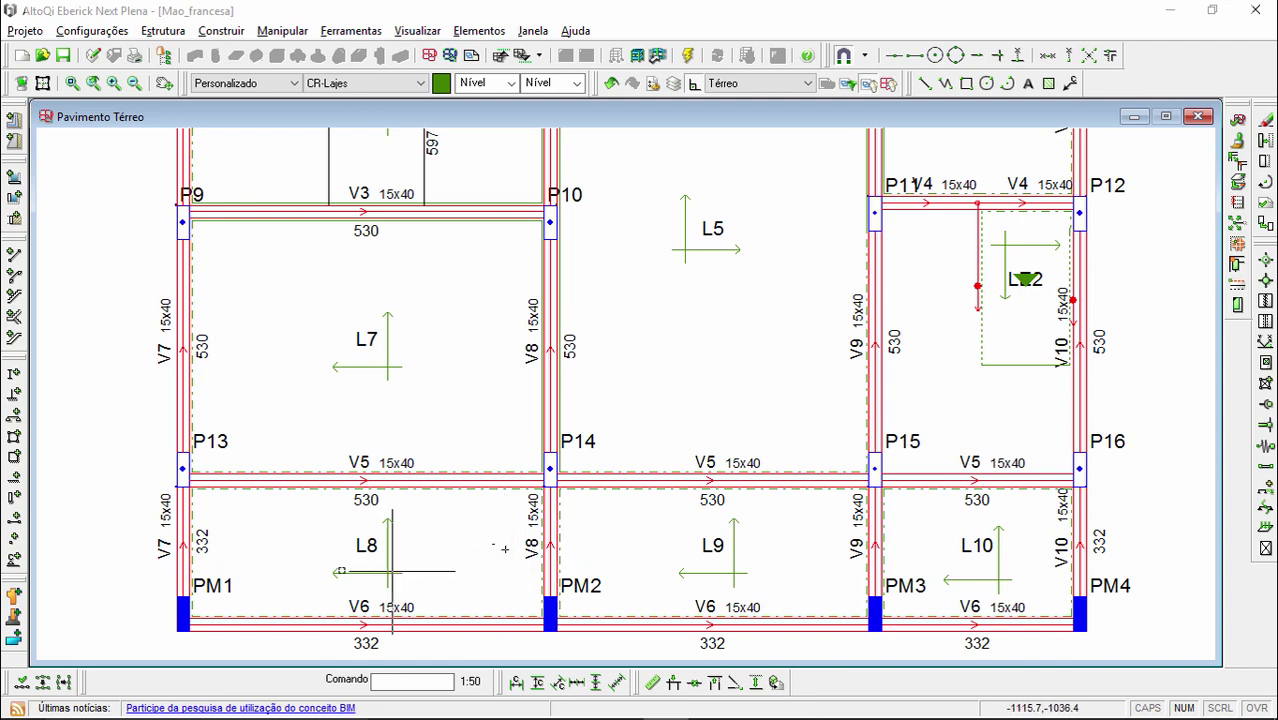
pyautogui.click(205, 586)
pyautogui.doubleClick(205, 586)
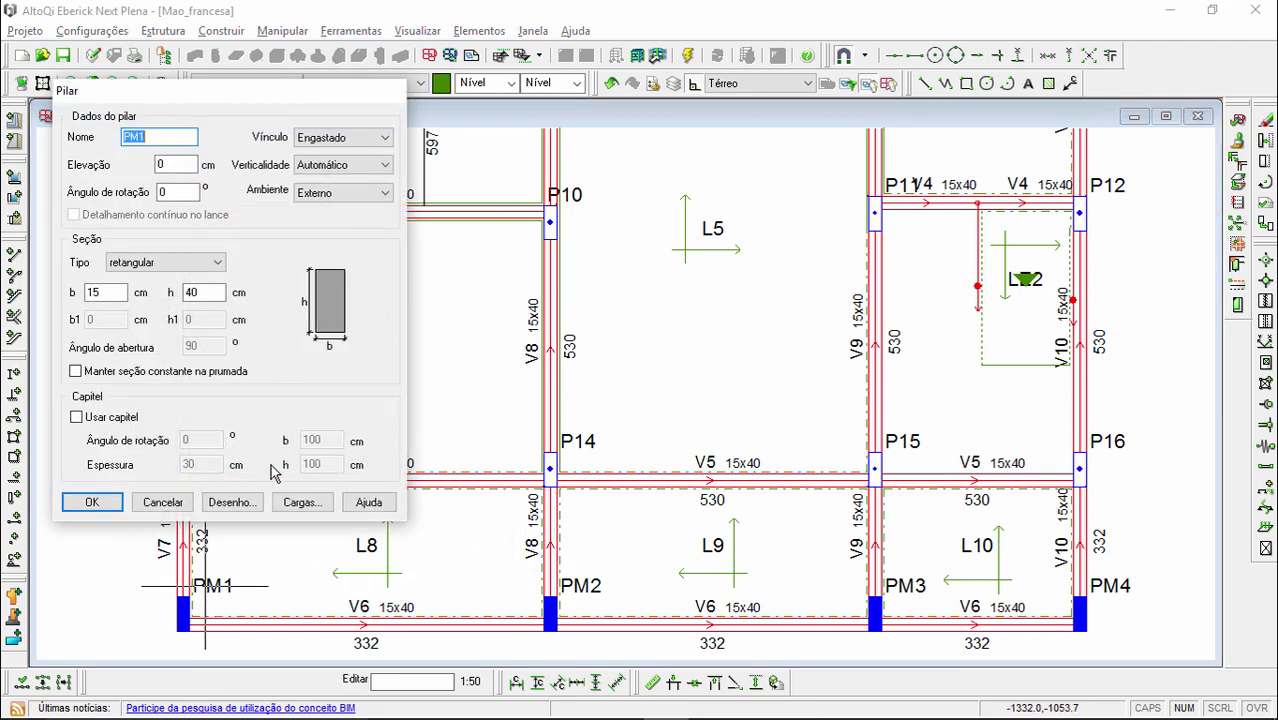
pyautogui.click(336, 192)
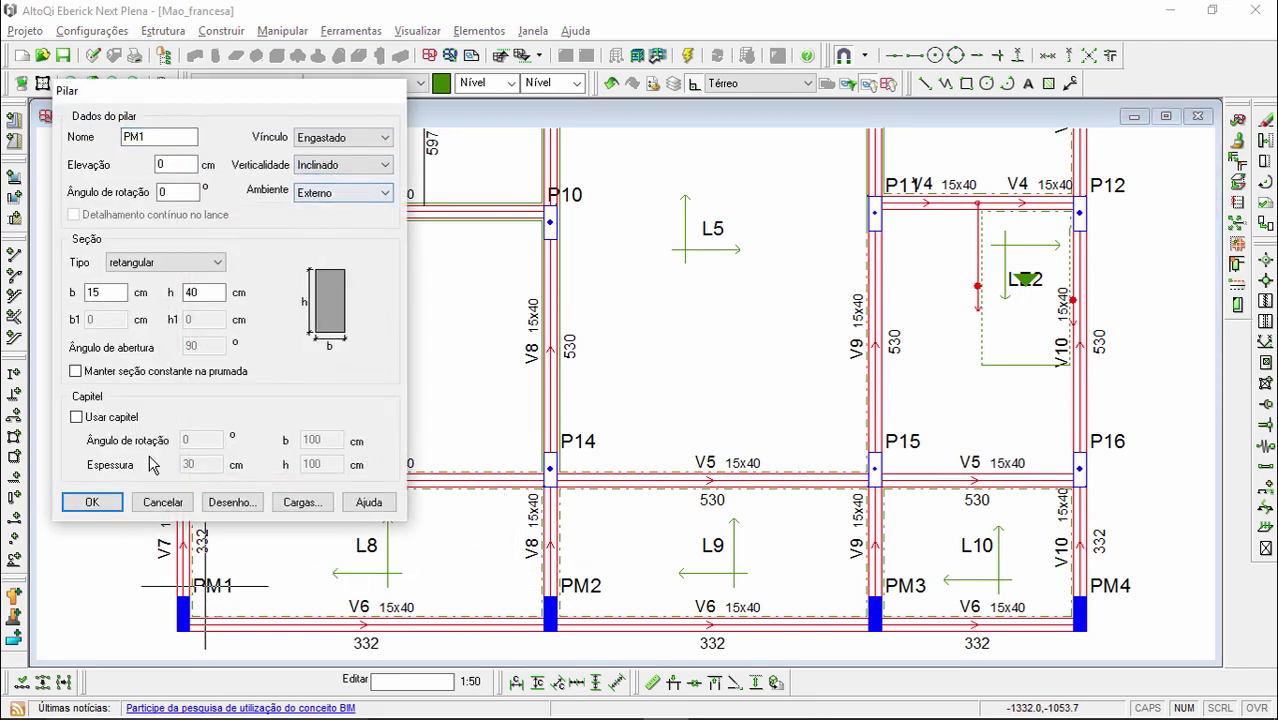
pyautogui.click(91, 502)
pyautogui.click(570, 582)
pyautogui.doubleClick(571, 582)
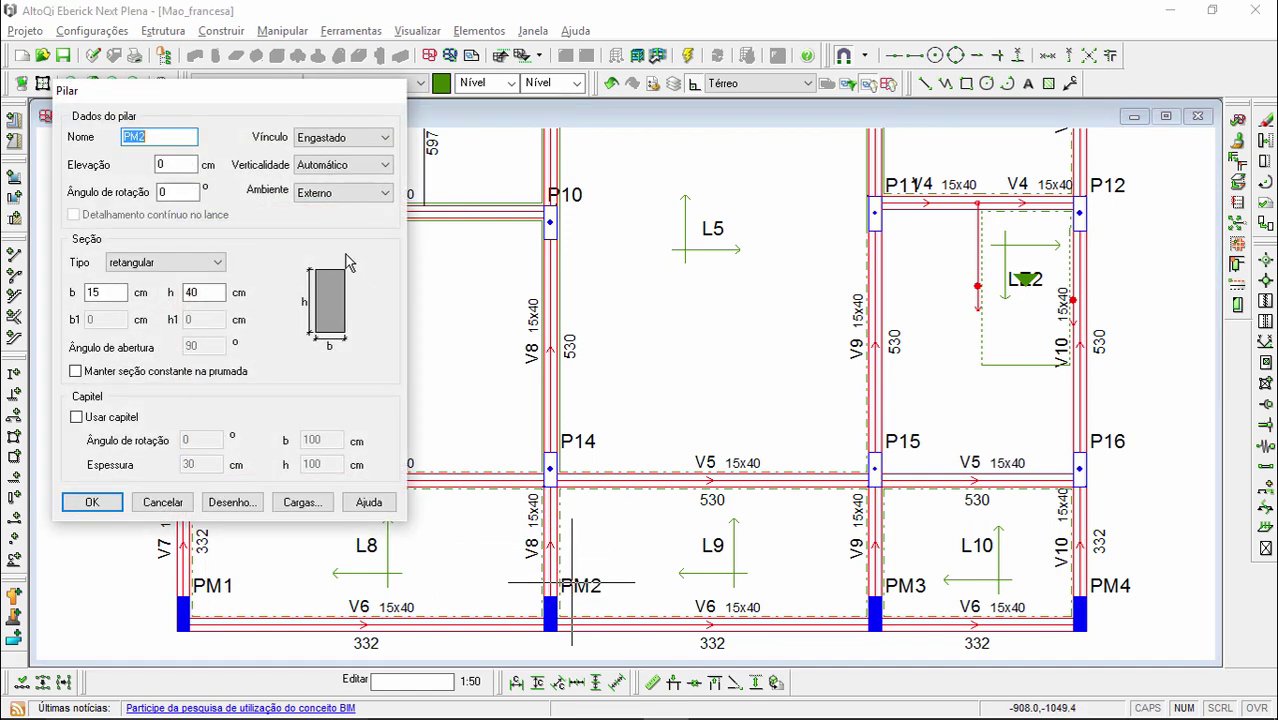
pyautogui.click(320, 172)
pyautogui.click(91, 502)
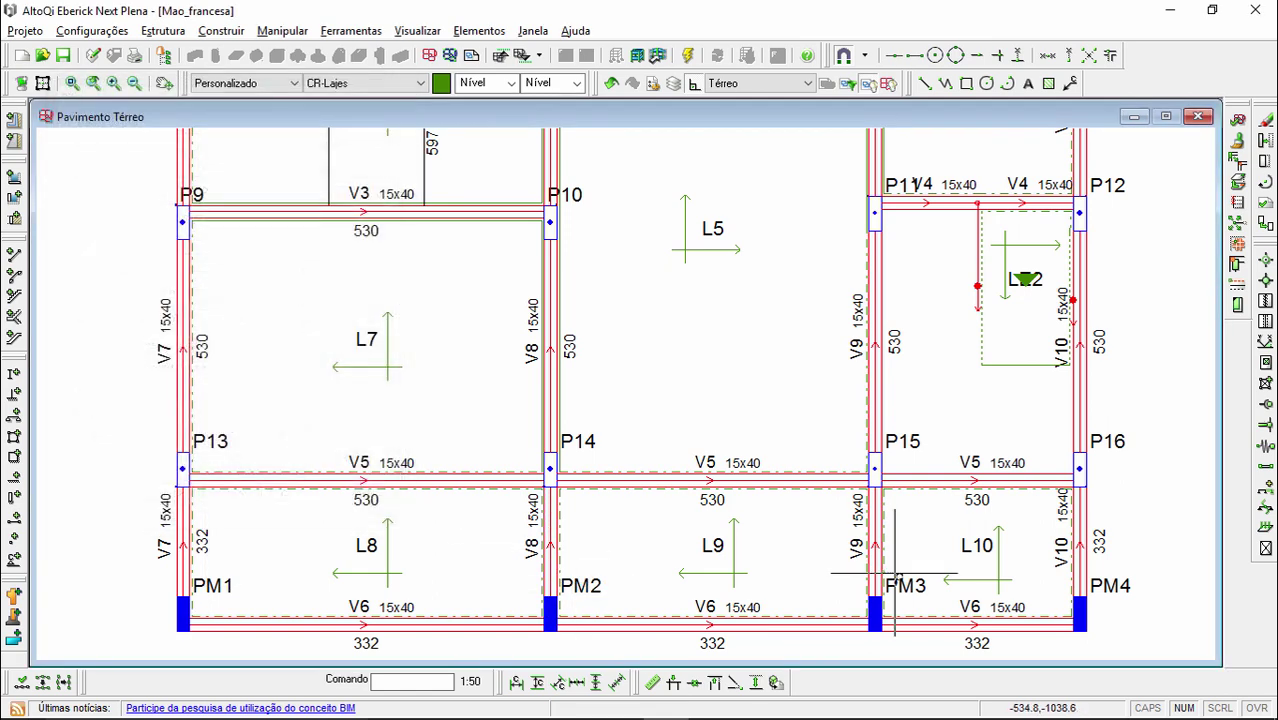
# Step: Set the verticality (Verticalidade) of columns PM3 and PM4 on the Térreo floor to Inclinado
pyautogui.doubleClick(903, 584)
pyautogui.click(343, 164)
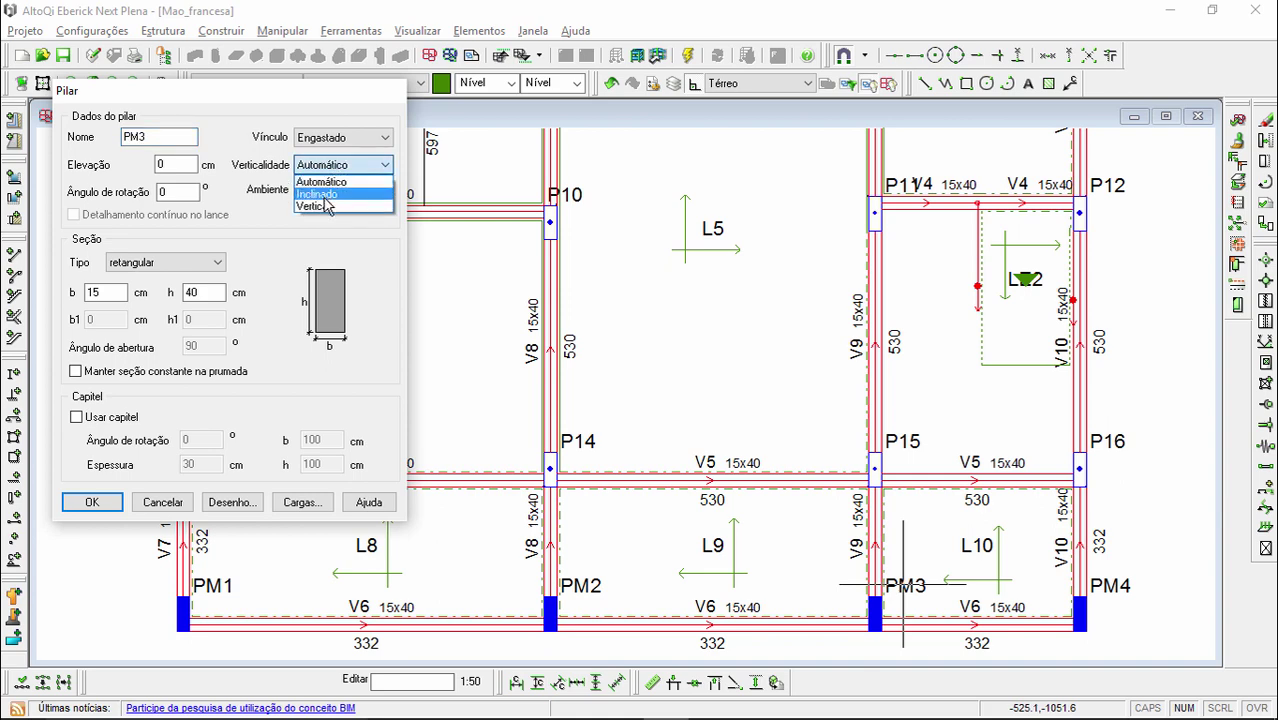
pyautogui.click(325, 192)
pyautogui.click(91, 502)
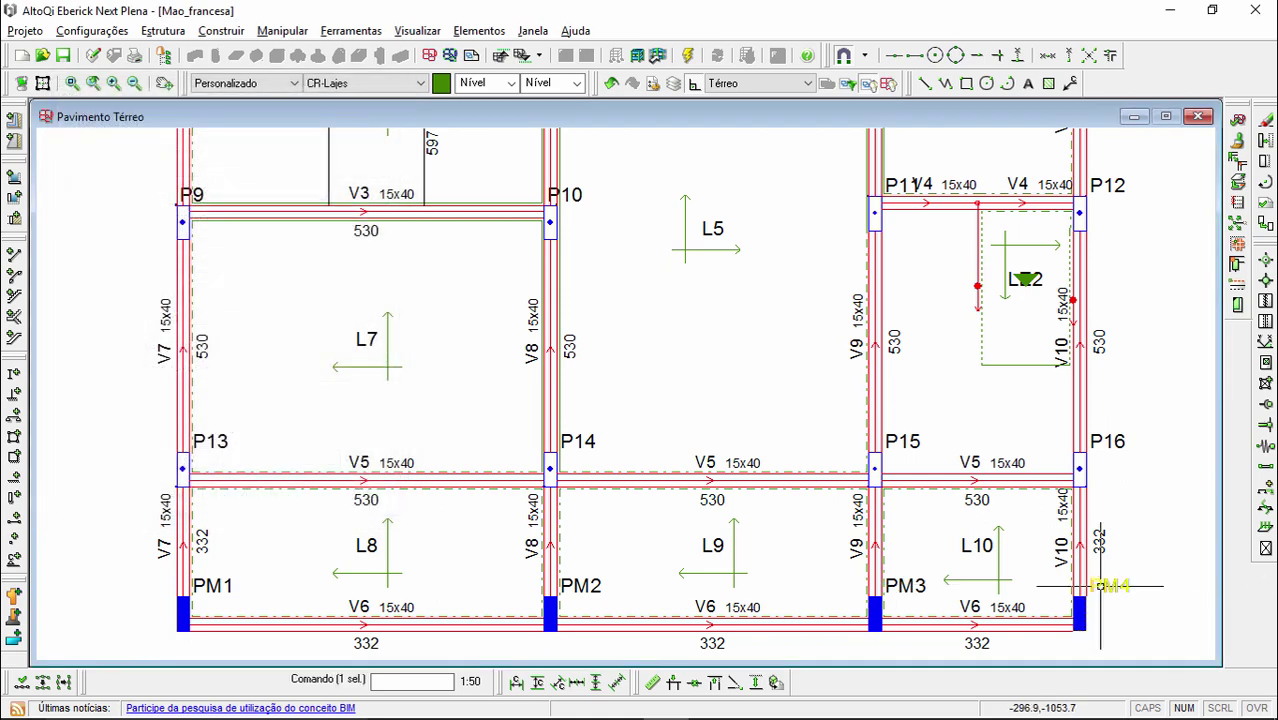
pyautogui.doubleClick(1100, 586)
pyautogui.click(343, 164)
pyautogui.click(320, 174)
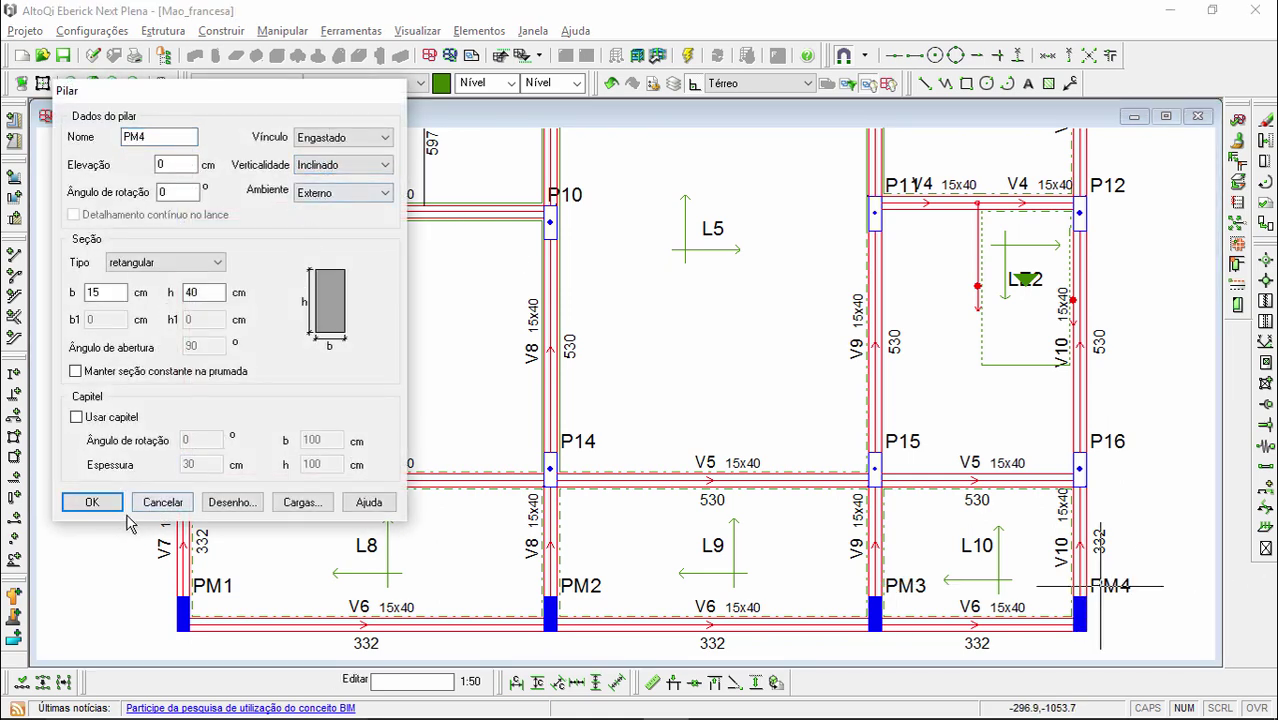
pyautogui.click(100, 503)
# Step: Align inclined column PM1 from Térreo through the intermediate level to the destination floor Baldrame, accepting the irreversible operation
pyautogui.scroll(-1, 280, 546)
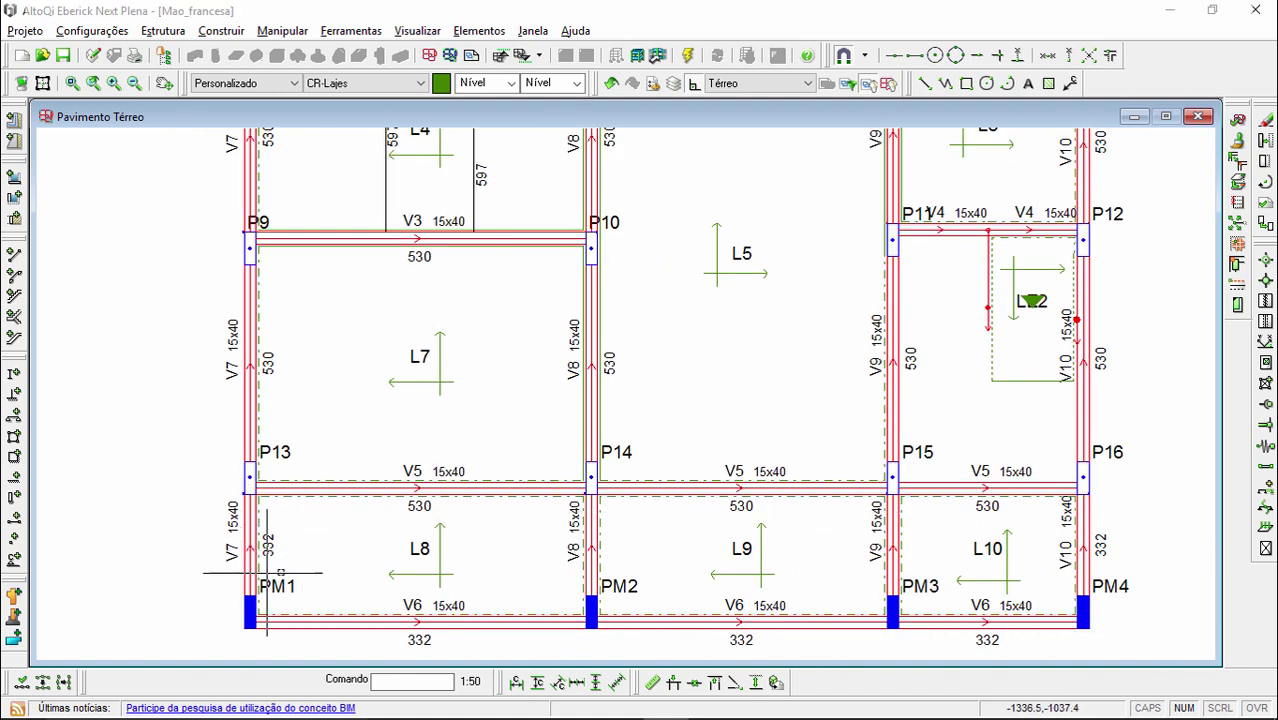
pyautogui.click(484, 36)
pyautogui.moveTo(350, 73)
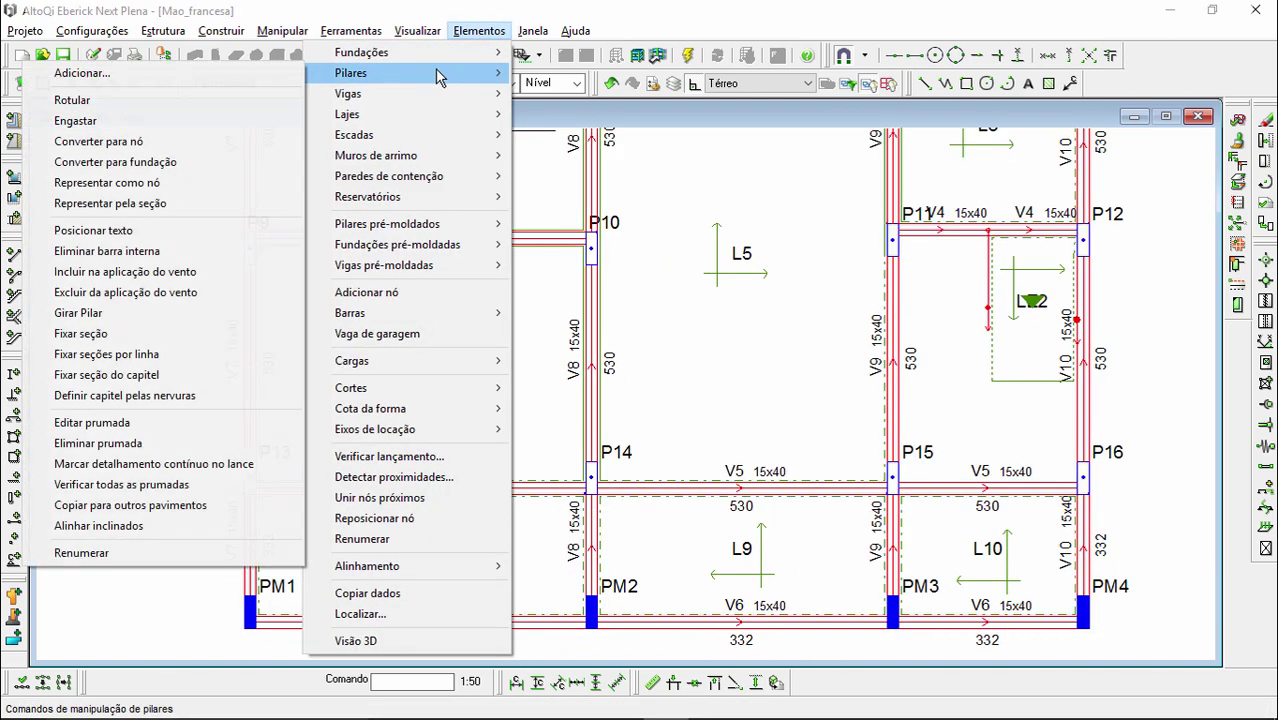
pyautogui.click(143, 532)
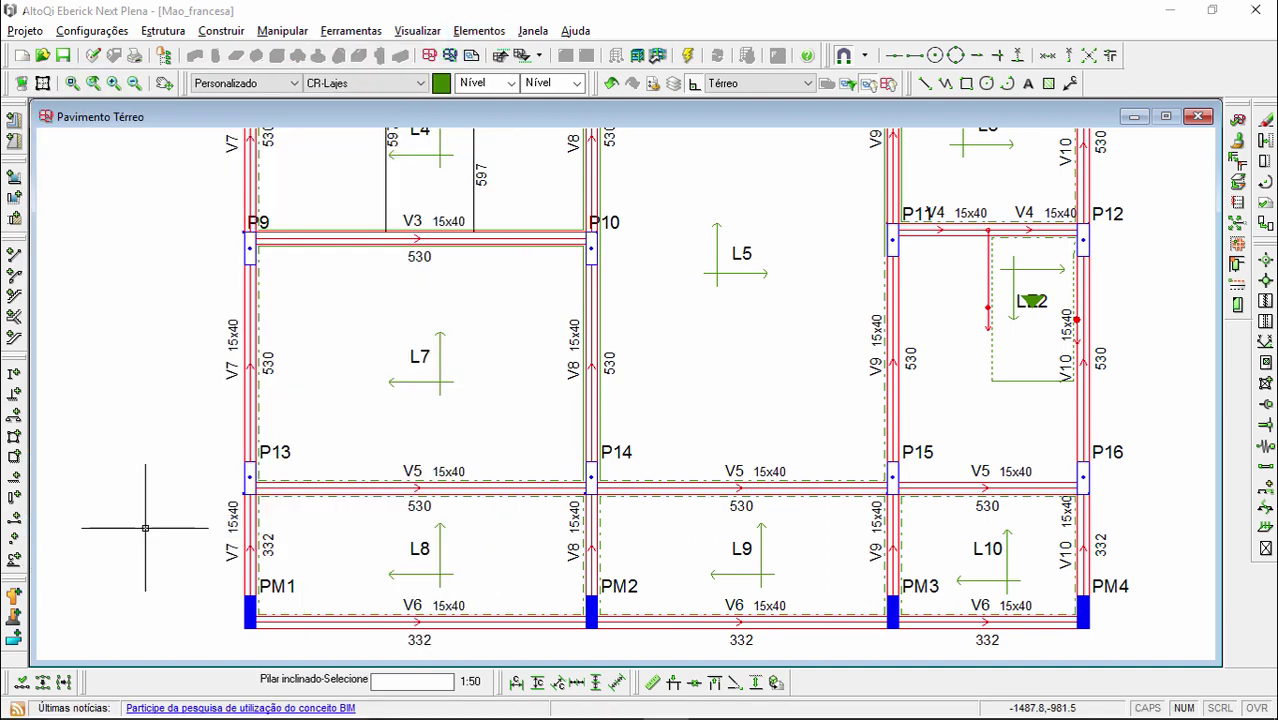
pyautogui.click(277, 593)
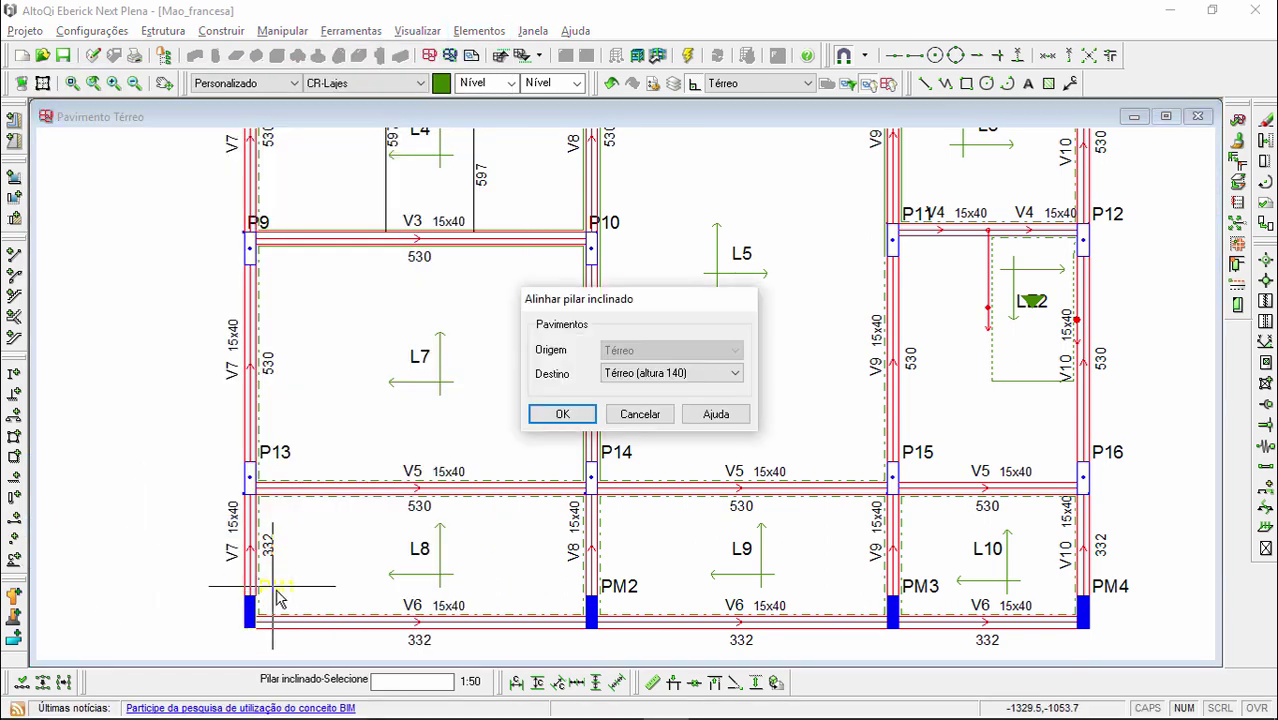
pyautogui.click(659, 378)
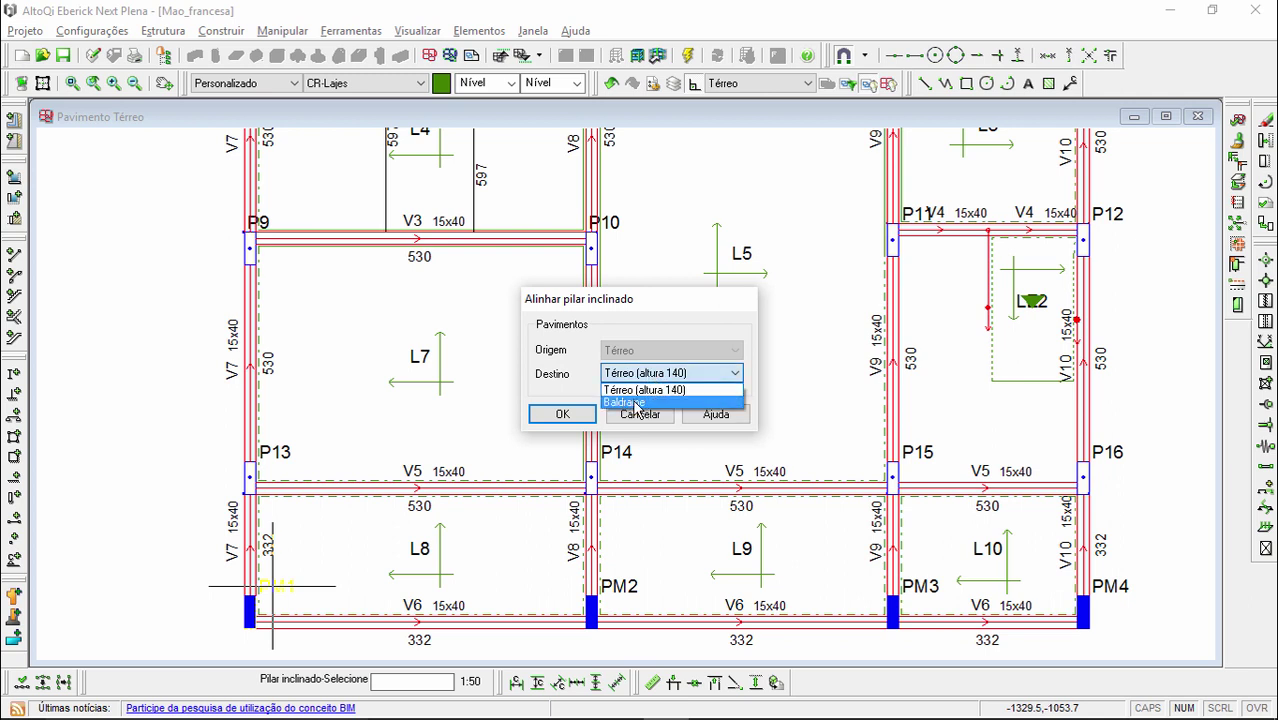
pyautogui.click(640, 403)
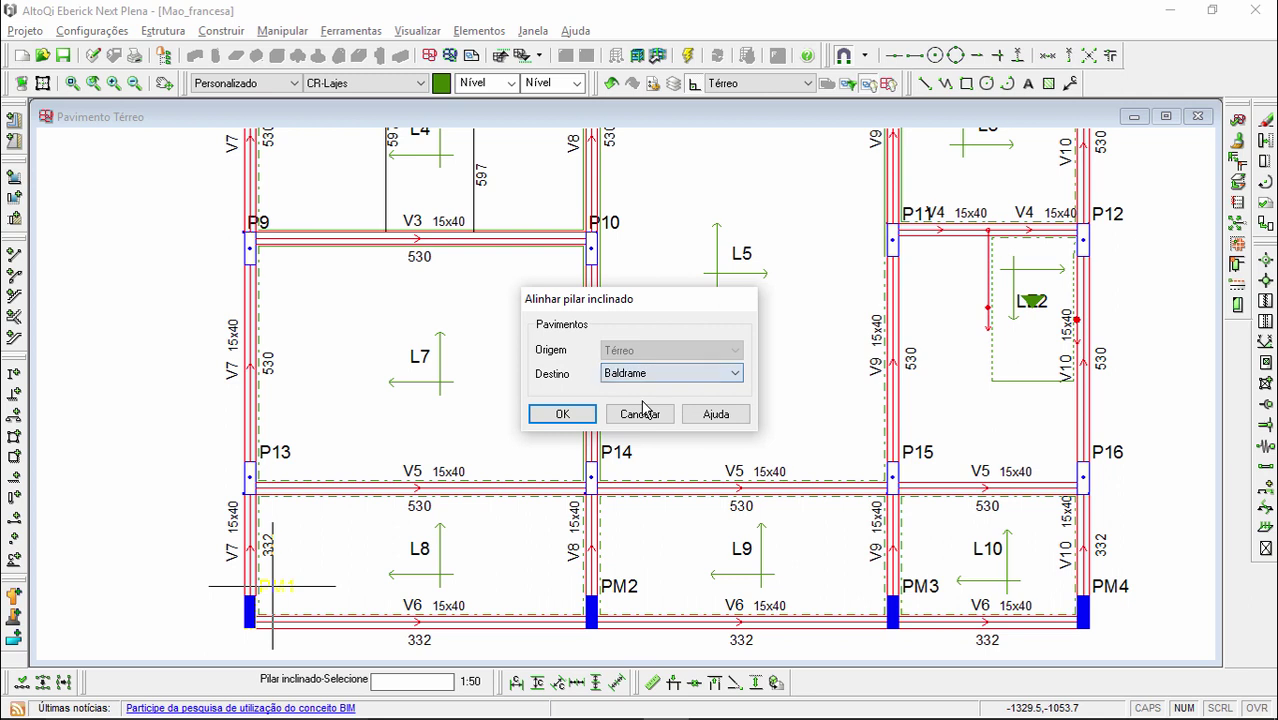
pyautogui.click(548, 420)
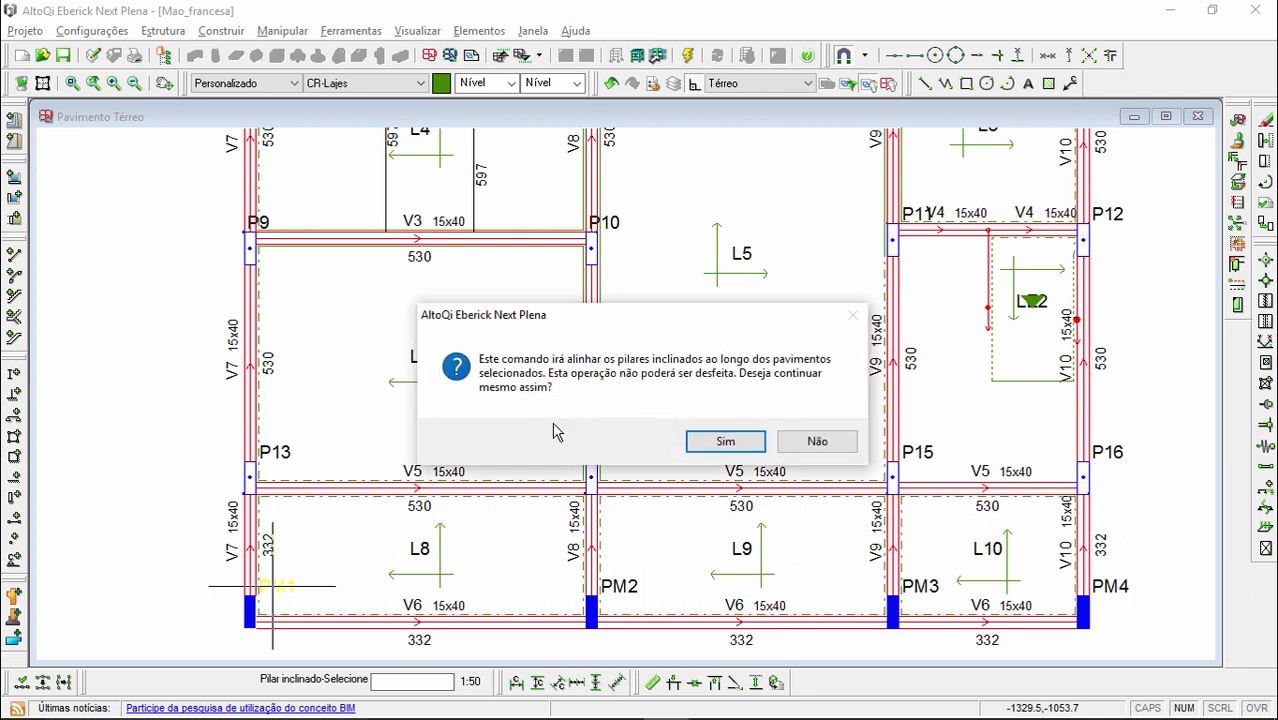
pyautogui.click(723, 443)
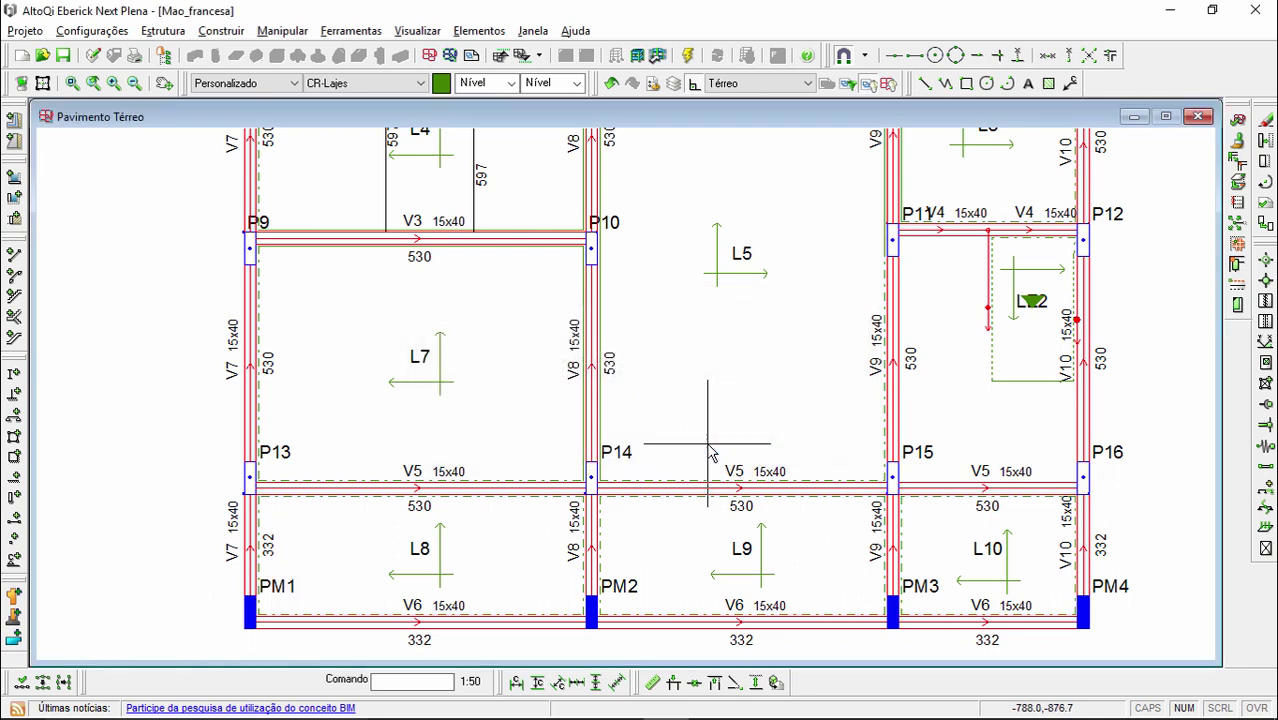
# Step: Align inclined column PM2 from Térreo down to the Baldrame floor
pyautogui.click(616, 592)
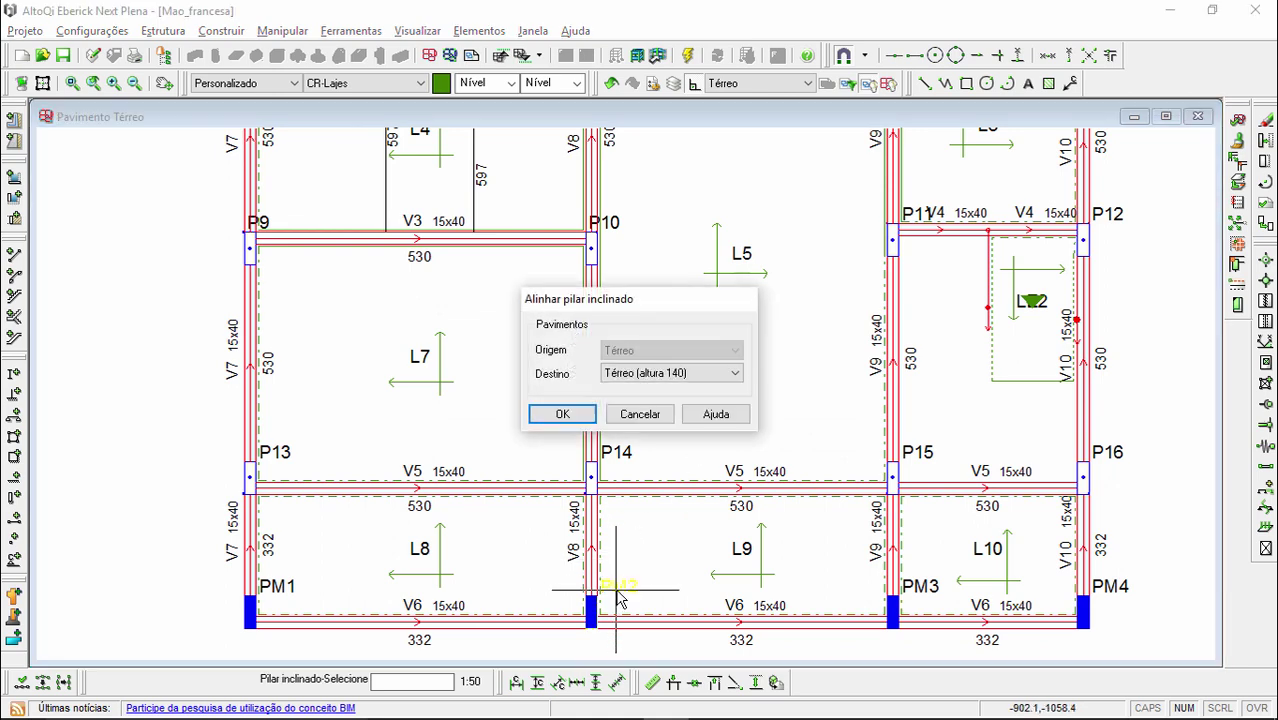
pyautogui.click(628, 385)
pyautogui.click(633, 403)
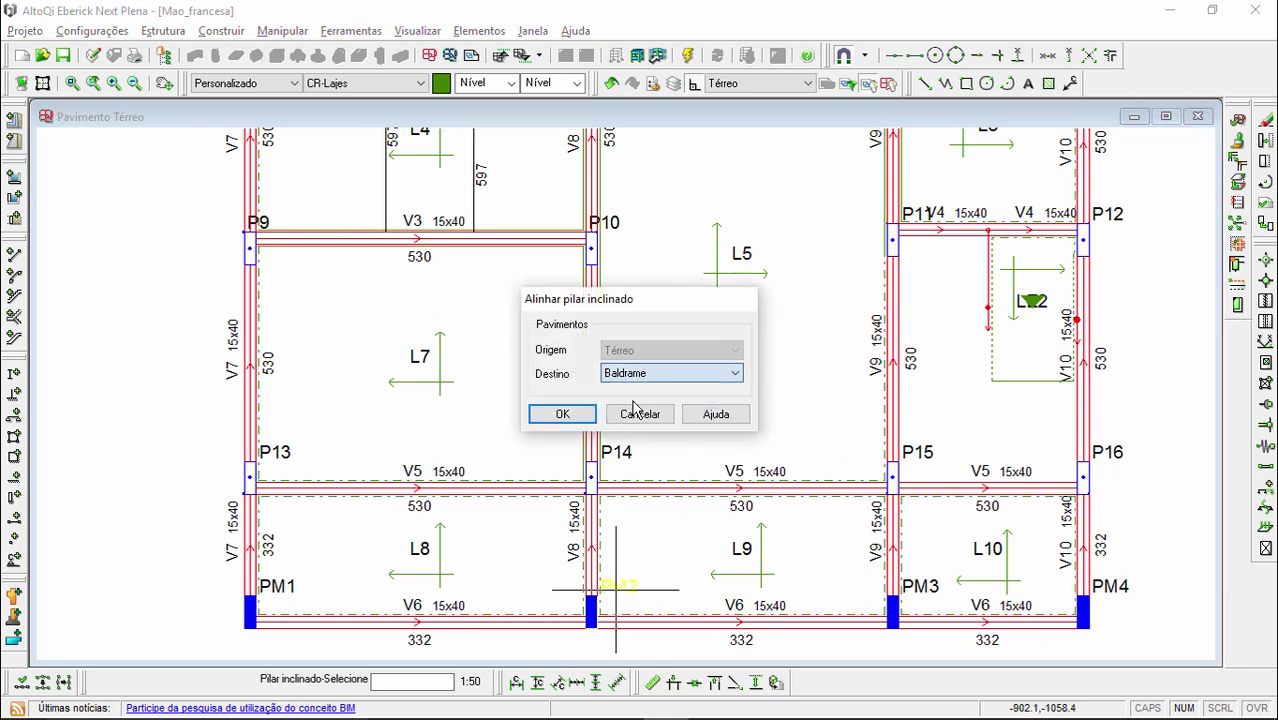
pyautogui.click(556, 422)
pyautogui.click(725, 442)
# Step: Align inclined column PM3 from Térreo down to the Baldrame floor
pyautogui.click(916, 600)
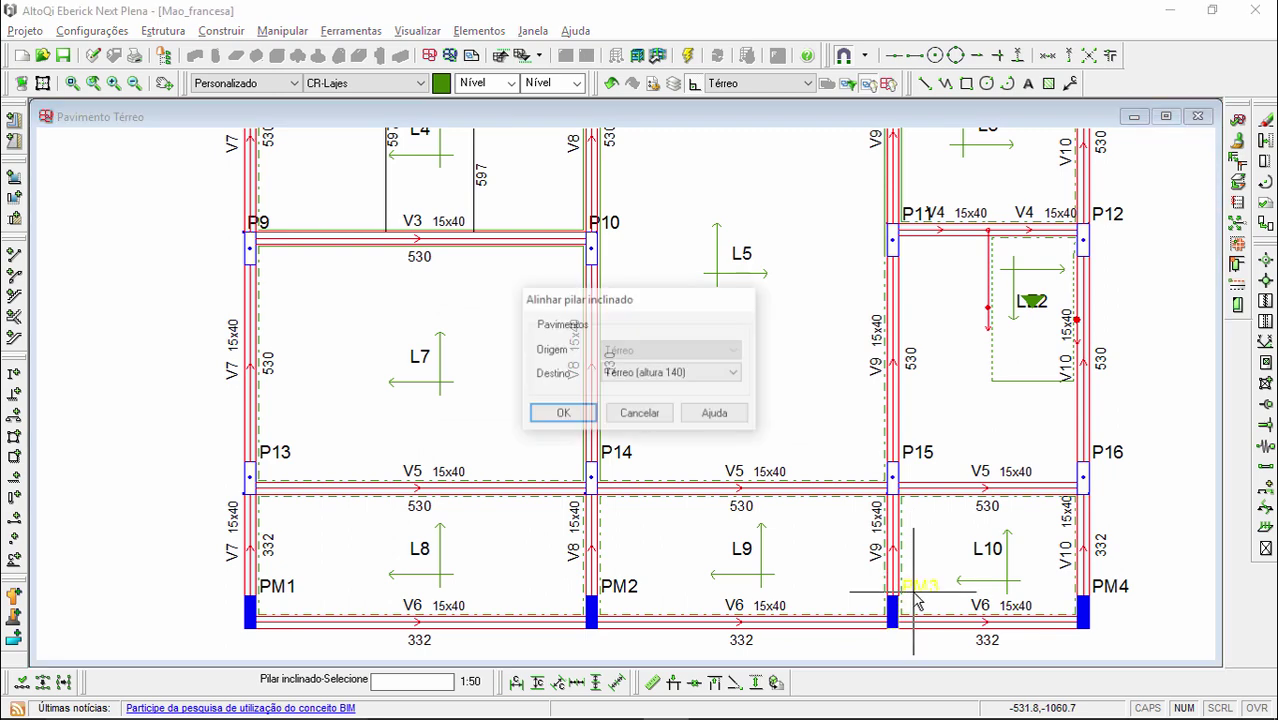
pyautogui.click(640, 372)
pyautogui.click(633, 399)
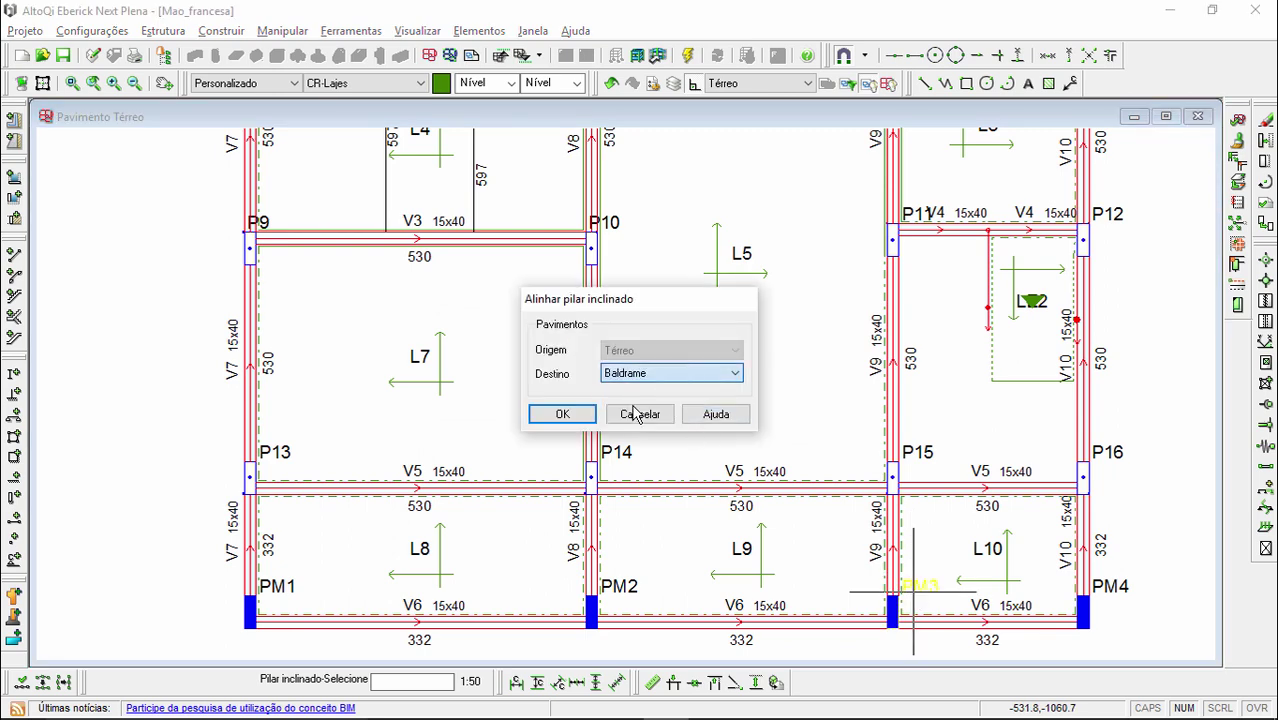
pyautogui.click(556, 420)
pyautogui.click(725, 442)
# Step: Align inclined column PM4 from Térreo down to the Baldrame floor, and check the inclined columns in the 3D frame
pyautogui.click(1107, 587)
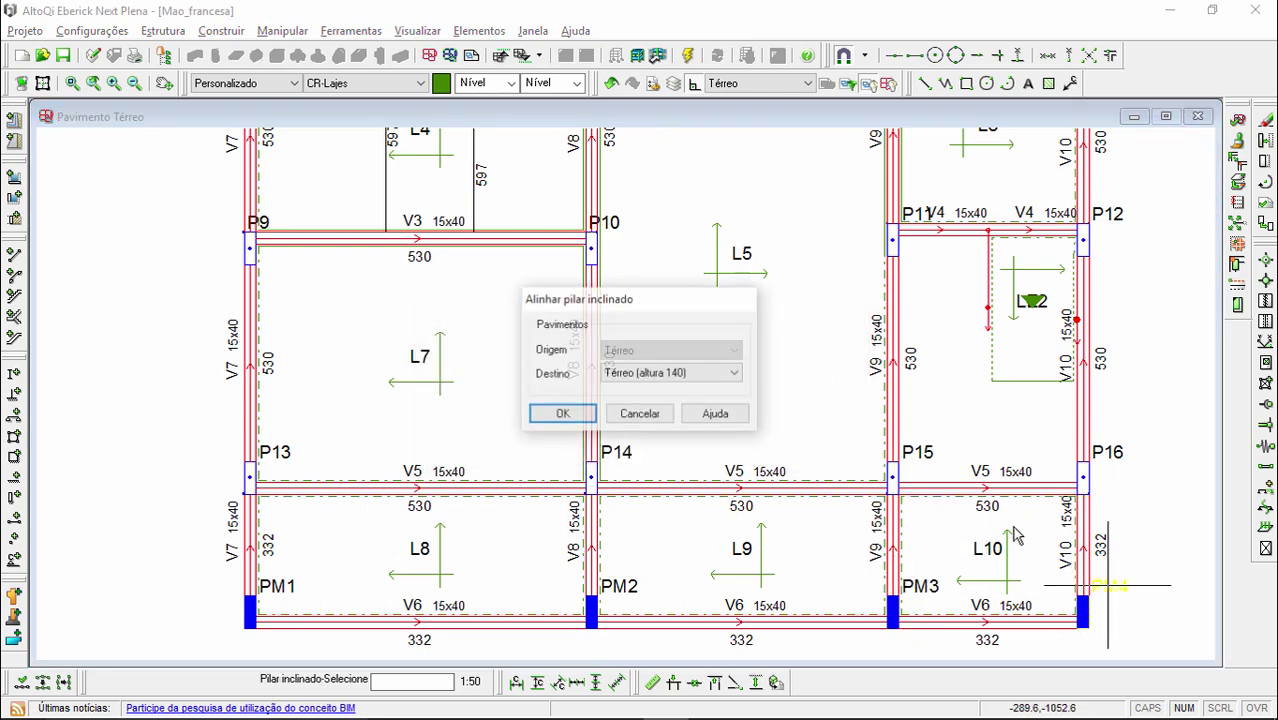
pyautogui.click(640, 372)
pyautogui.click(633, 399)
pyautogui.click(560, 416)
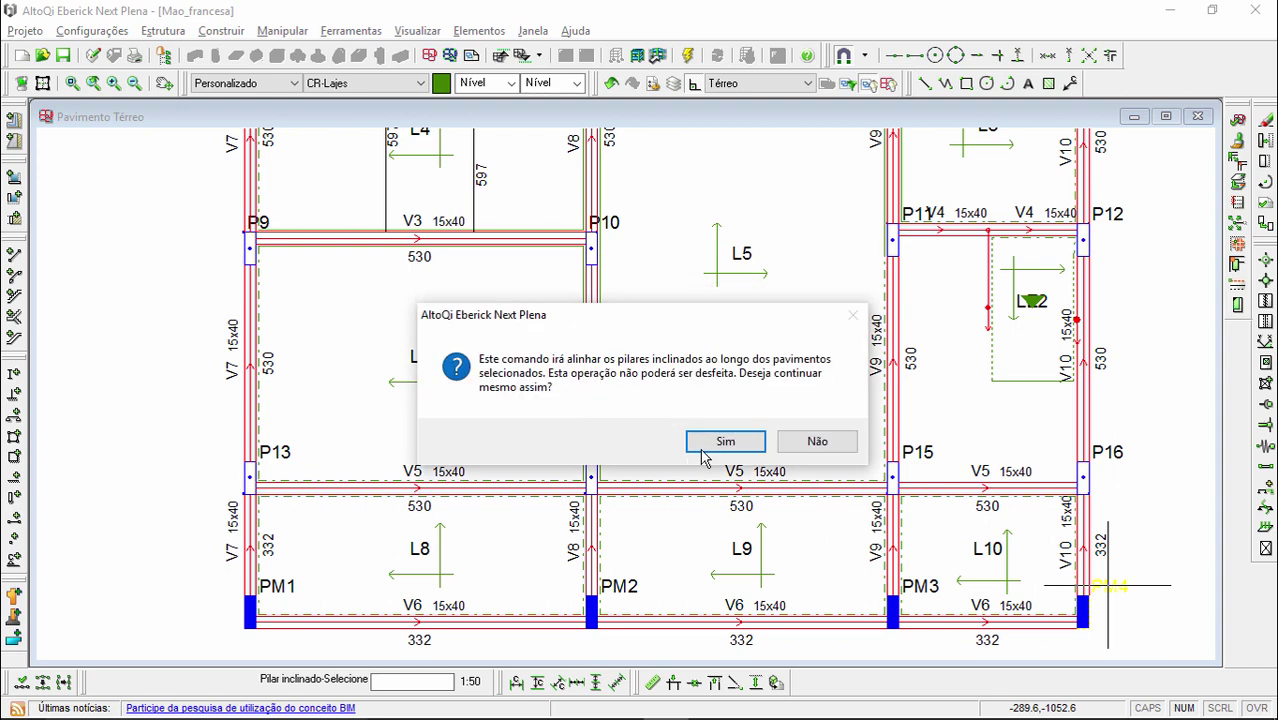
pyautogui.click(722, 442)
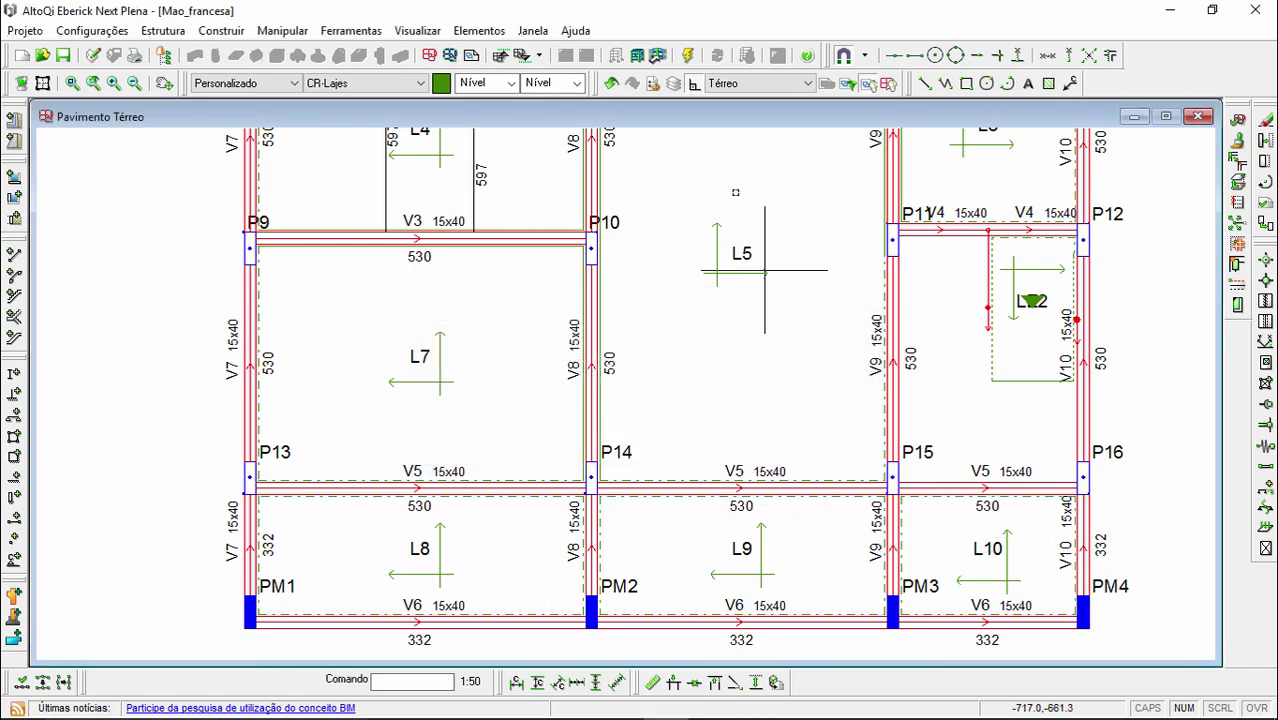
pyautogui.click(637, 58)
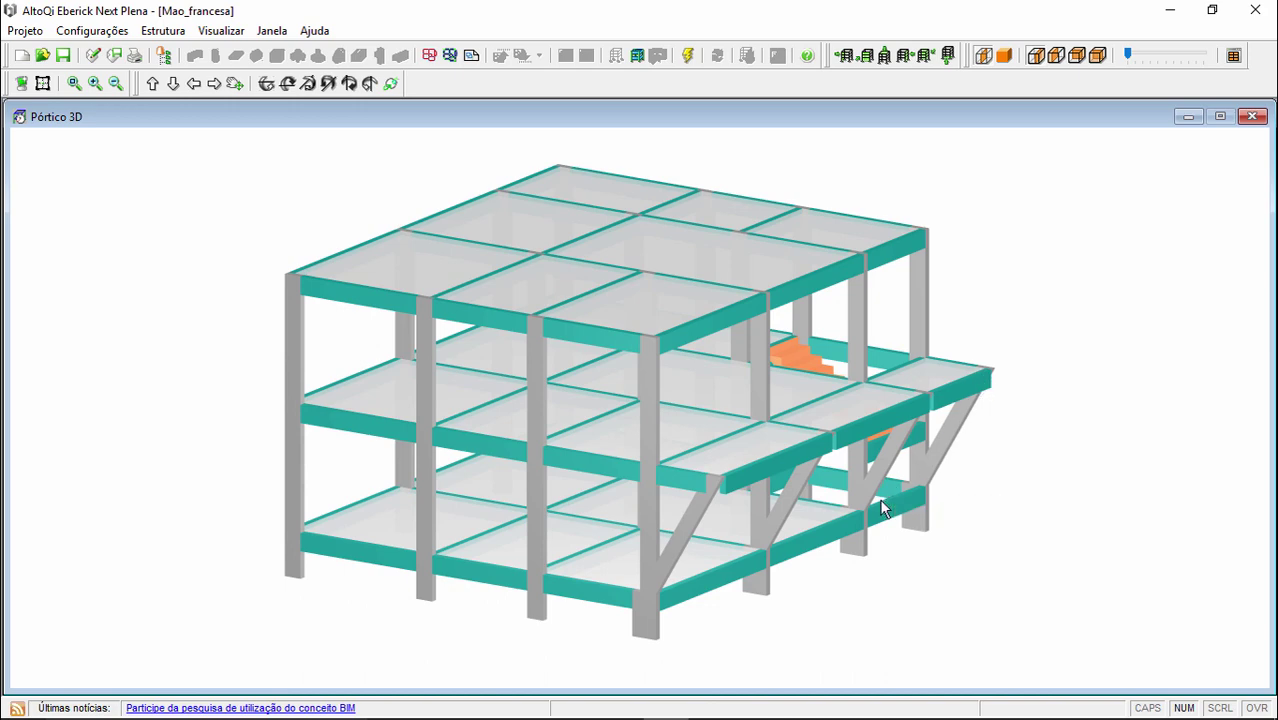
pyautogui.click(1240, 118)
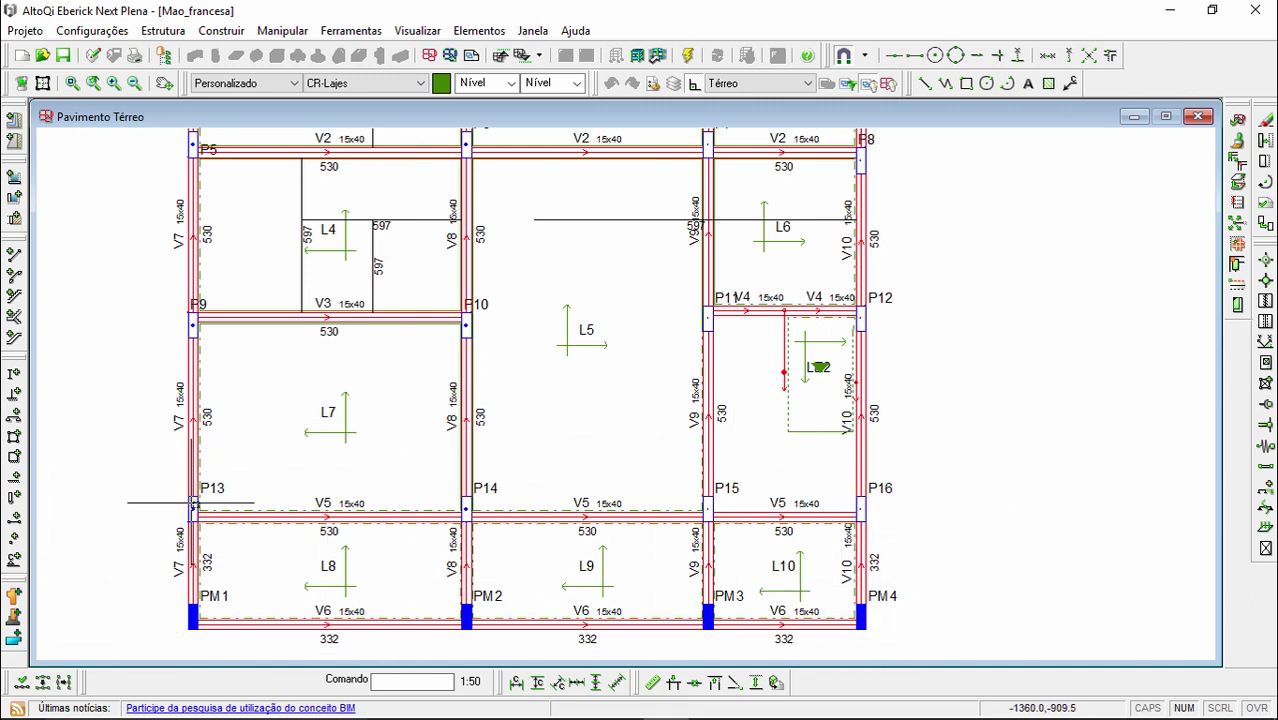
# Step: On the Baldrame floor, represent column PM1 as a node with P13 as its supporting column, and inspect the connection between their nodes
pyautogui.click(521, 57)
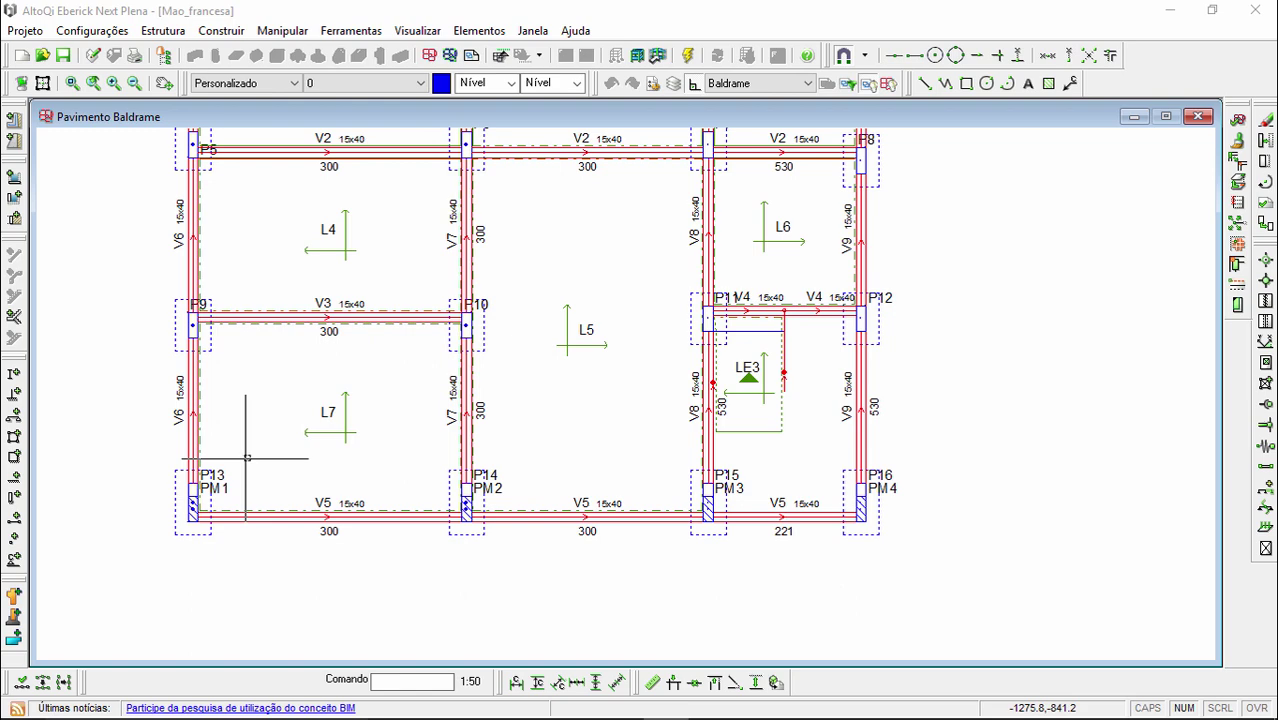
pyautogui.hotkey('ctrl', 'w')
pyautogui.click(114, 417)
pyautogui.click(302, 570)
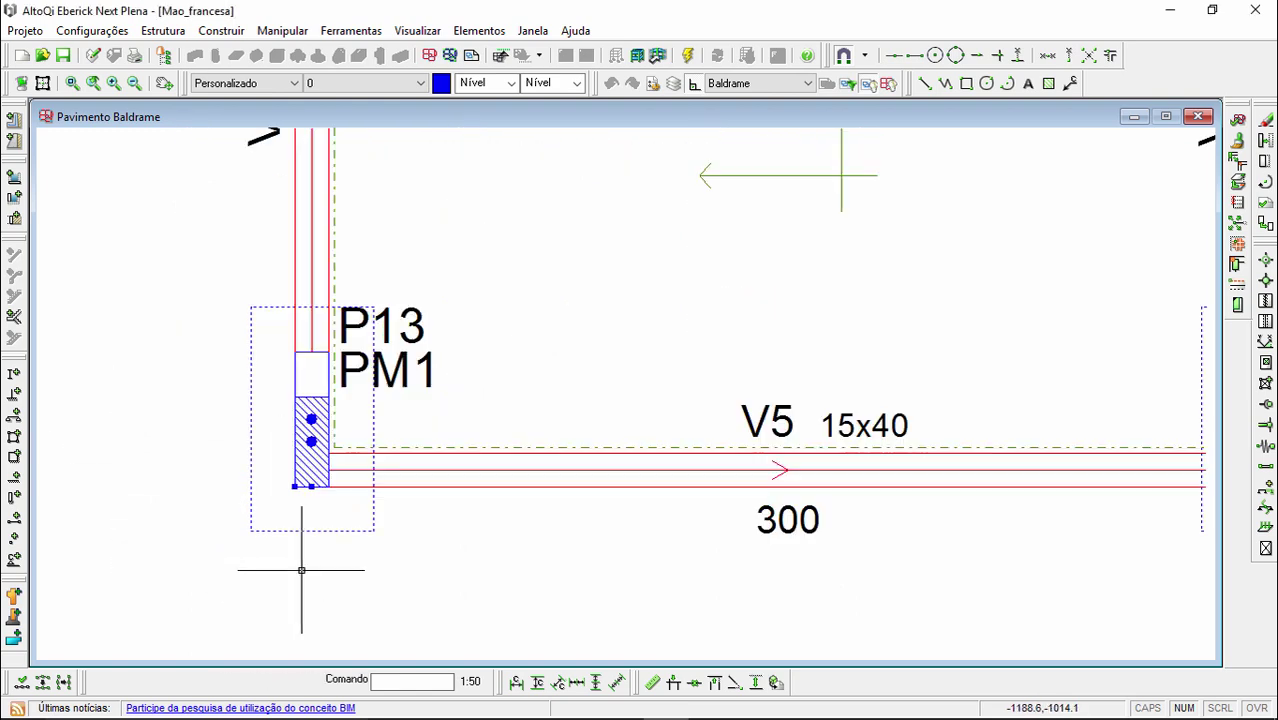
pyautogui.click(478, 30)
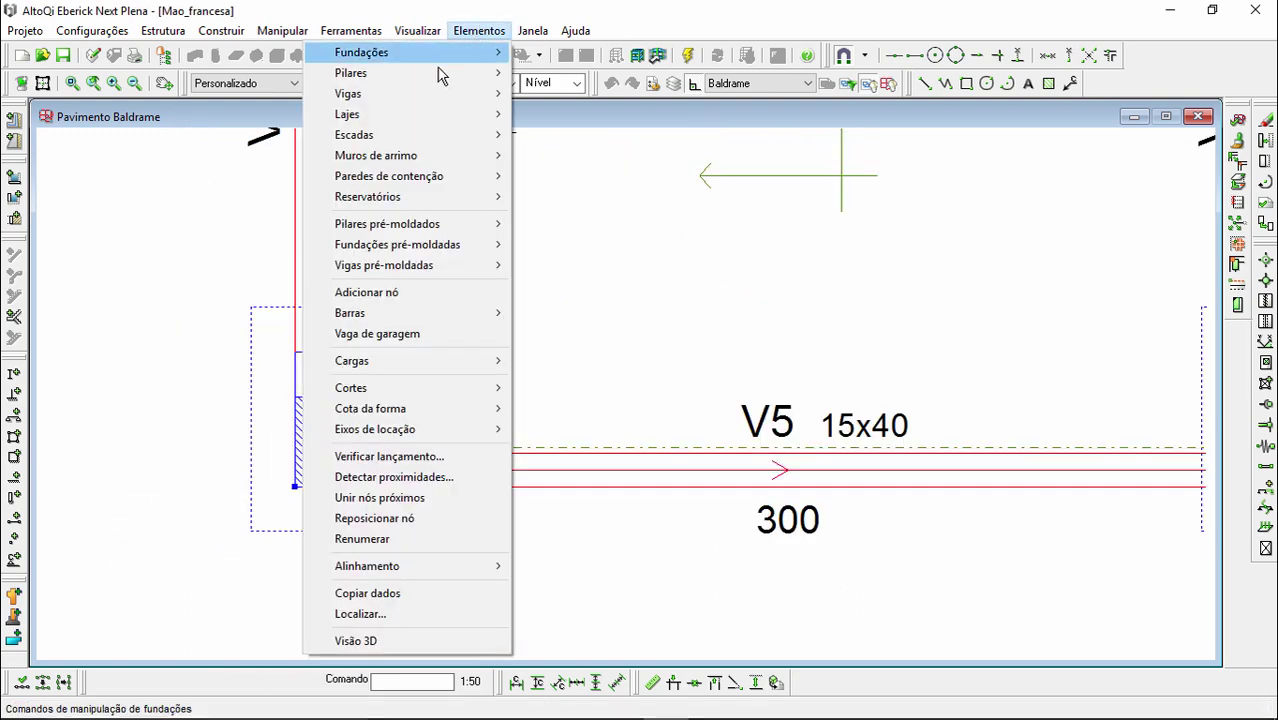
pyautogui.moveTo(436, 72)
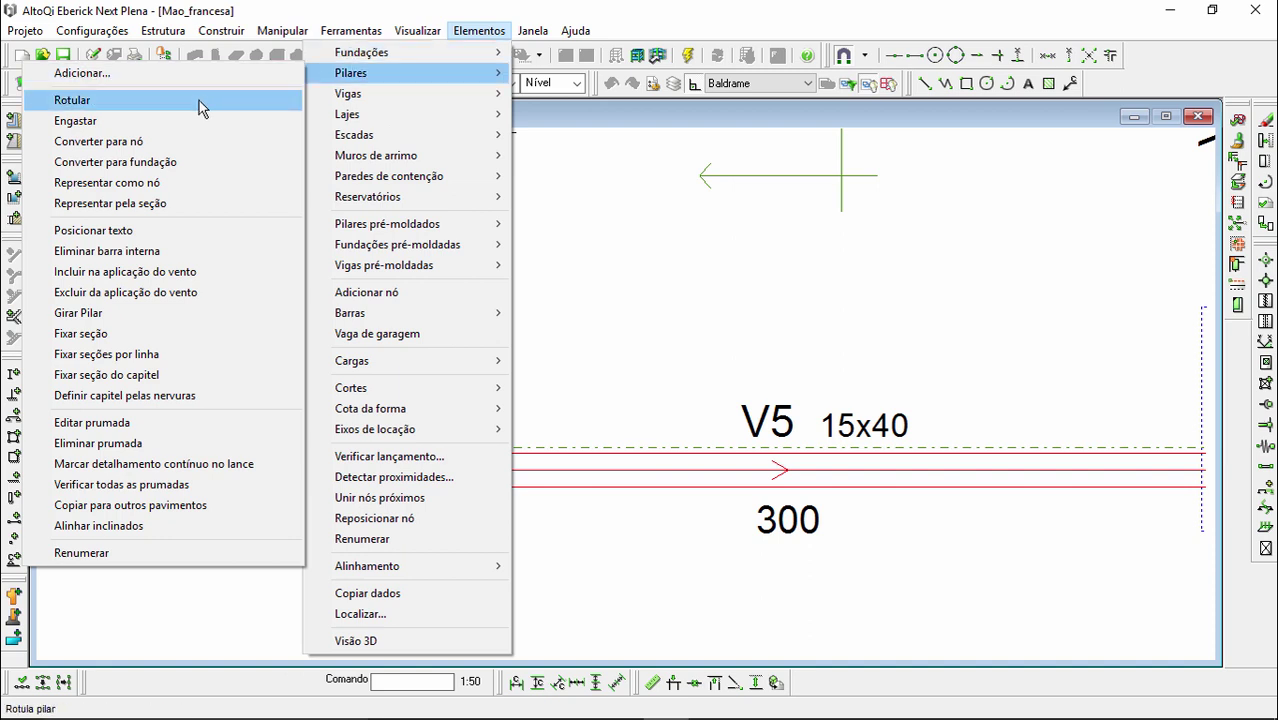
pyautogui.click(198, 182)
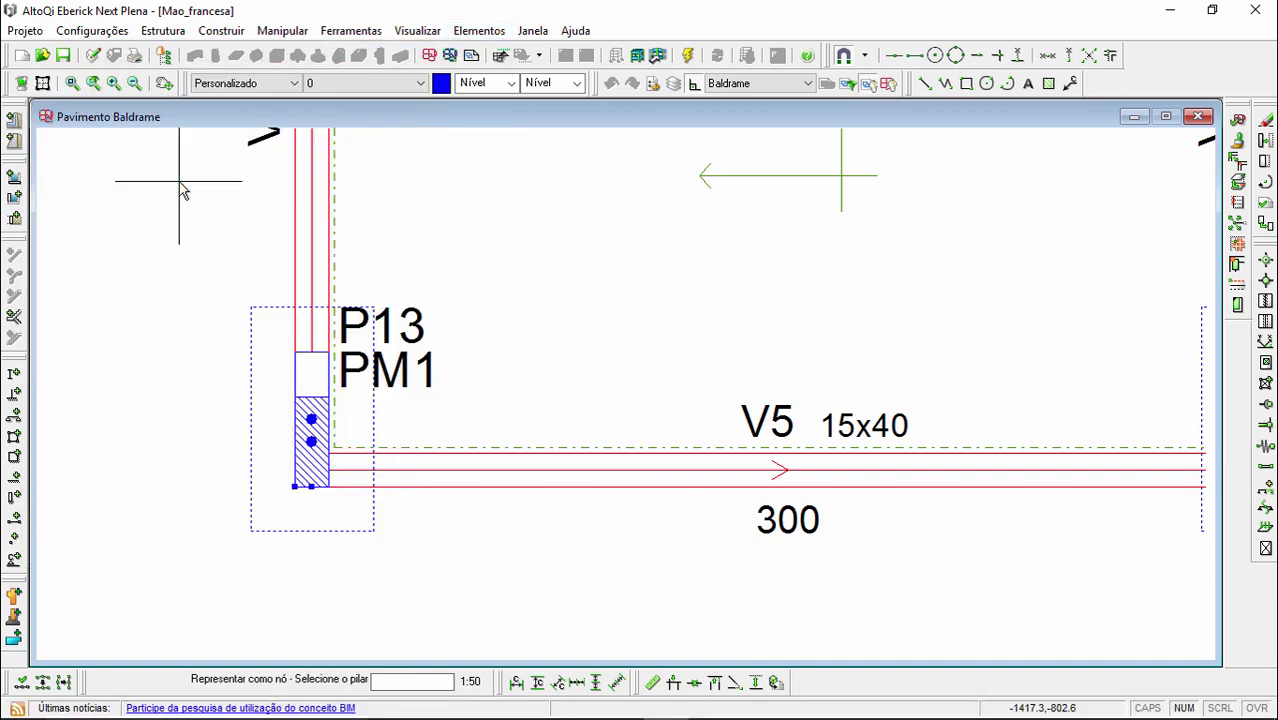
pyautogui.click(395, 370)
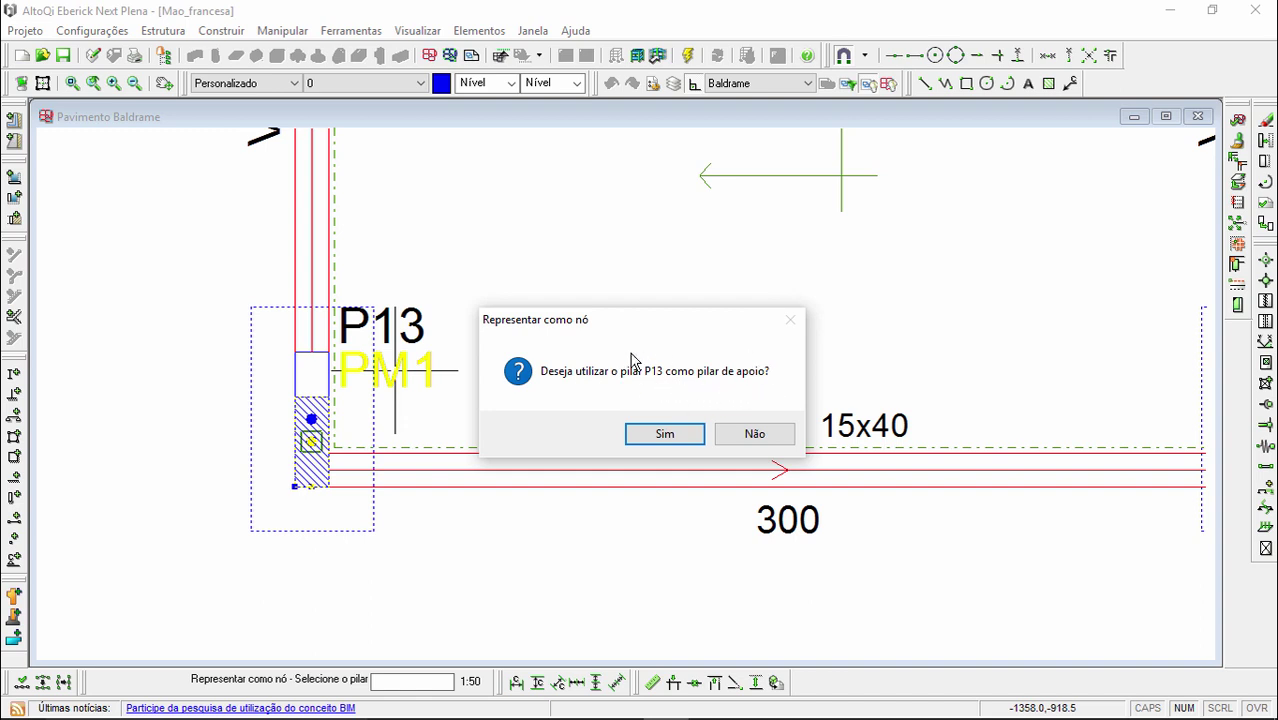
pyautogui.click(665, 434)
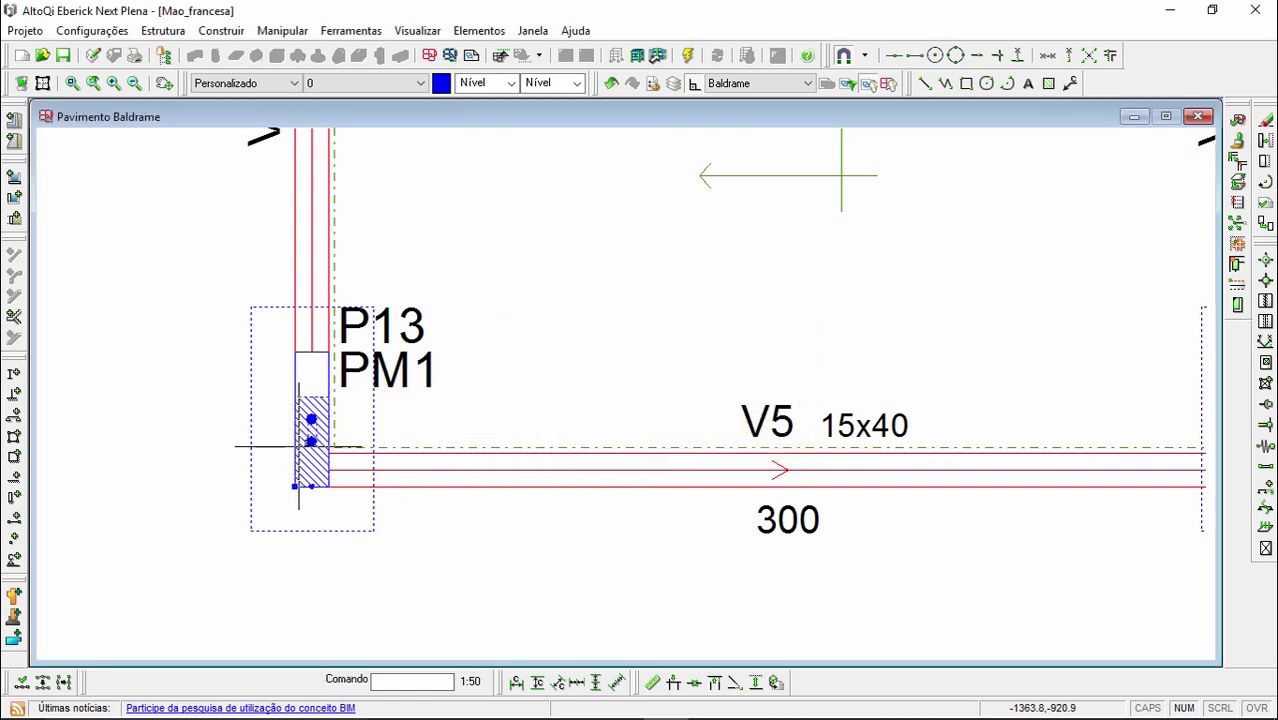
pyautogui.scroll(3, 312, 442)
pyautogui.scroll(2, 328, 440)
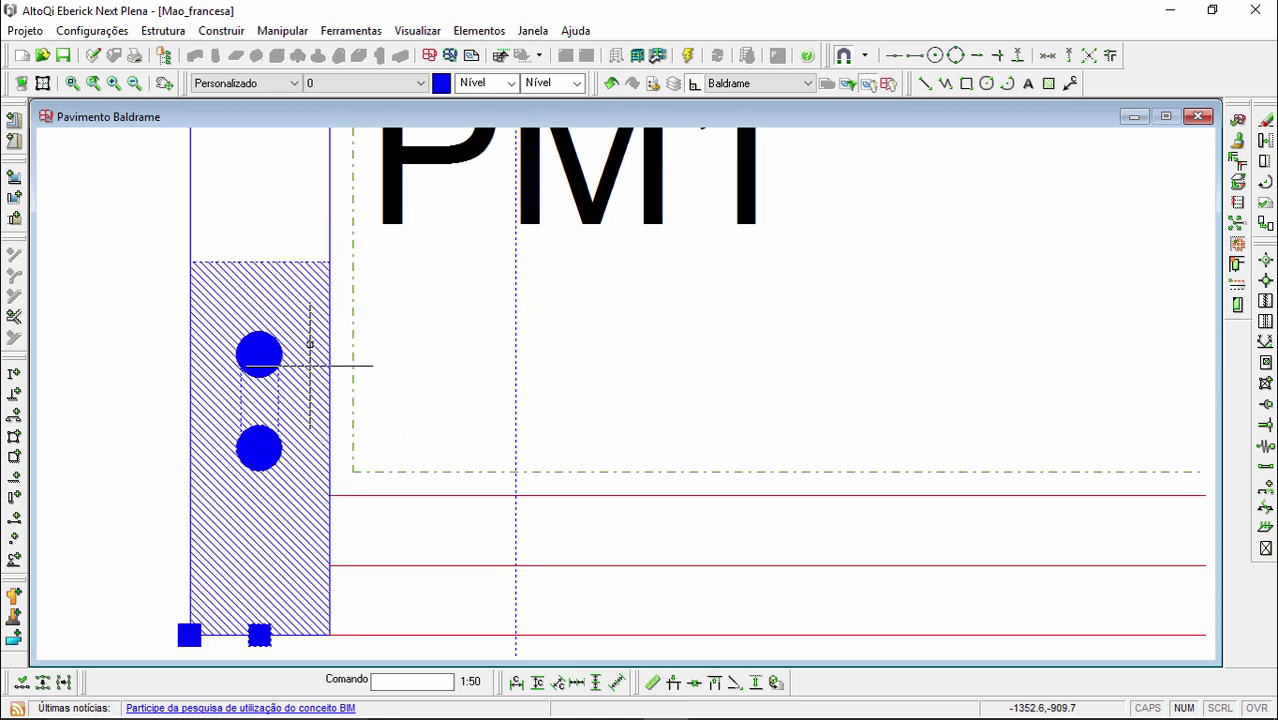
pyautogui.scroll(-1, 245, 474)
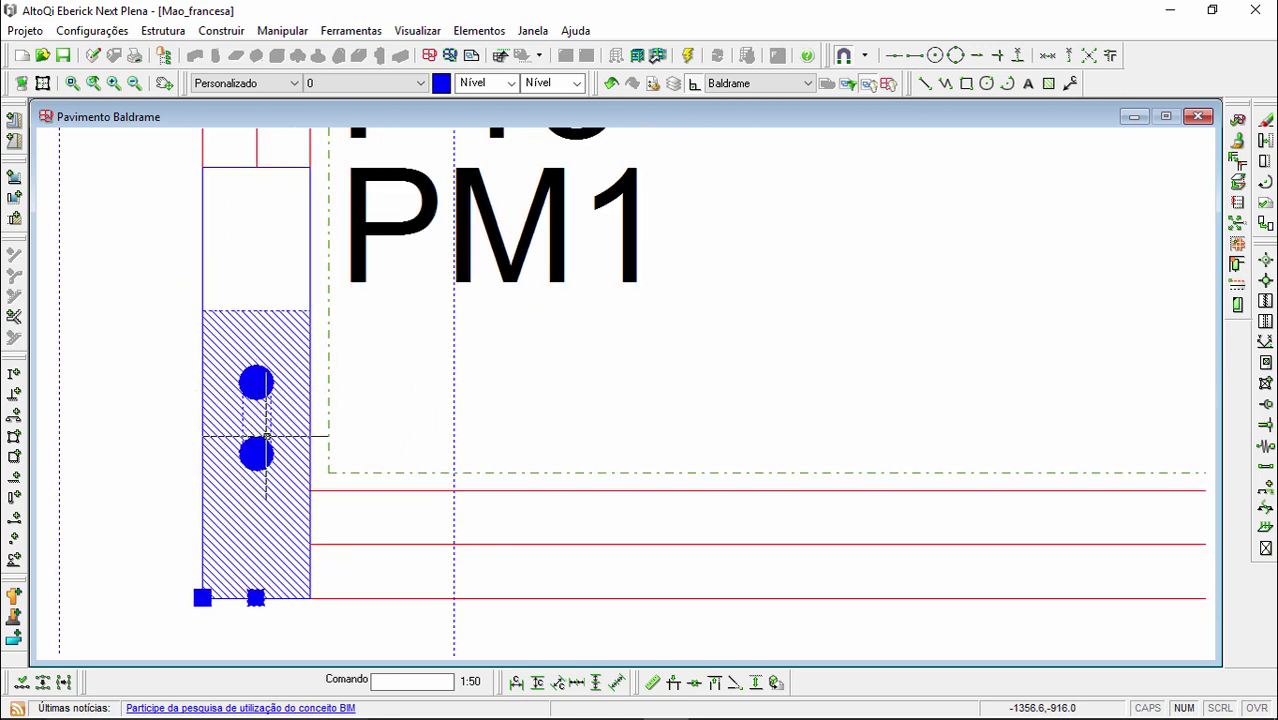
pyautogui.scroll(-3, 245, 435)
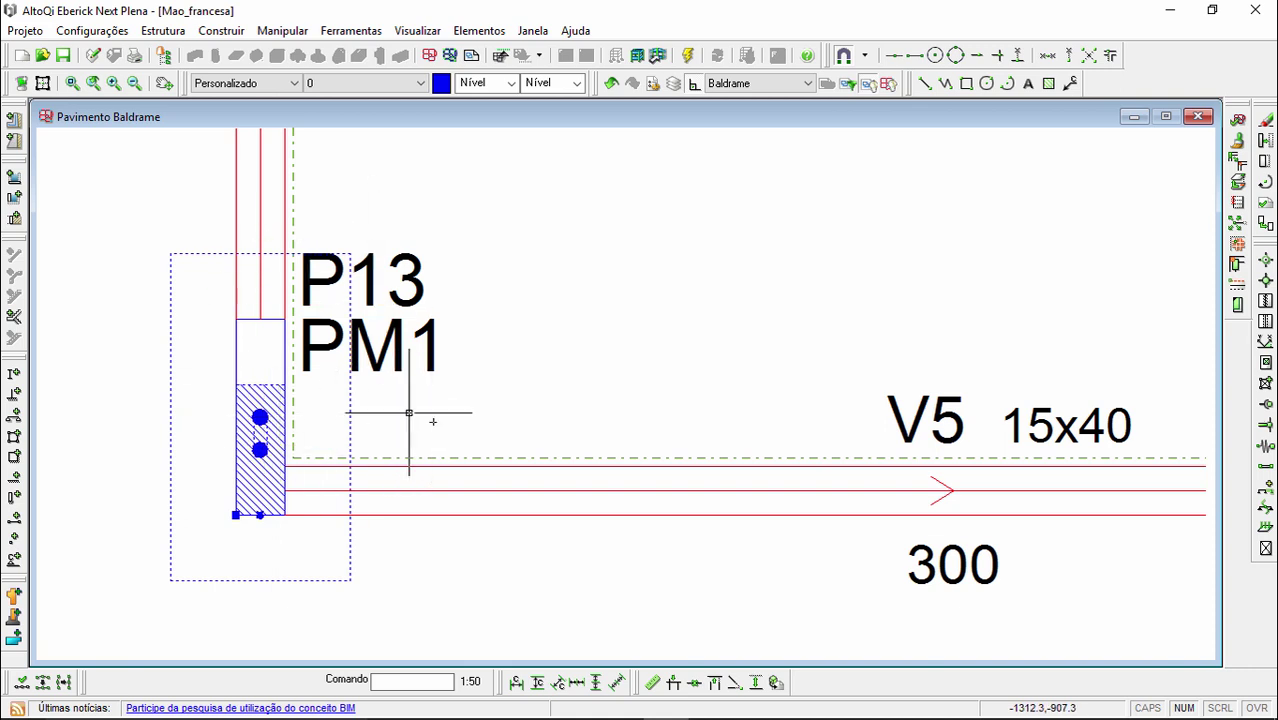
# Step: On the Baldrame floor, represent inclined column PM2 as a node with P14 as its supporting column
pyautogui.press('Right')
pyautogui.press('Right')
pyautogui.press('Right')
pyautogui.press('Right')
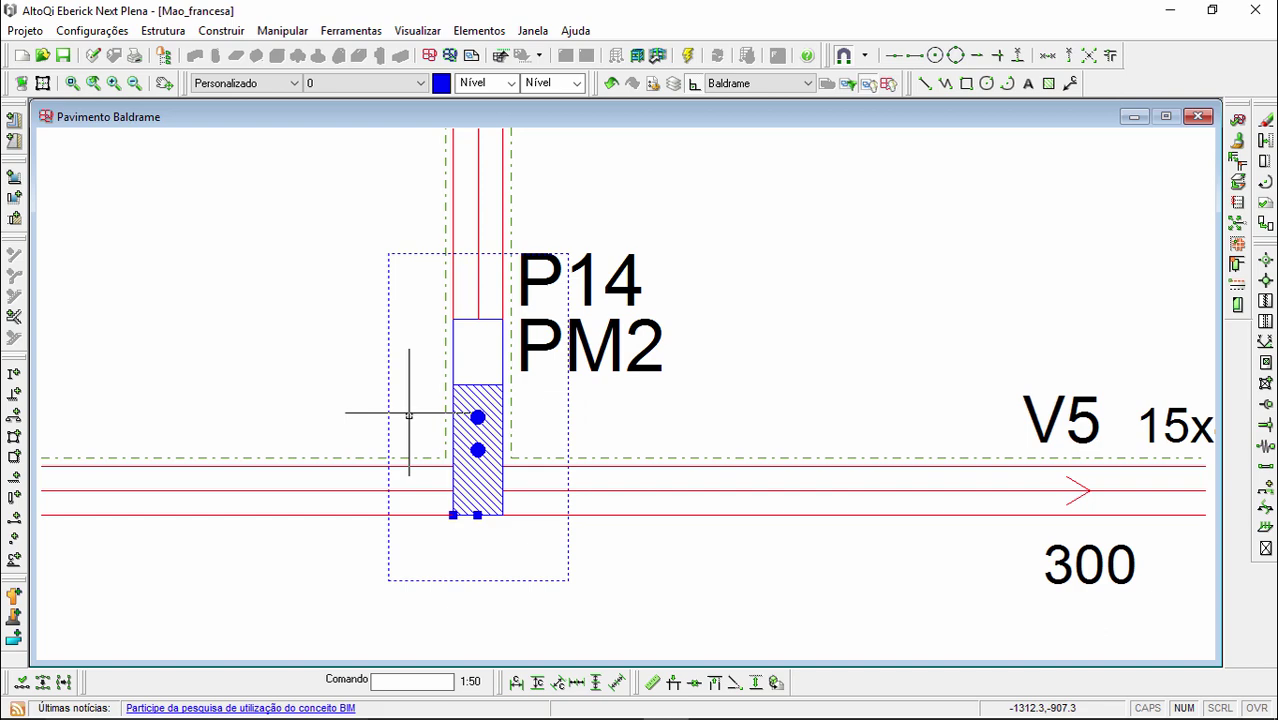
pyautogui.click(479, 30)
pyautogui.moveTo(436, 78)
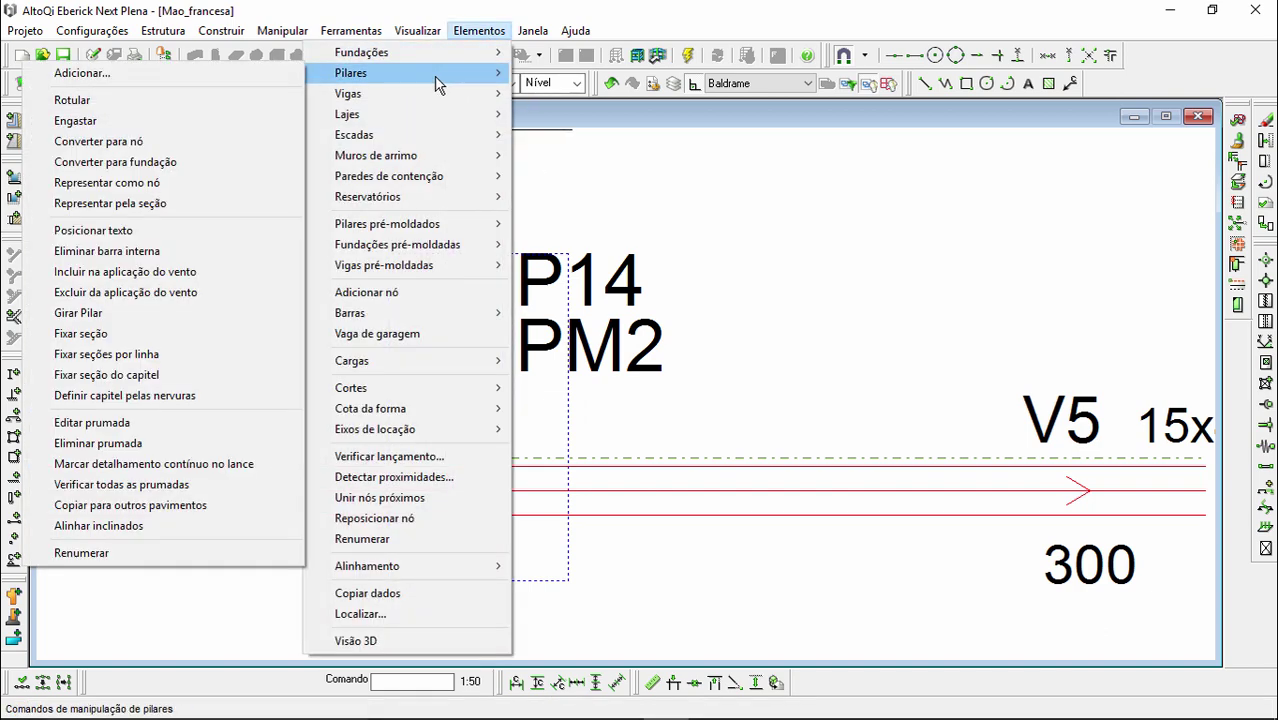
pyautogui.click(107, 182)
pyautogui.click(590, 350)
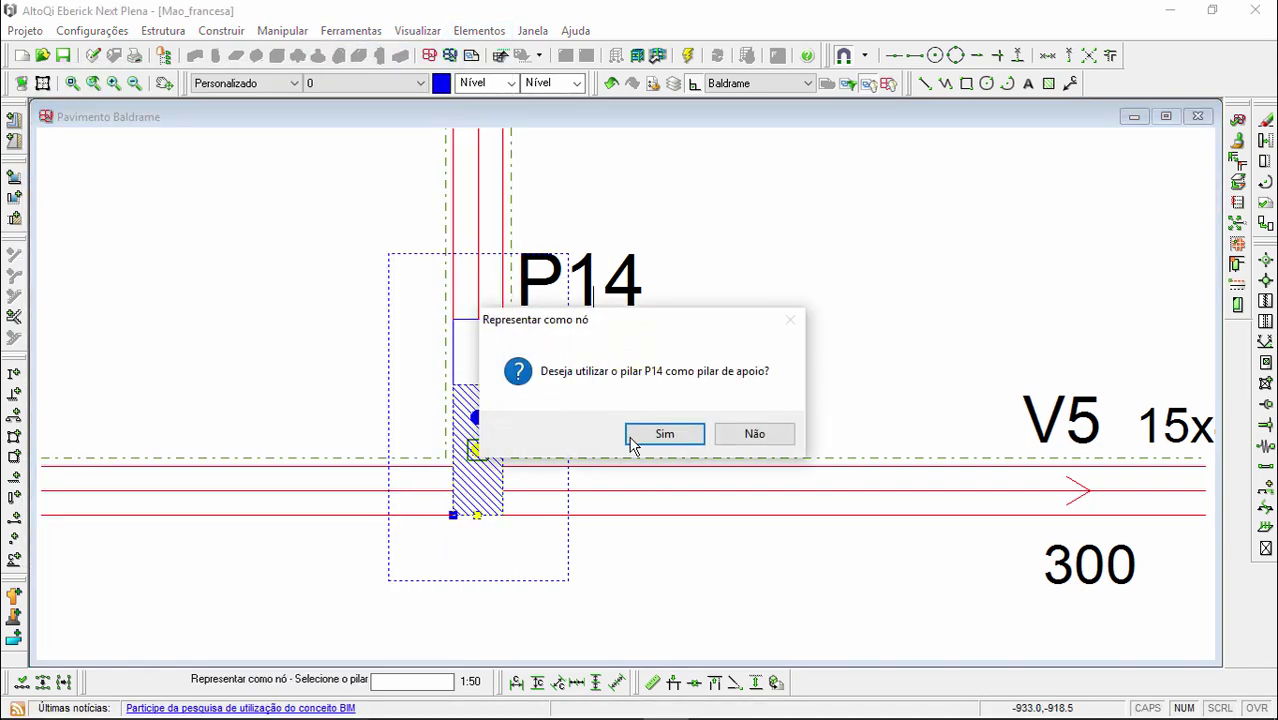
pyautogui.click(650, 443)
# Step: Represent inclined column PM3 as a node on the Baldrame floor, using P15 as its supporting column
pyautogui.press('Right')
pyautogui.press('Right')
pyautogui.press('Right')
pyautogui.press('Right')
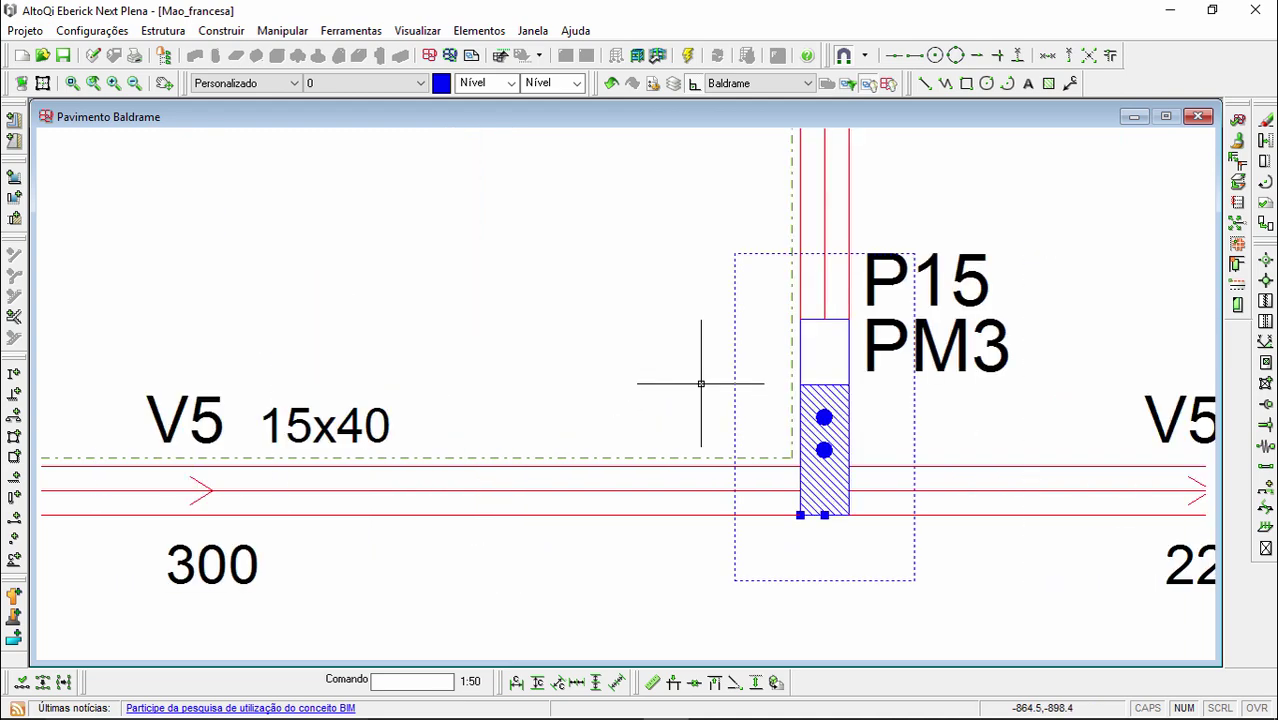
pyautogui.click(479, 30)
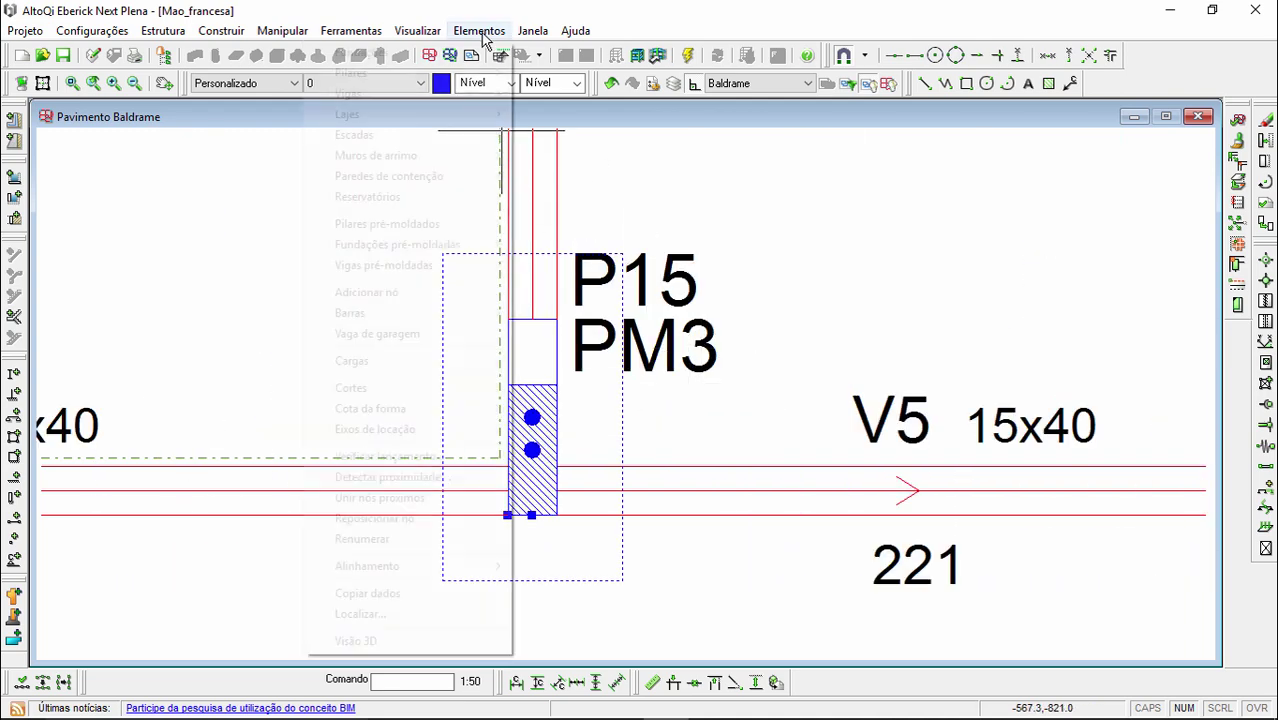
pyautogui.moveTo(434, 74)
pyautogui.click(107, 182)
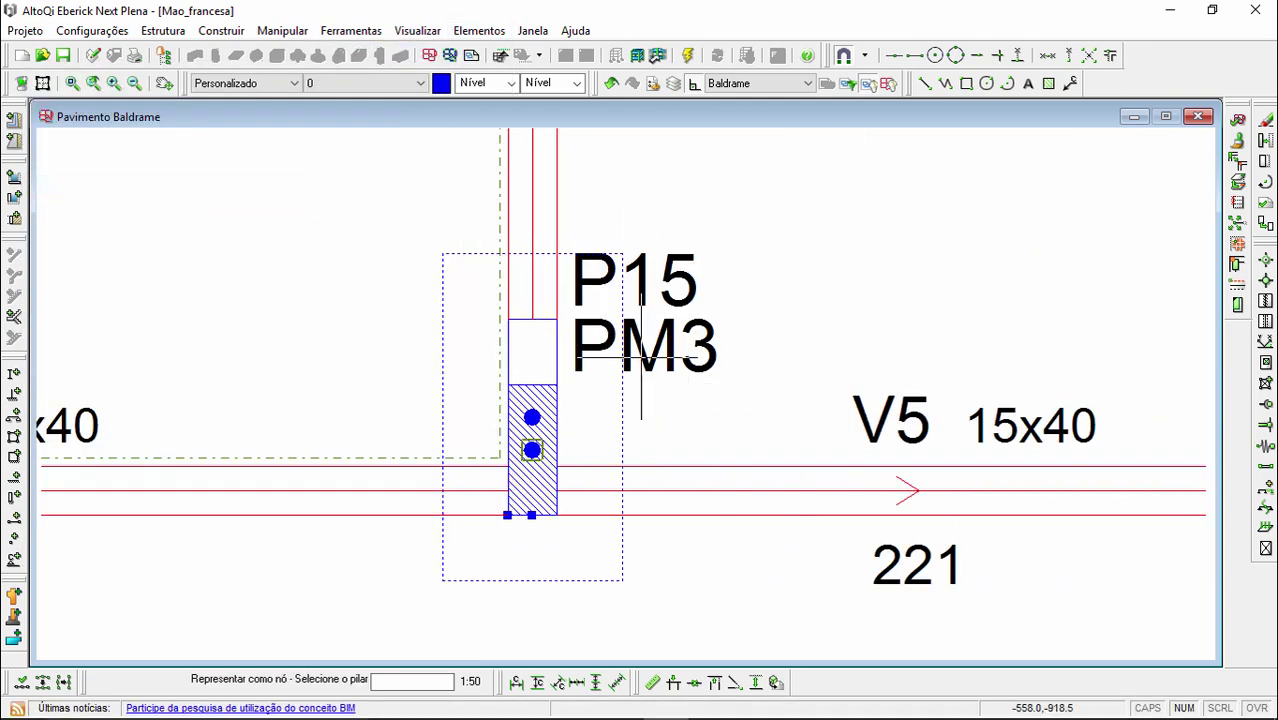
pyautogui.click(648, 377)
pyautogui.click(664, 434)
# Step: Represent inclined column PM4 as a node on the Baldrame floor, using P16 as its supporting column
pyautogui.press('Right')
pyautogui.press('Right')
pyautogui.press('Right')
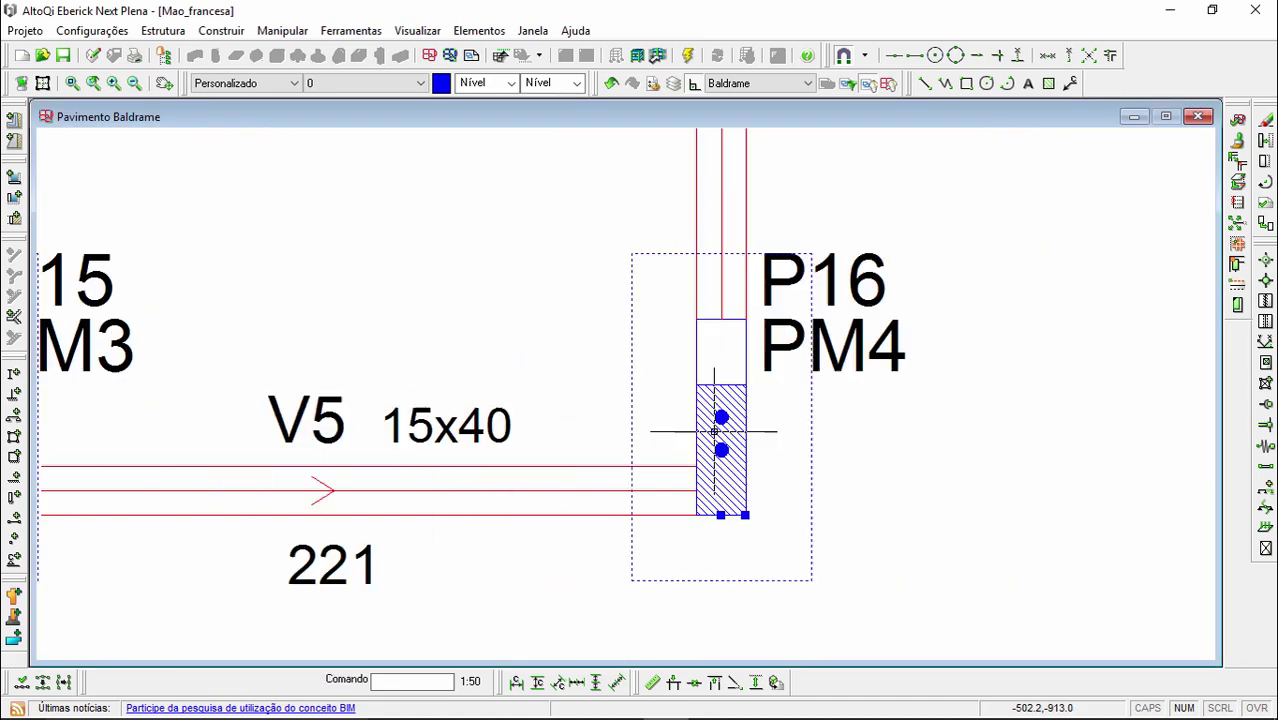
pyautogui.click(479, 30)
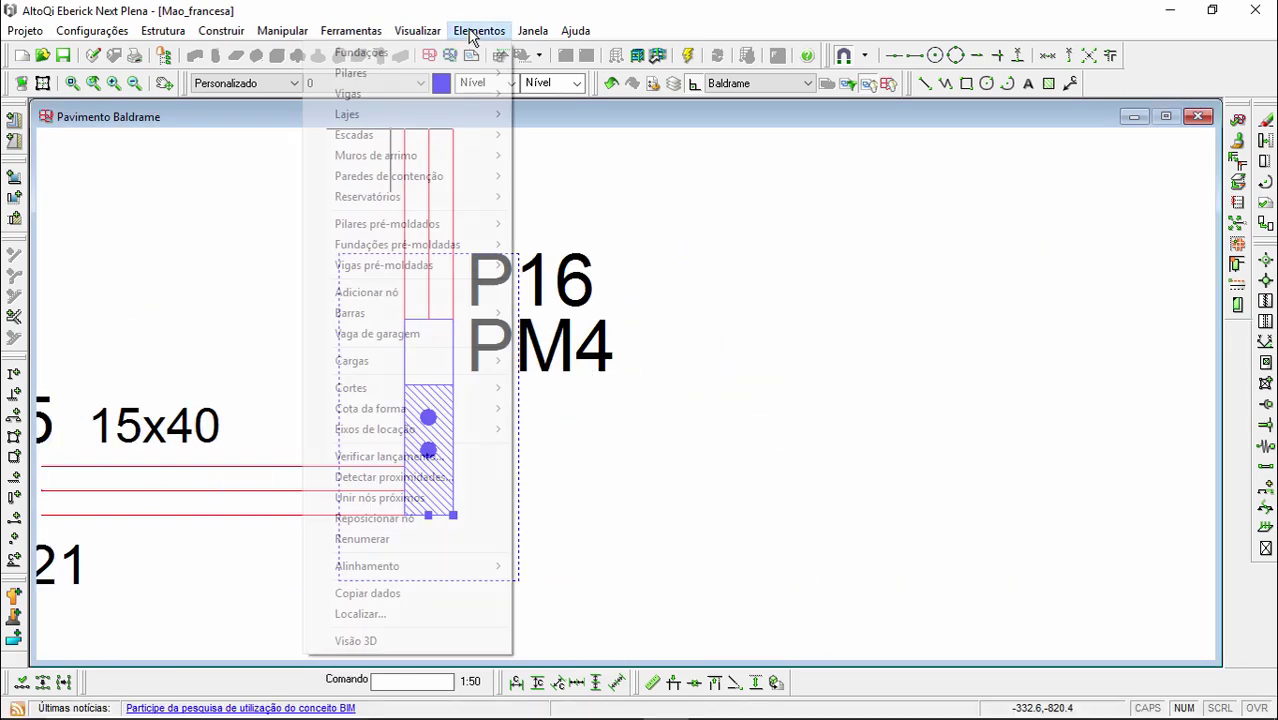
pyautogui.moveTo(430, 73)
pyautogui.click(200, 183)
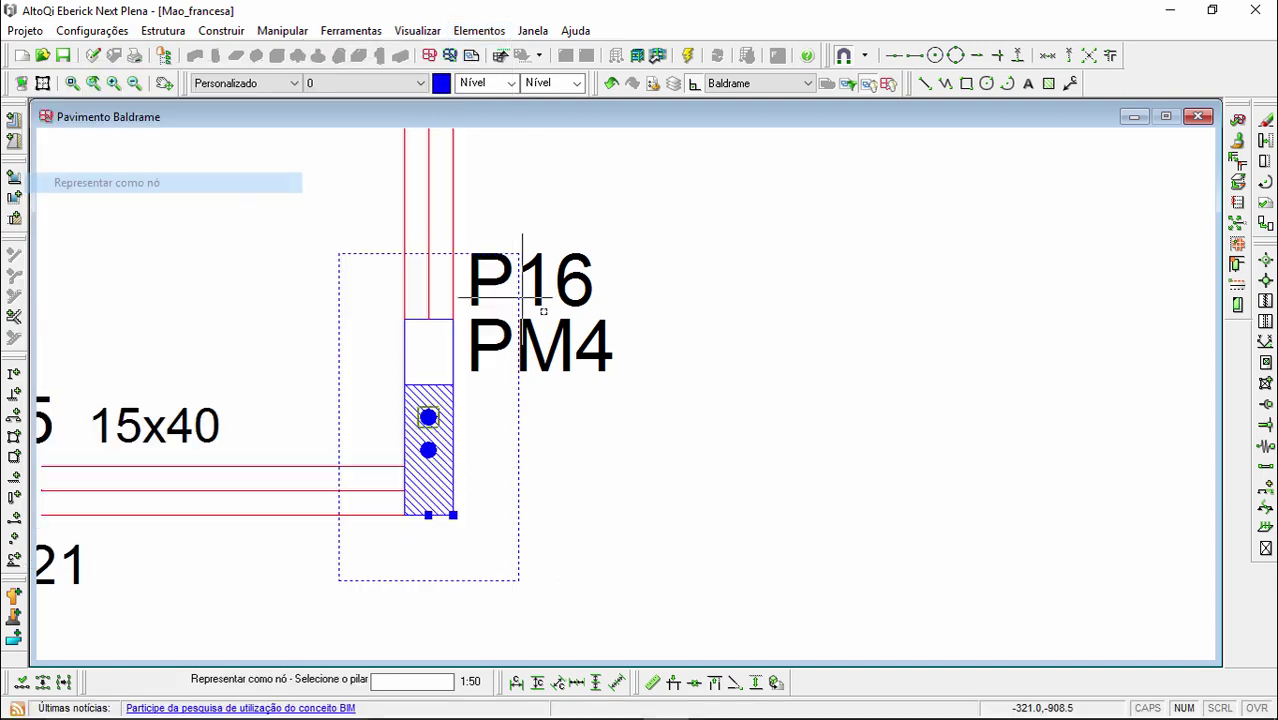
pyautogui.click(510, 352)
pyautogui.click(672, 438)
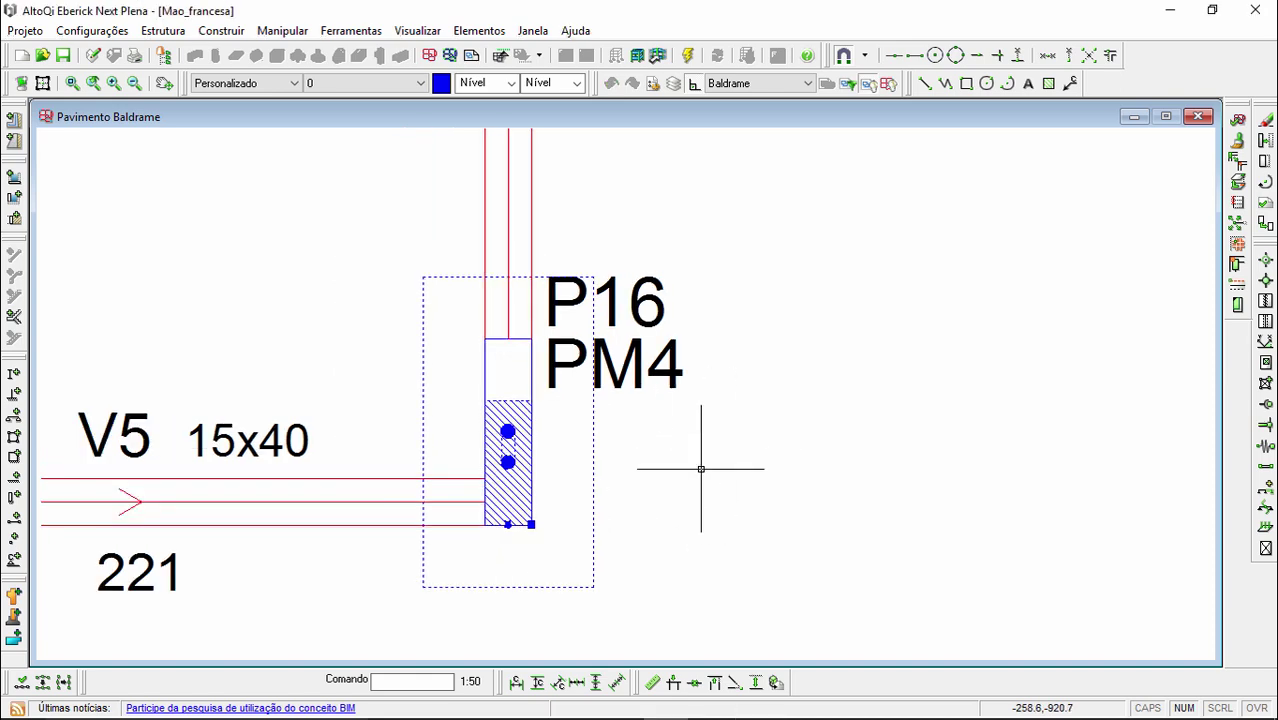
# Step: Go up to the Térreo floor plan and run only the linear static analysis of the structure
pyautogui.click(506, 60)
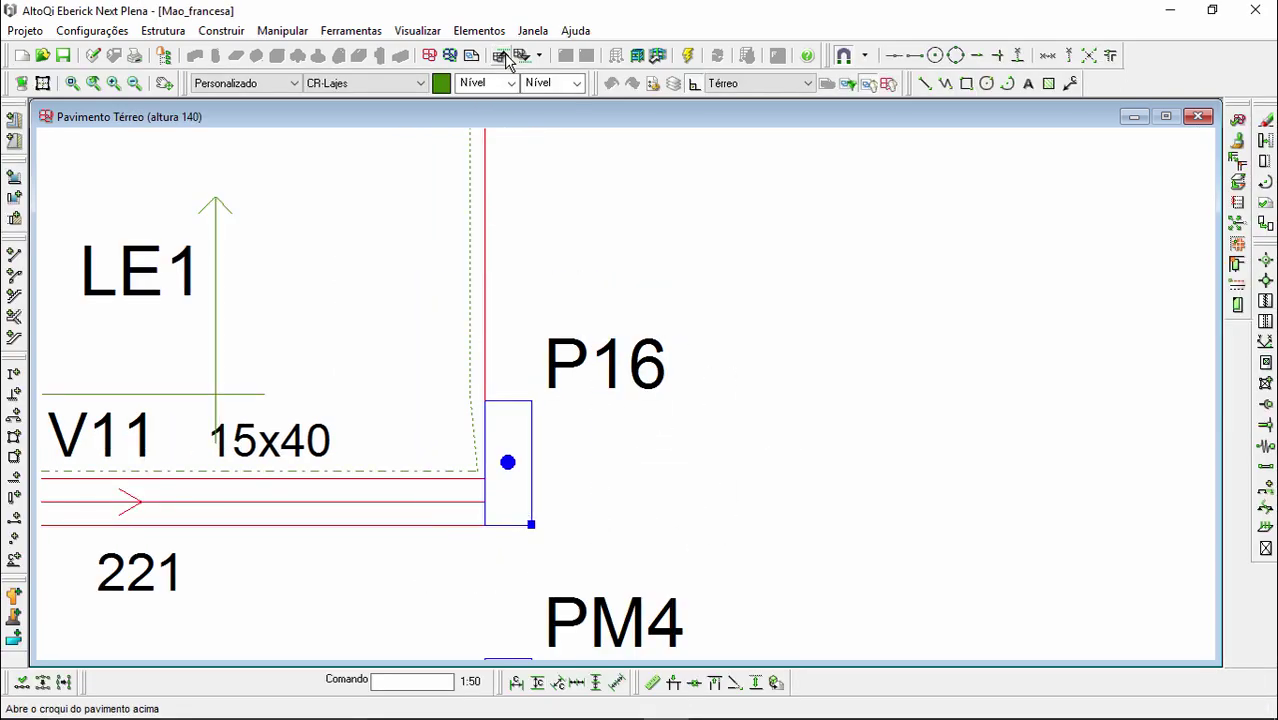
pyautogui.scroll(-5, 817, 425)
pyautogui.moveTo(505, 472); pyautogui.dragTo(566, 441, button='middle')
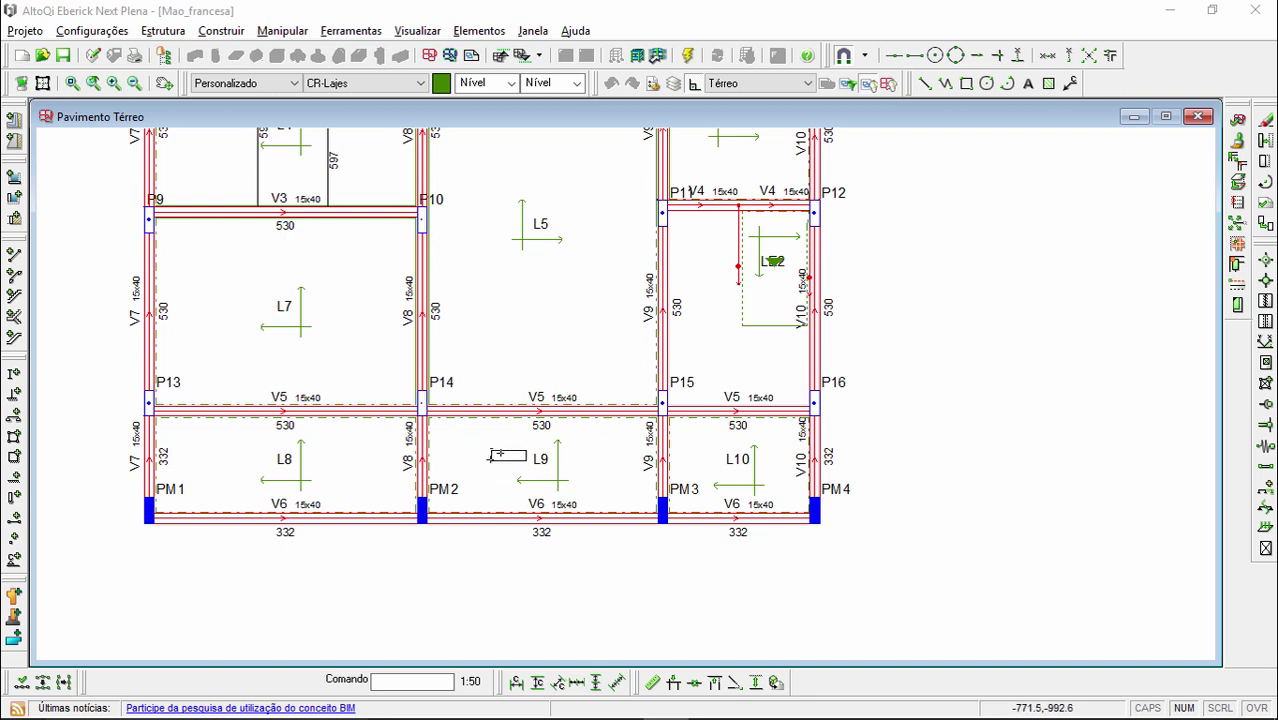
pyautogui.click(490, 458)
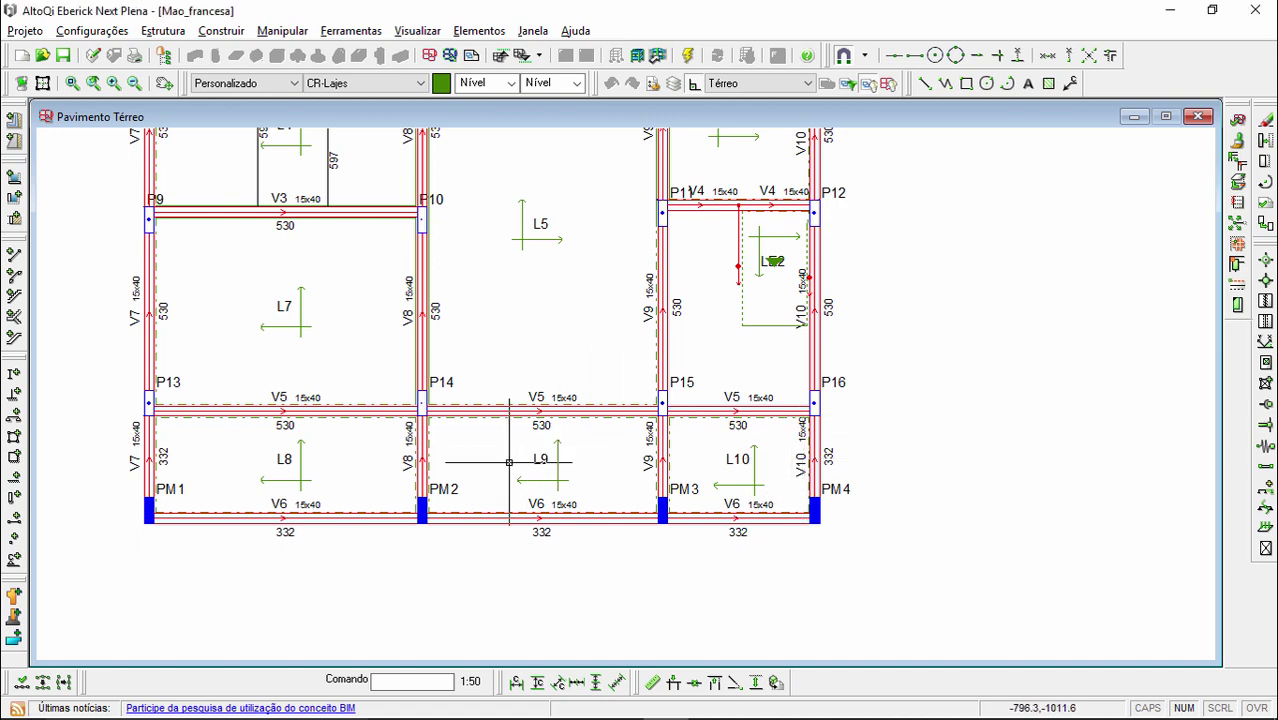
pyautogui.click(687, 55)
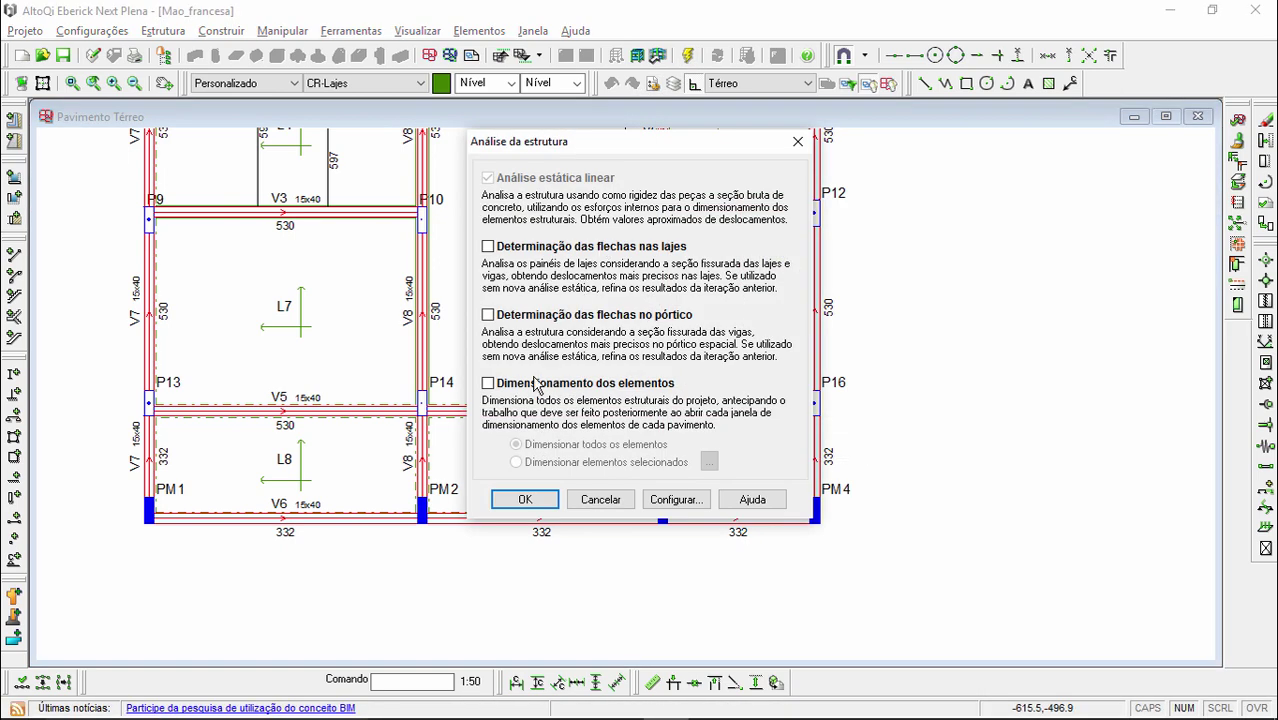
pyautogui.click(524, 493)
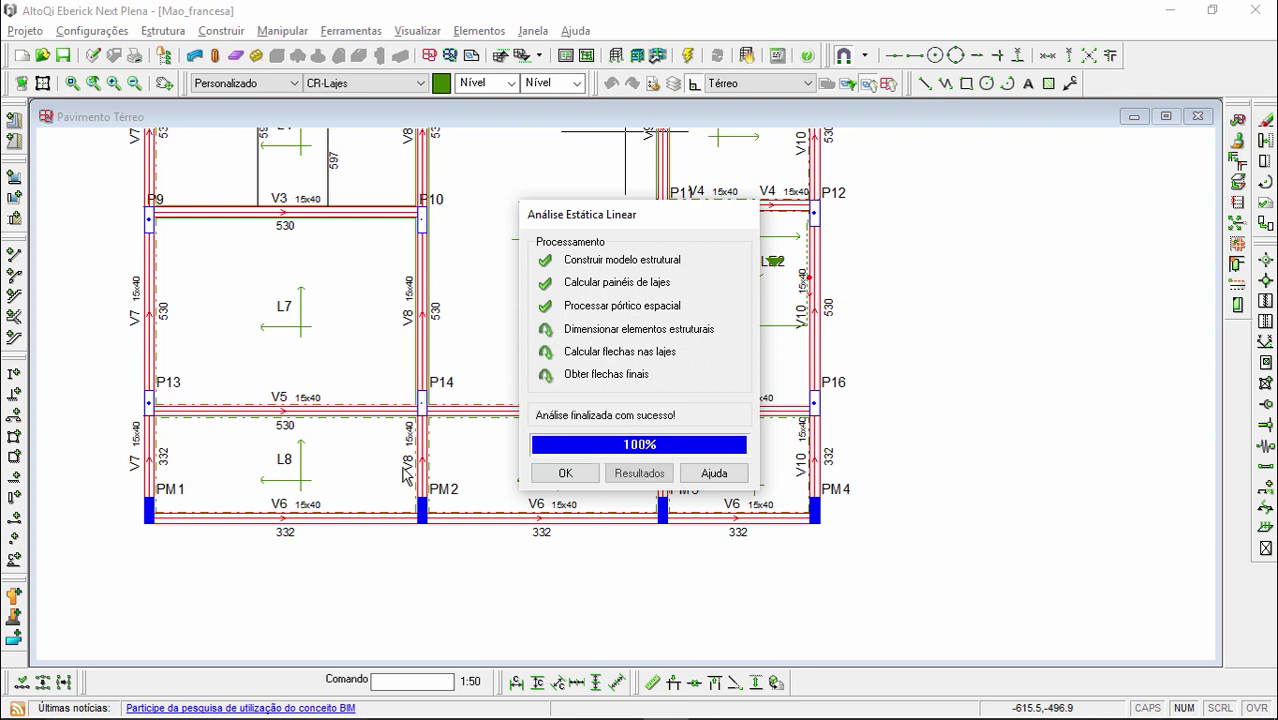
pyautogui.click(560, 473)
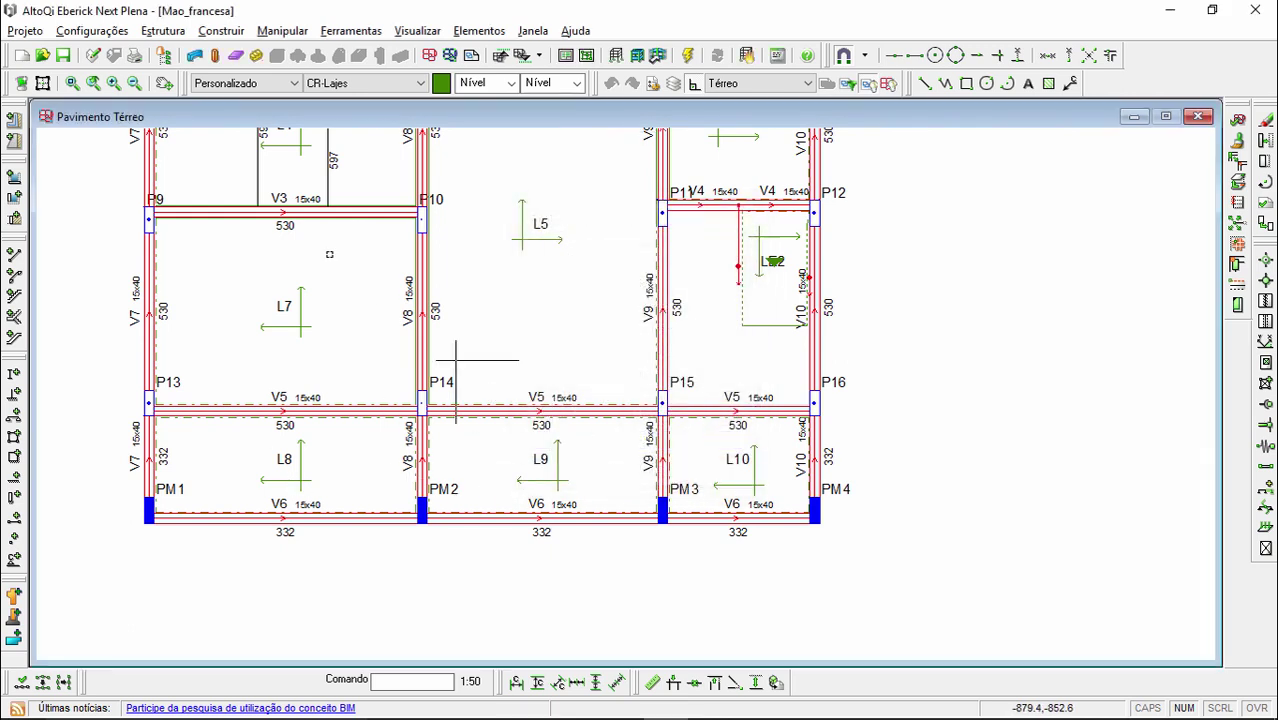
# Step: Open the slab reactions diagram of the Térreo floor and examine the Peso próprio (G1) reactions around slabs L8, L9 and L10
pyautogui.click(238, 56)
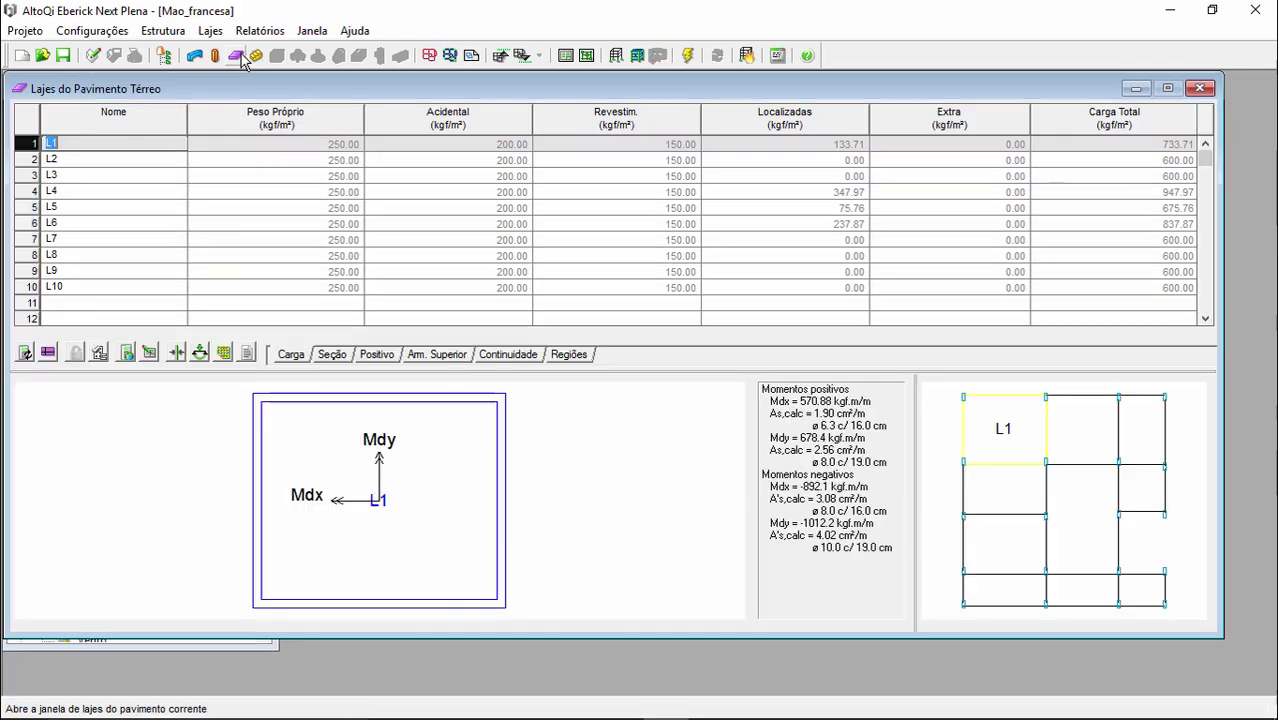
pyautogui.click(176, 354)
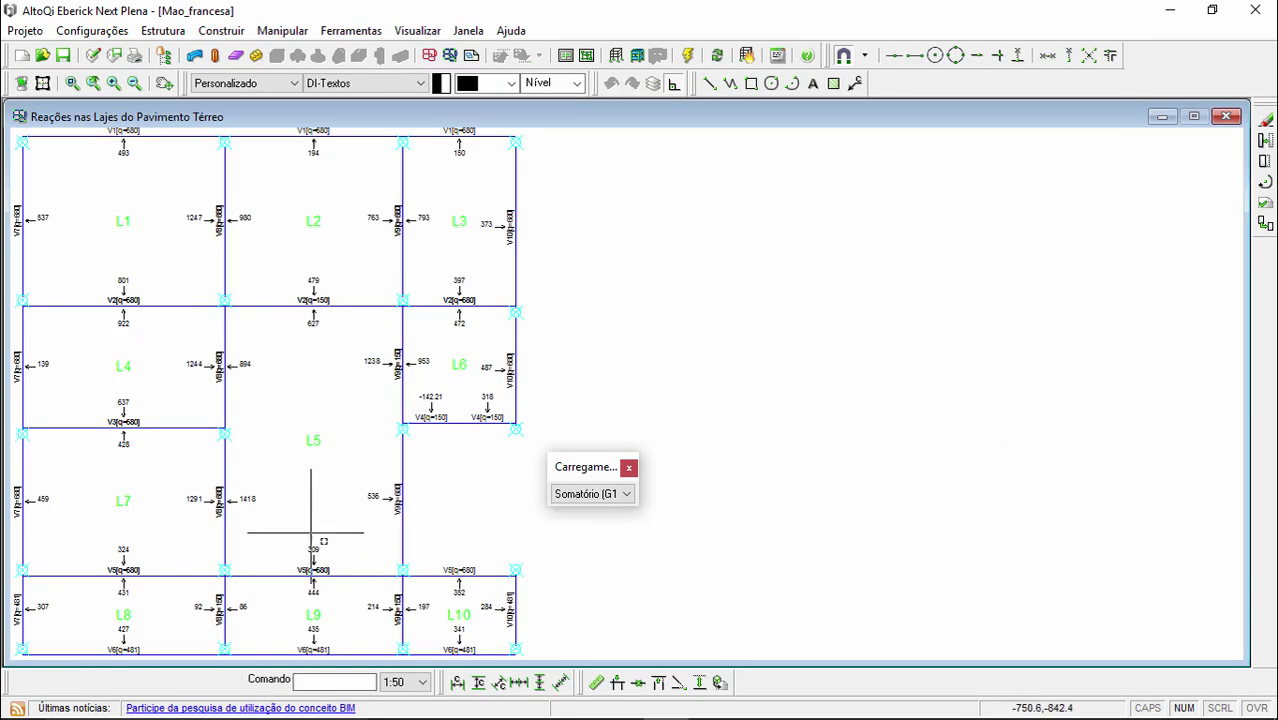
pyautogui.moveTo(337, 526); pyautogui.dragTo(459, 401, button='middle')
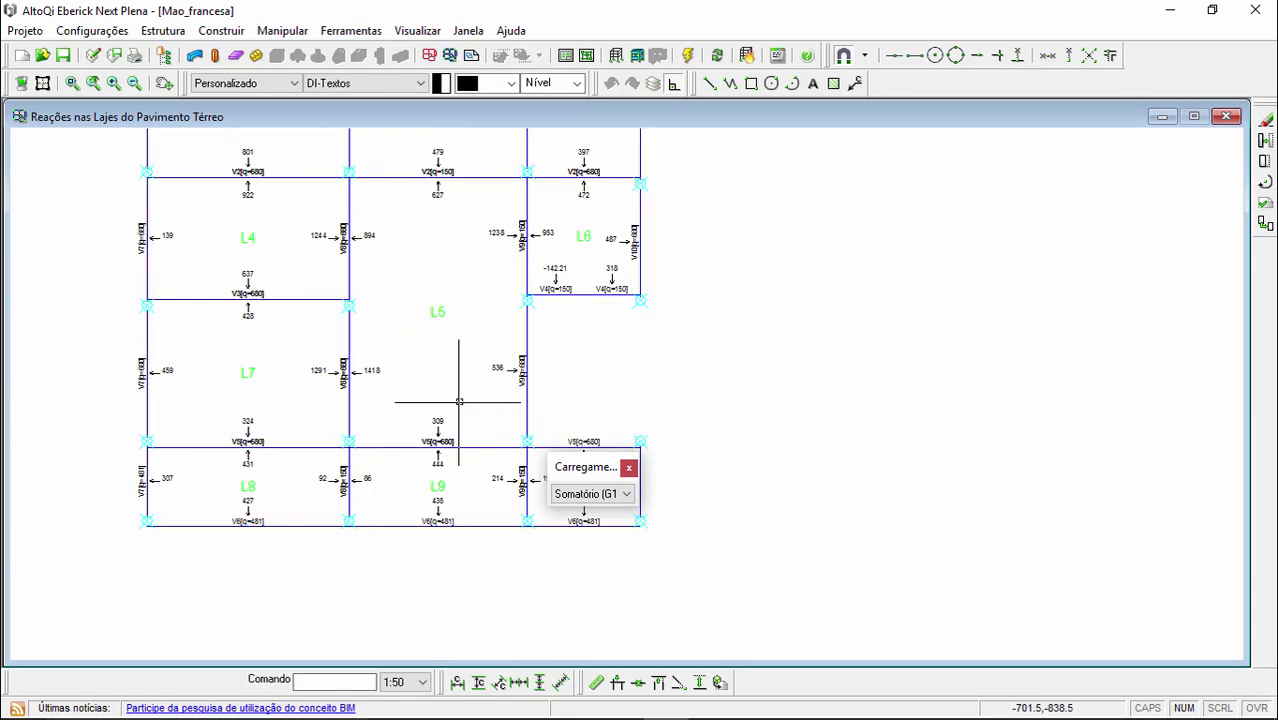
pyautogui.scroll(2, 343, 470)
pyautogui.moveTo(243, 485); pyautogui.dragTo(419, 490, button='middle')
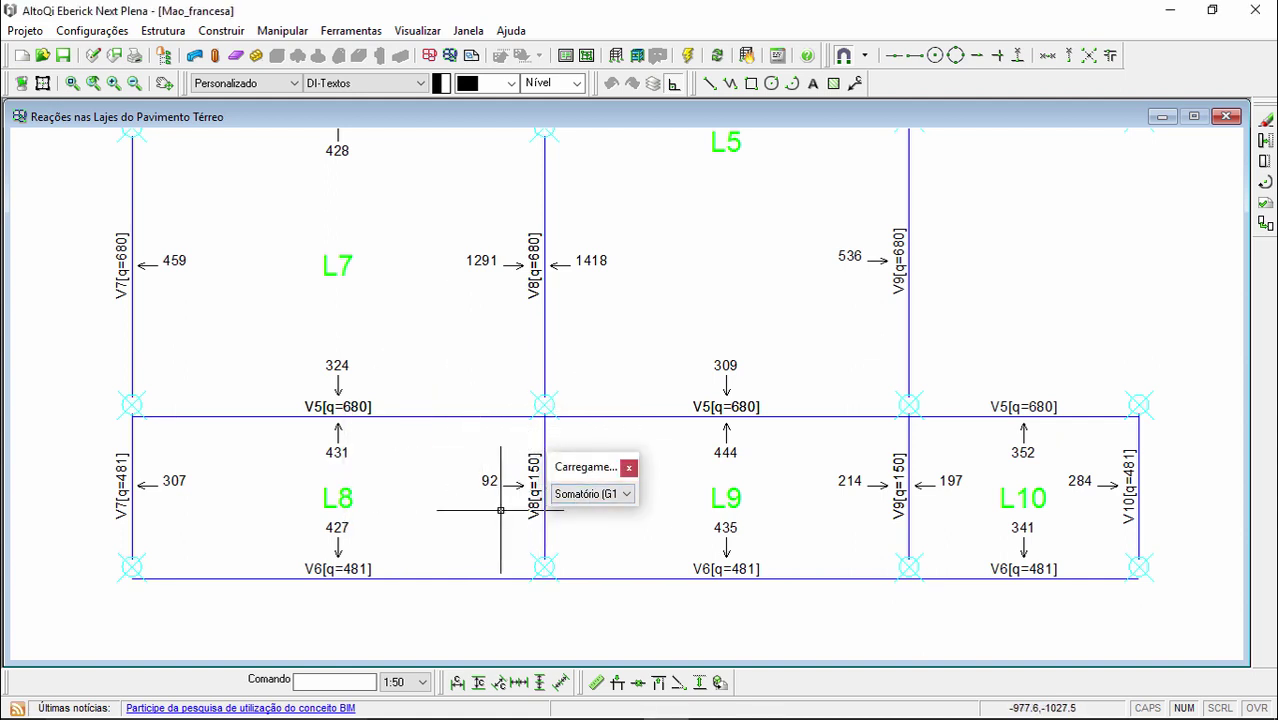
pyautogui.click(592, 494)
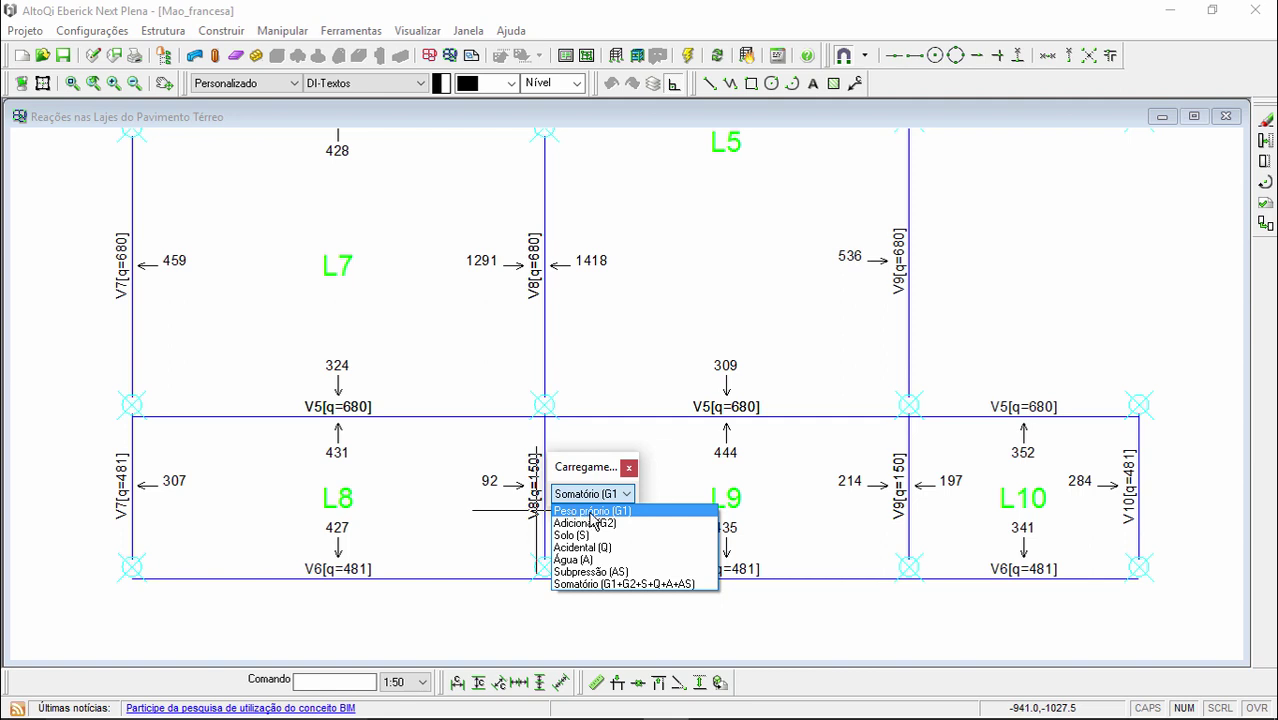
pyautogui.click(603, 512)
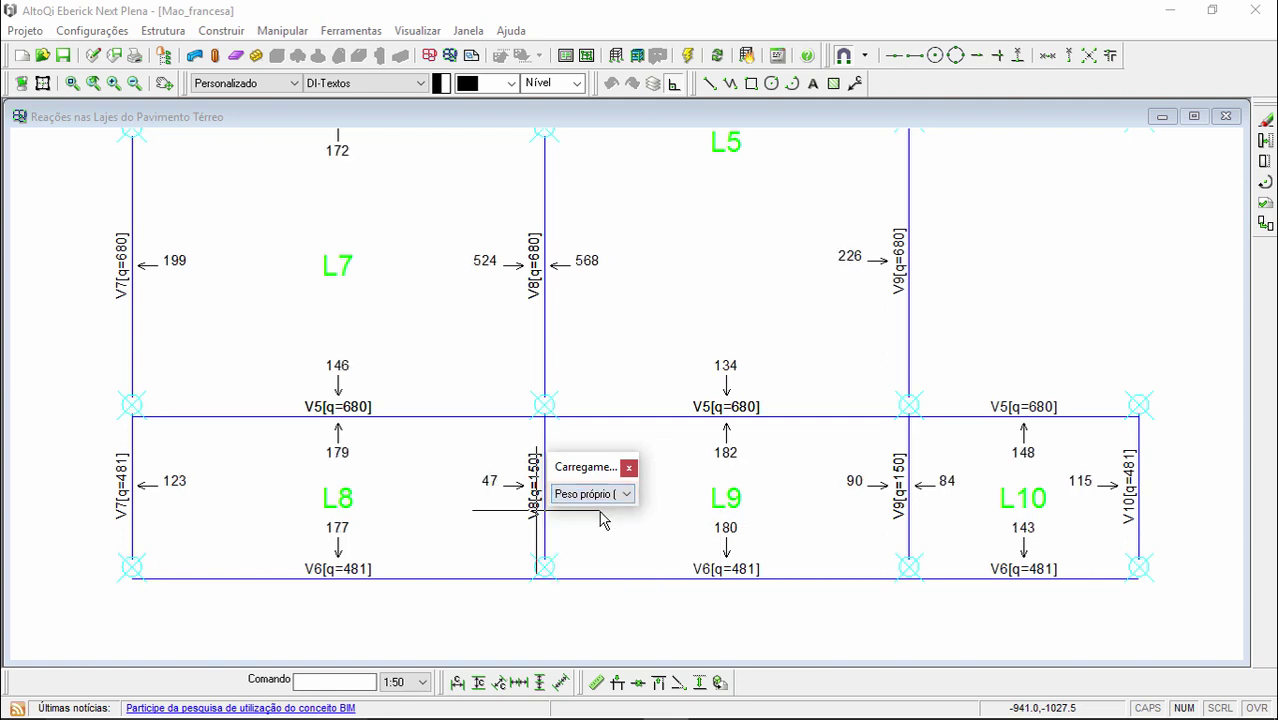
pyautogui.click(412, 468)
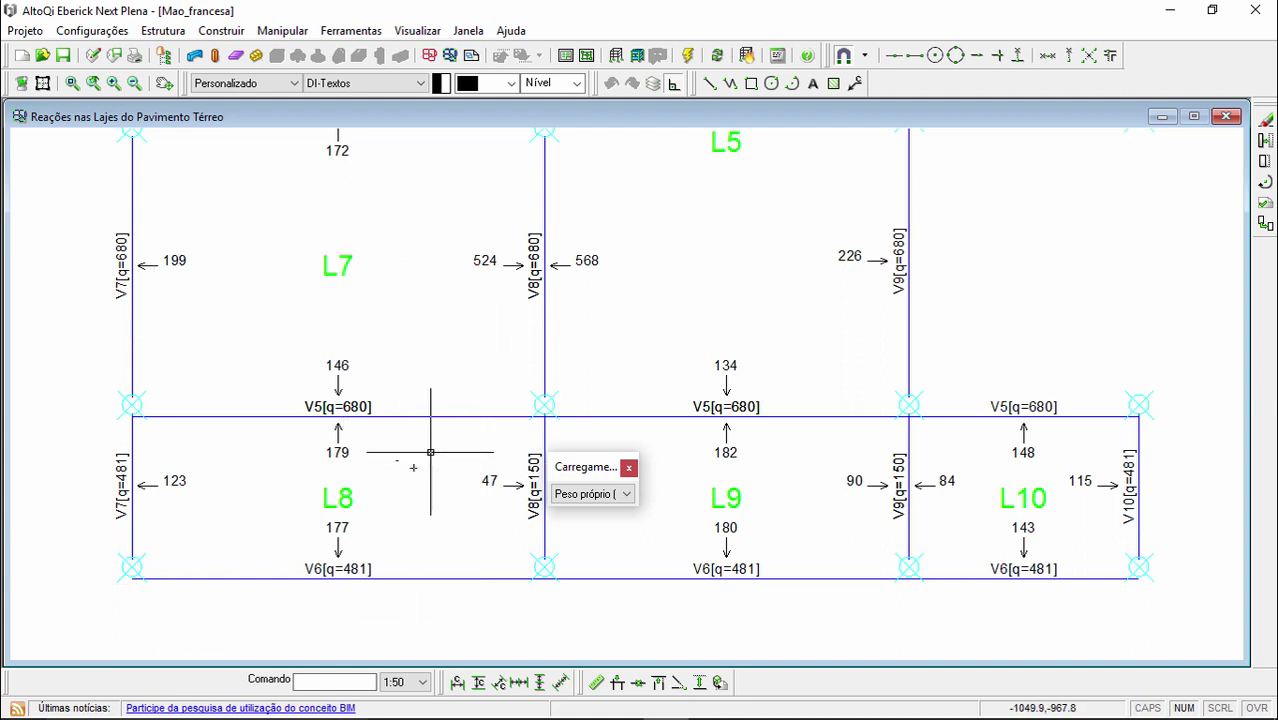
pyautogui.click(557, 476)
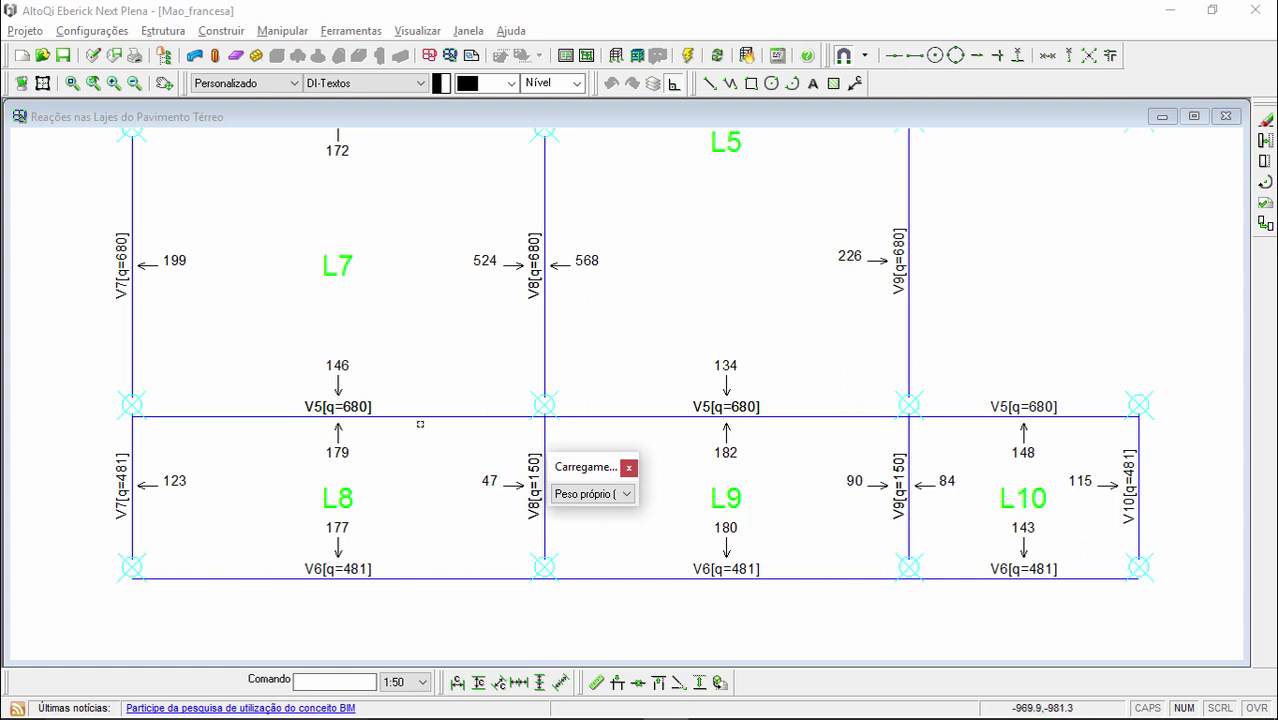
# Step: Examine the slab reactions for the Adicional (G2) and Acidental (Q) loads, and return to the Térreo floor plan
pyautogui.click(596, 496)
pyautogui.click(596, 522)
pyautogui.click(593, 496)
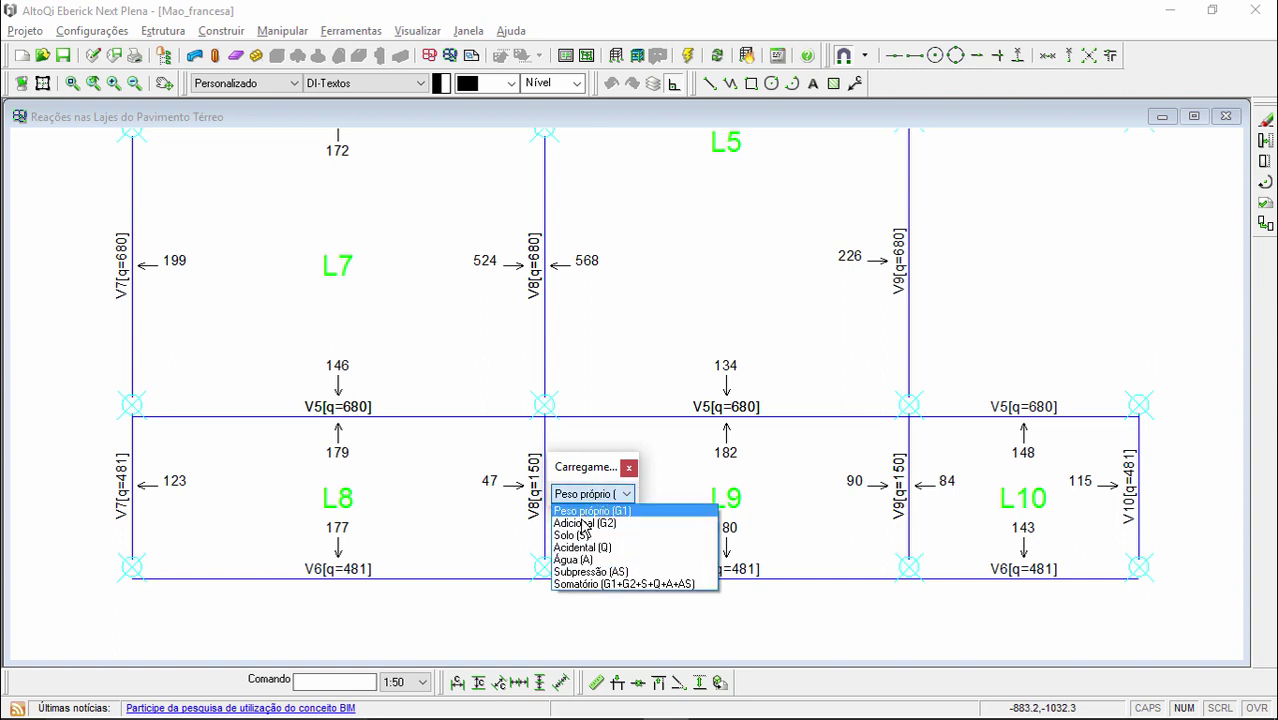
pyautogui.click(580, 523)
pyautogui.click(596, 496)
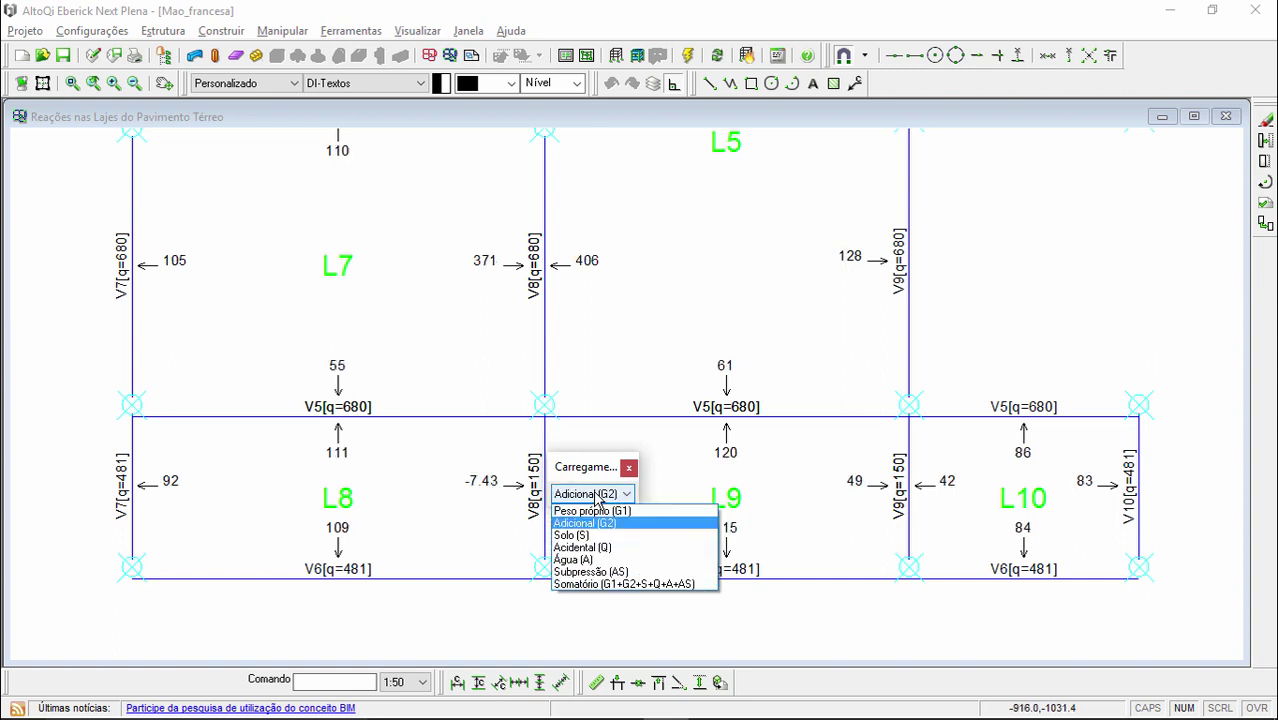
pyautogui.click(590, 548)
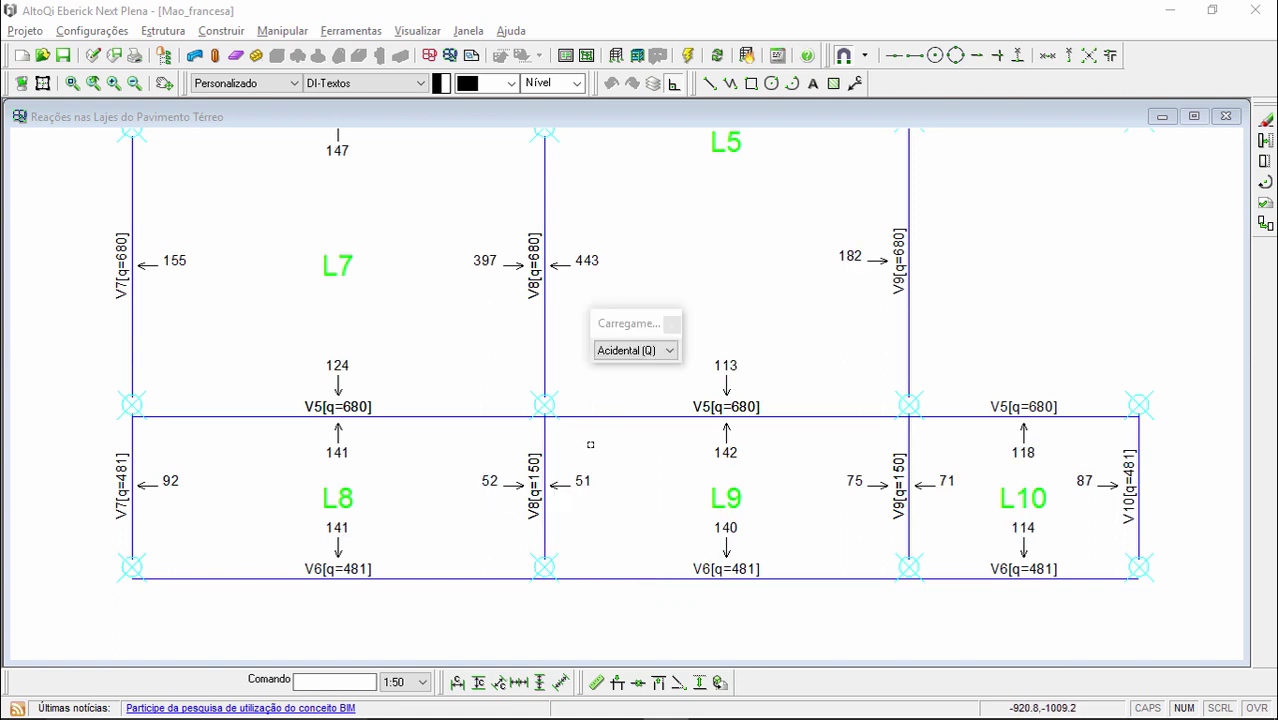
pyautogui.click(671, 323)
pyautogui.click(1227, 117)
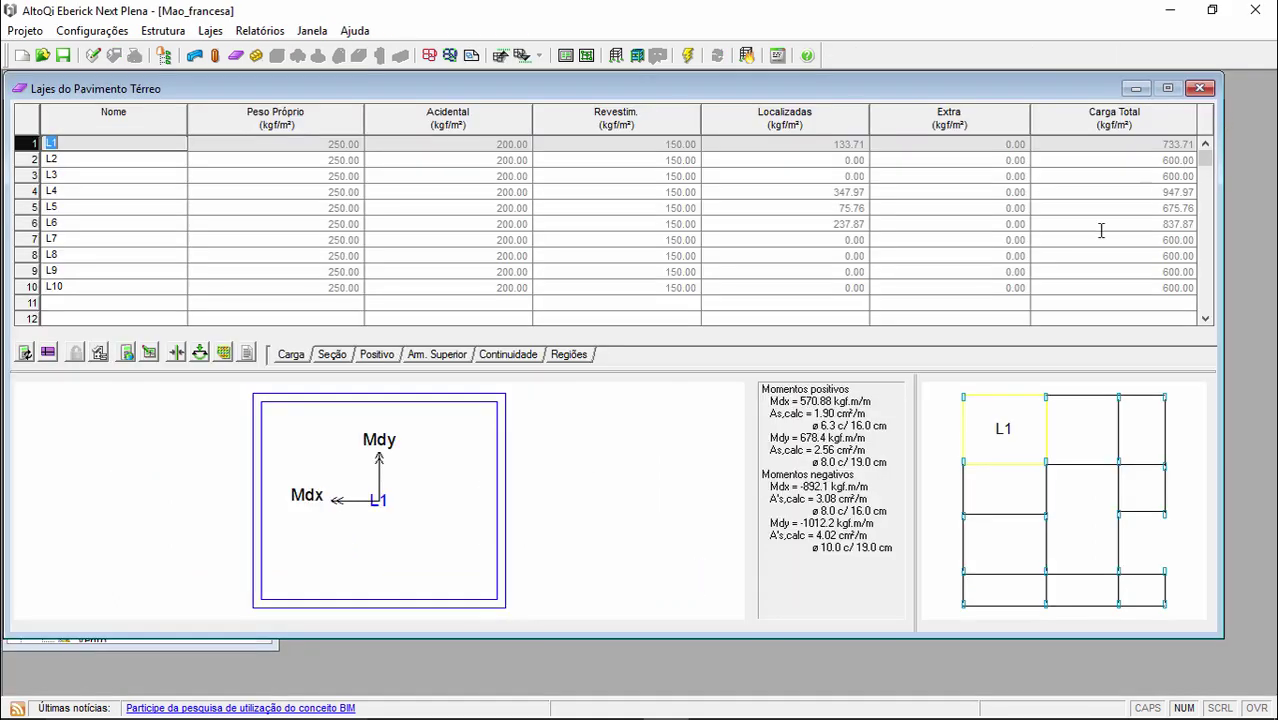
pyautogui.click(1200, 89)
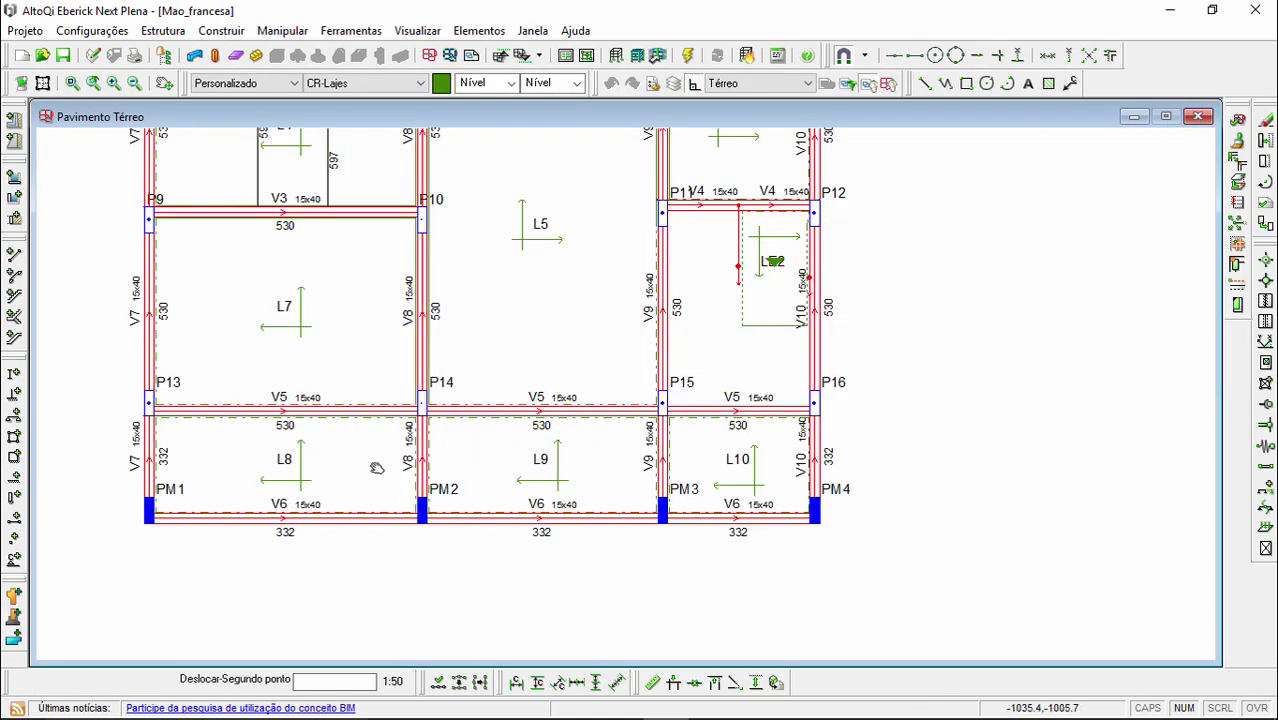
# Step: Delete the cantilevered slabs L8, L9 and L10 from the Térreo floor
pyautogui.click(296, 444)
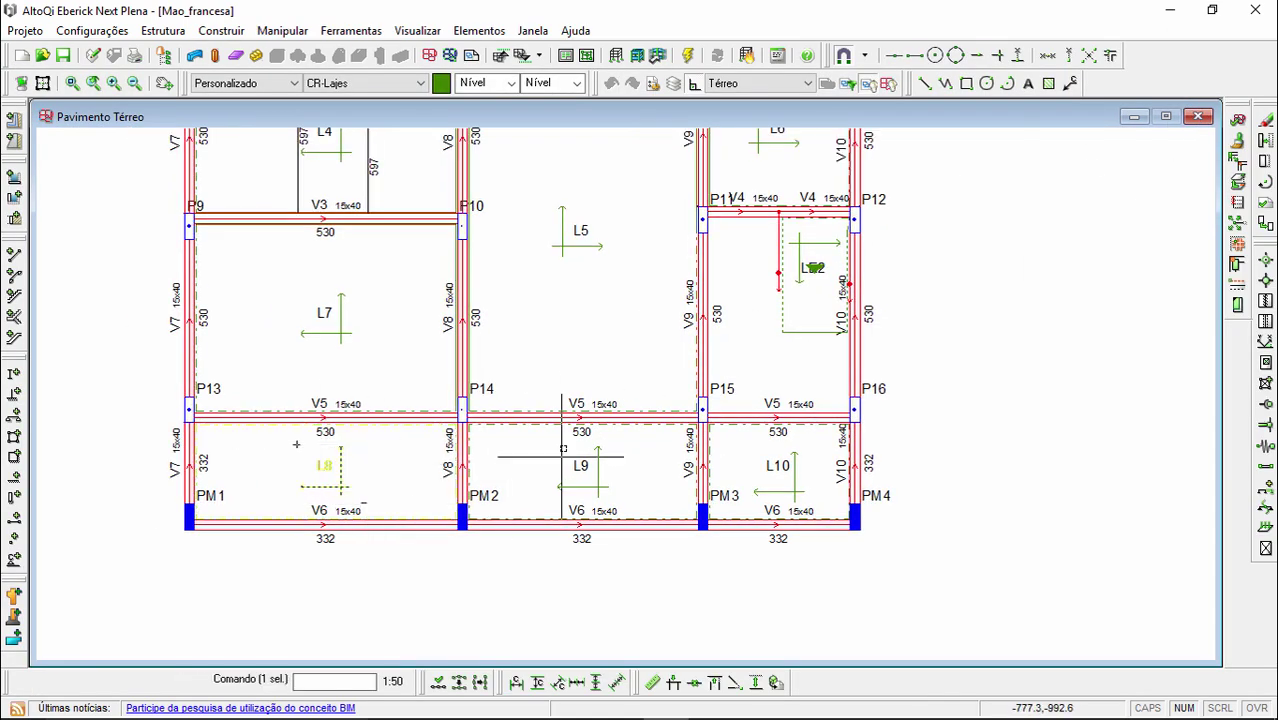
pyautogui.click(553, 440)
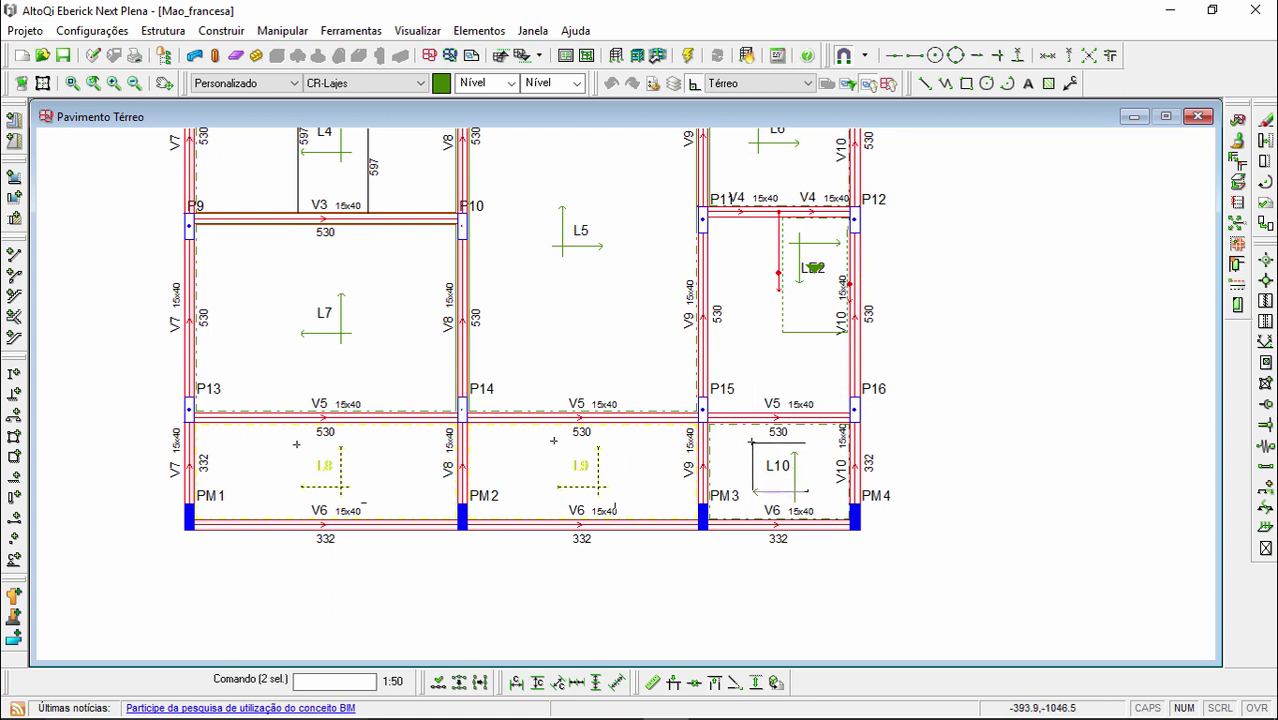
pyautogui.click(751, 441)
pyautogui.press('Delete')
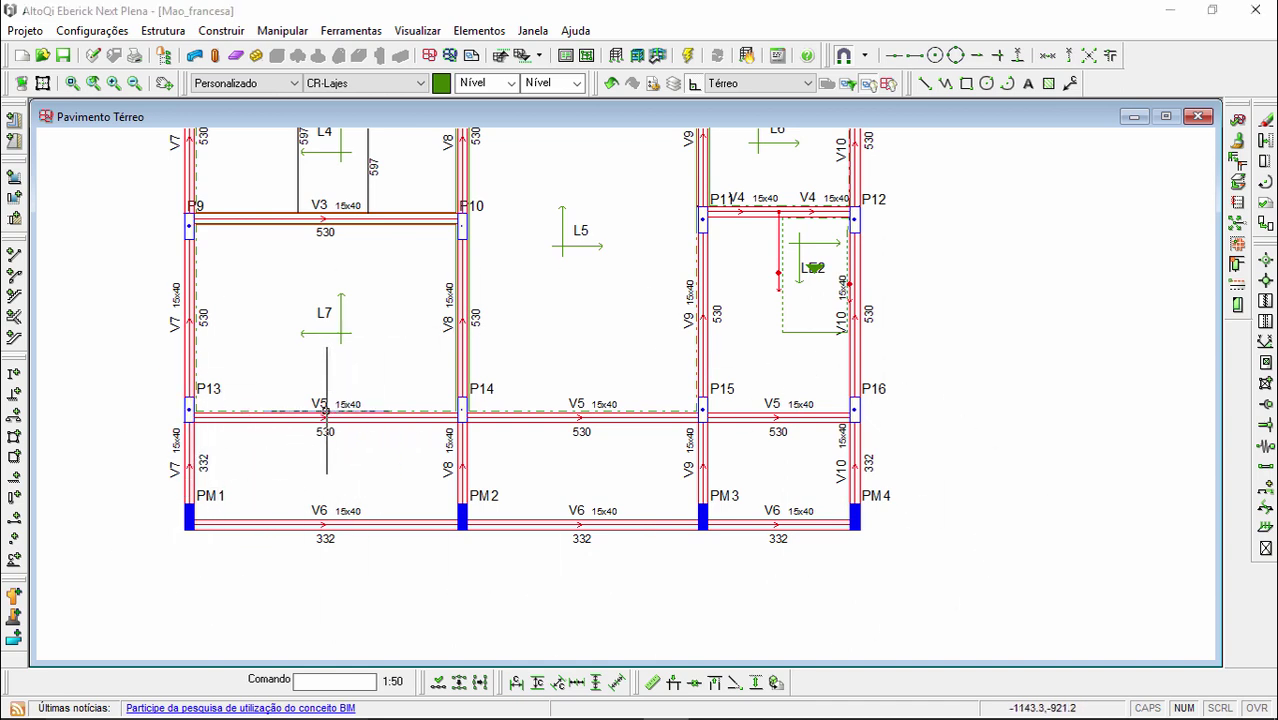
# Step: Add extra loads of 290 kgf/m Adicional and 141 kgf/m Acidental to the V5 beam span between P13 and P14
pyautogui.doubleClick(330, 420)
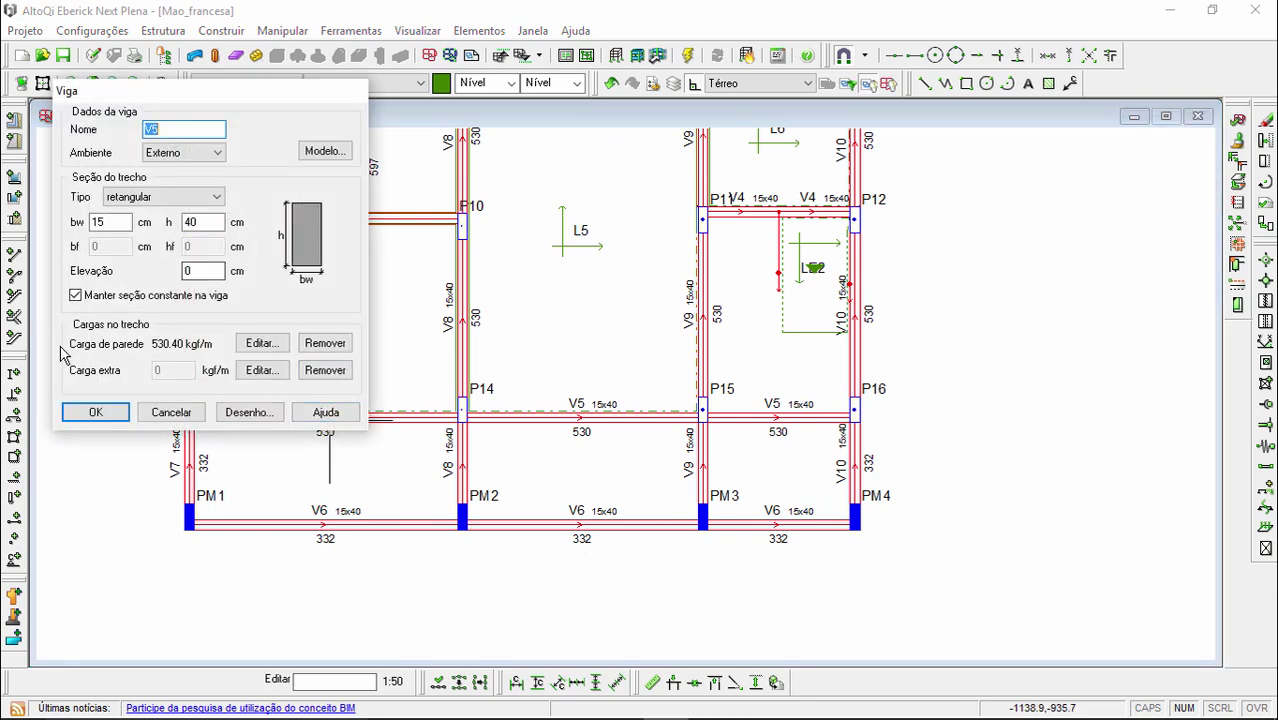
pyautogui.click(259, 371)
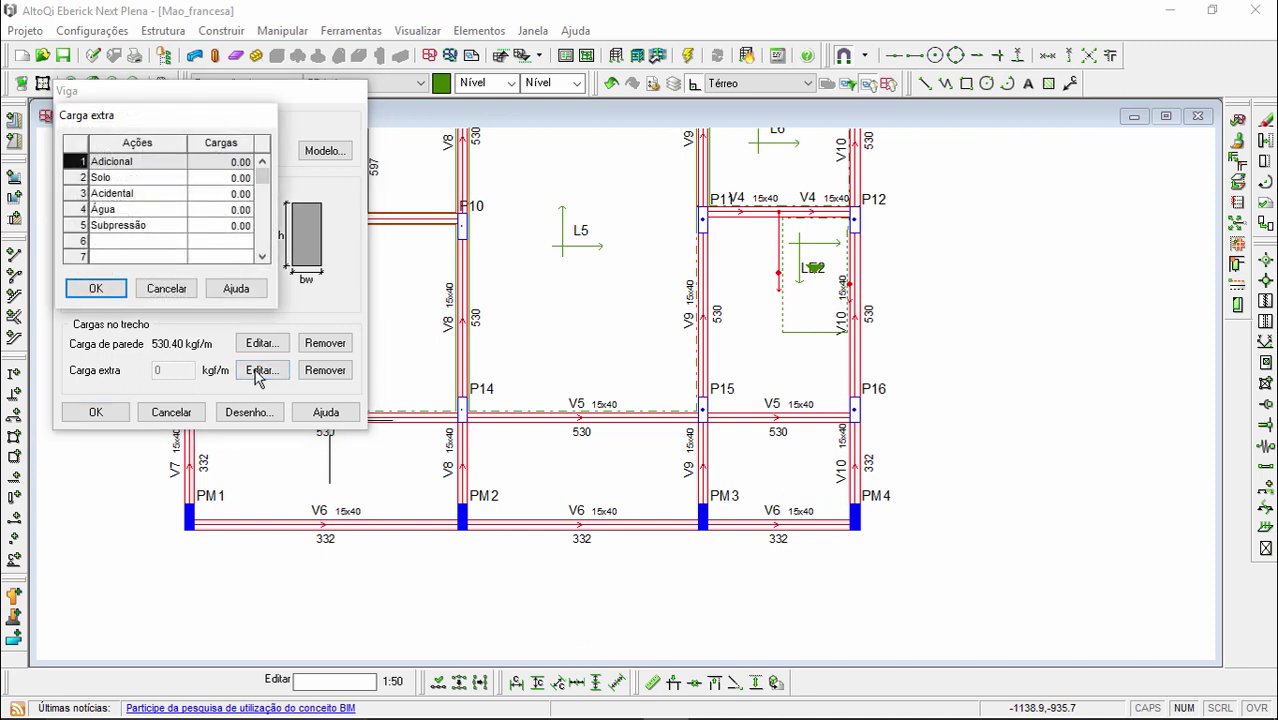
pyautogui.click(219, 160)
pyautogui.click(204, 195)
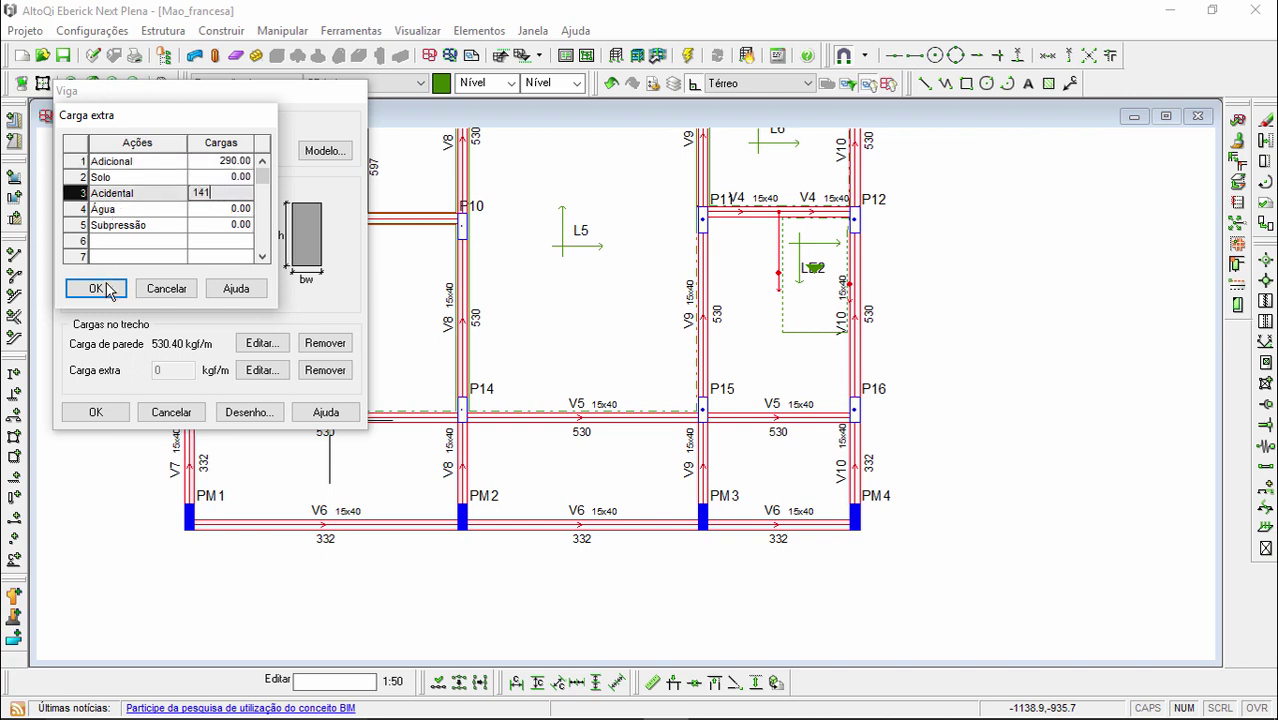
pyautogui.click(95, 288)
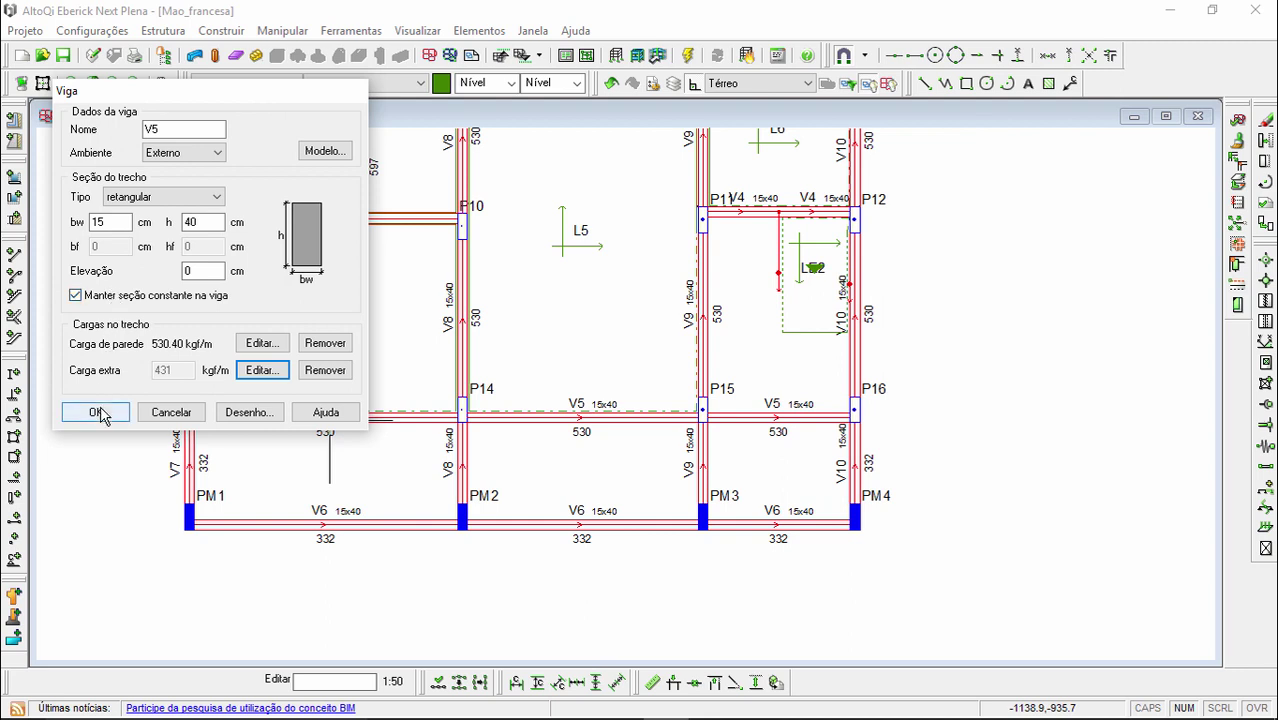
pyautogui.click(96, 411)
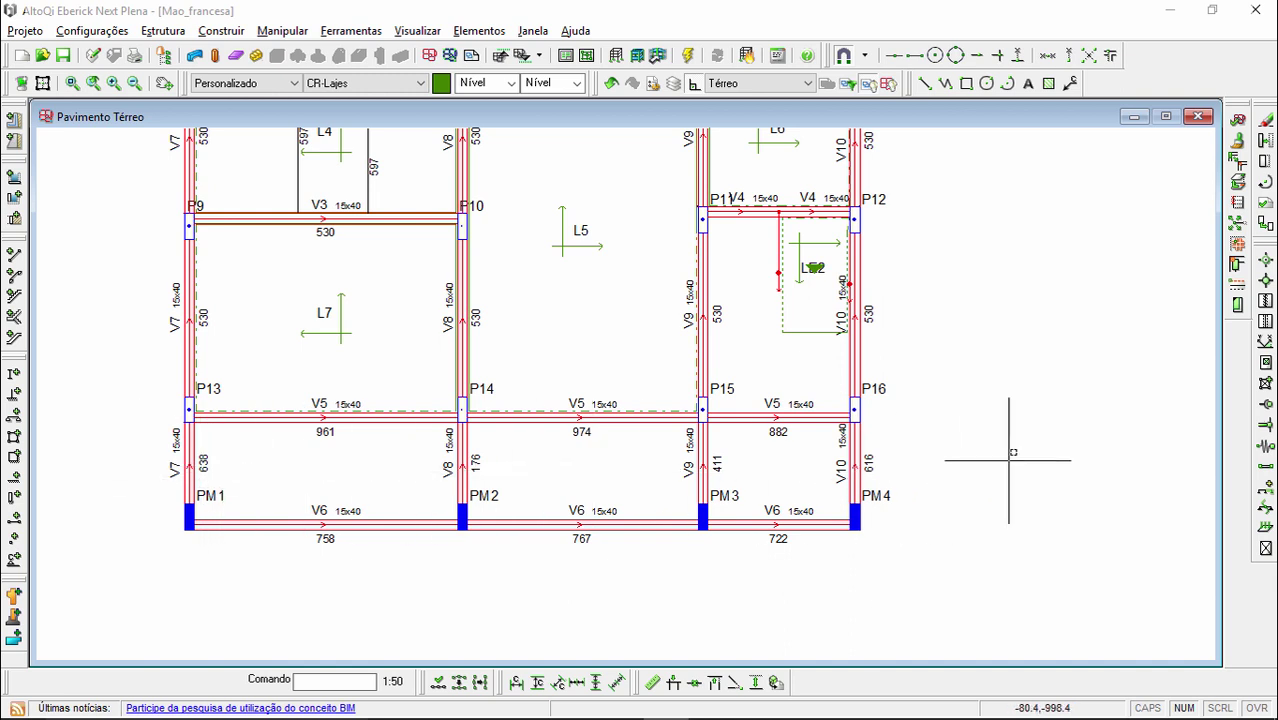
# Step: Check the Adicional and Acidental extra loads assigned to the V8 beam span between P14 and PM2
pyautogui.doubleClick(462, 470)
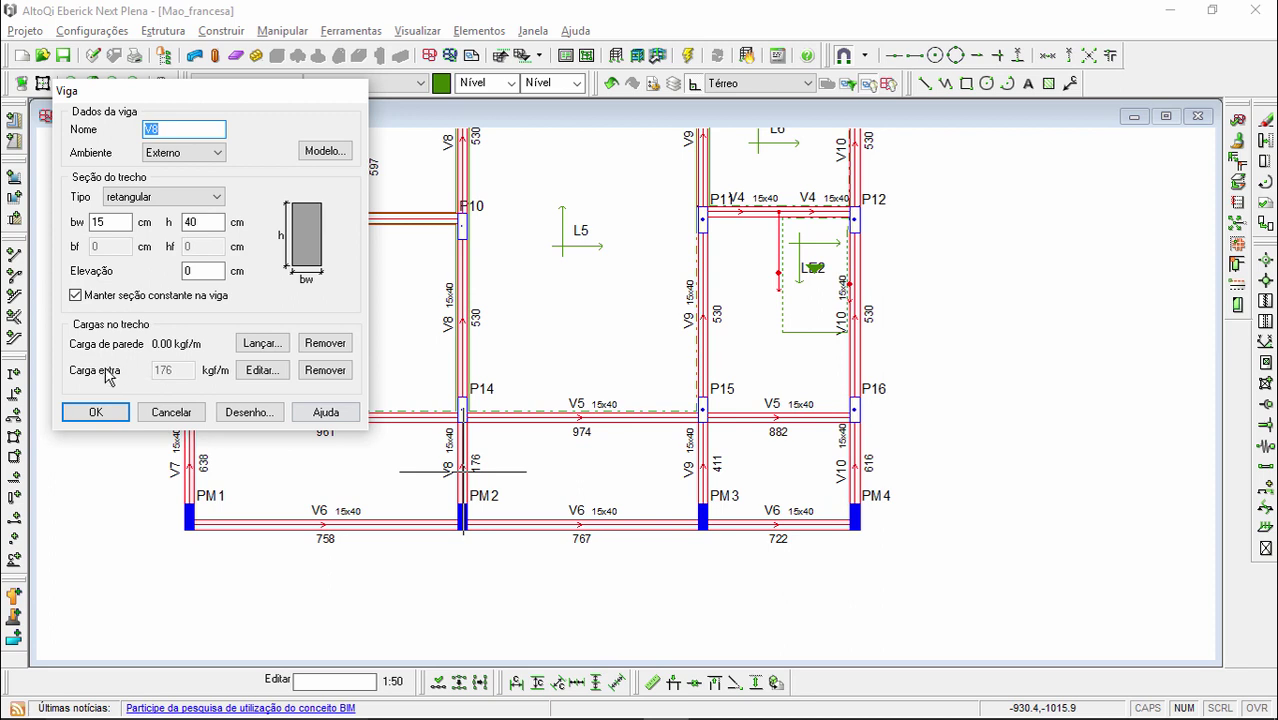
pyautogui.click(256, 371)
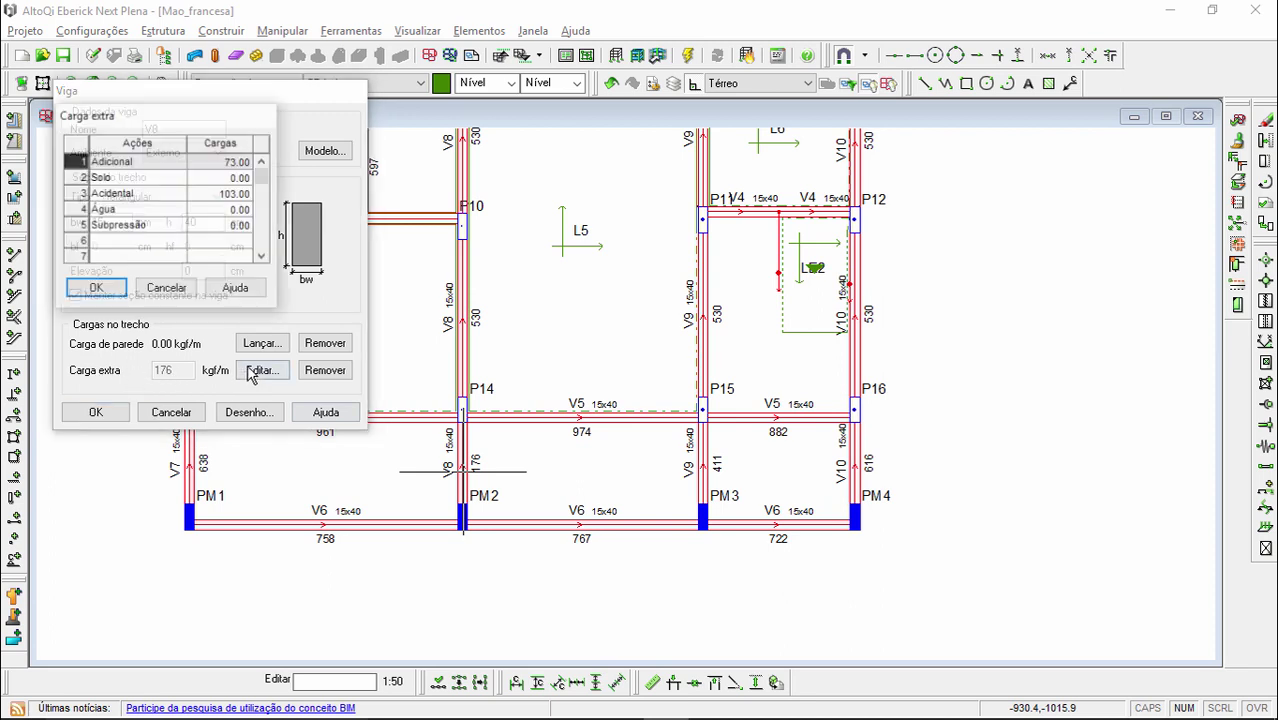
pyautogui.click(95, 286)
pyautogui.click(95, 412)
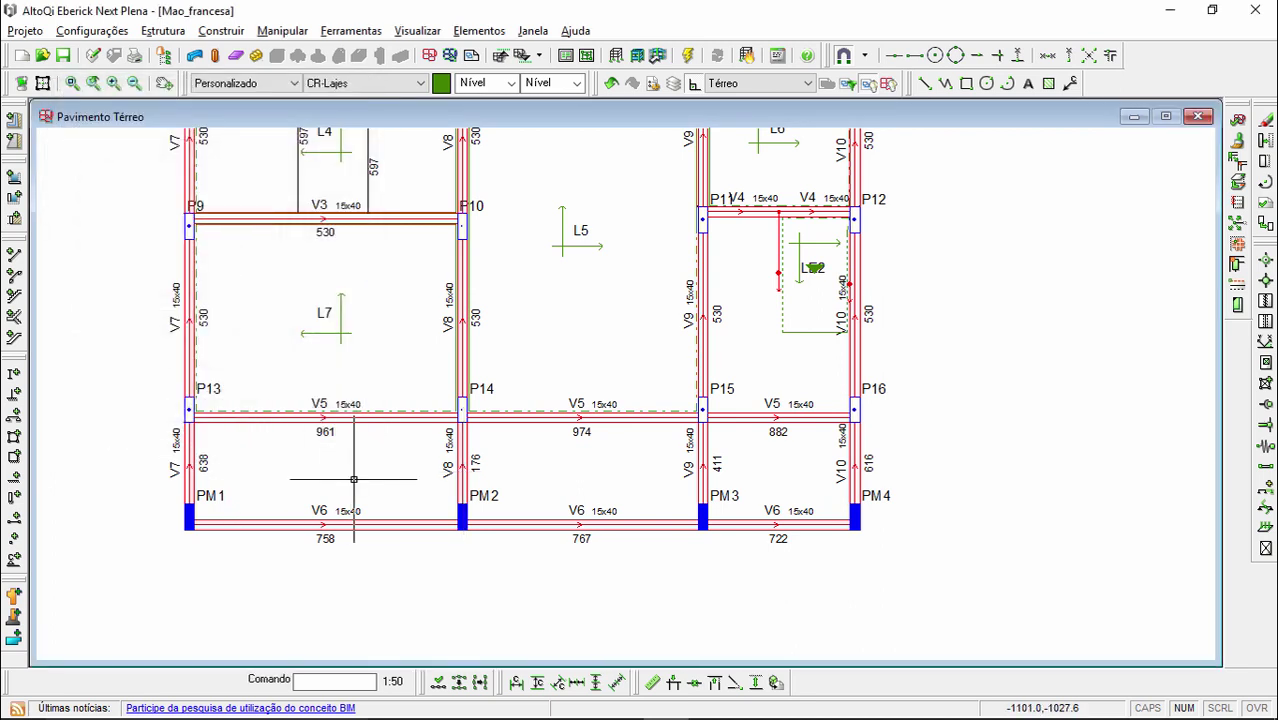
# Step: Run only the linear static analysis of the structure again and close the processing window
pyautogui.click(688, 55)
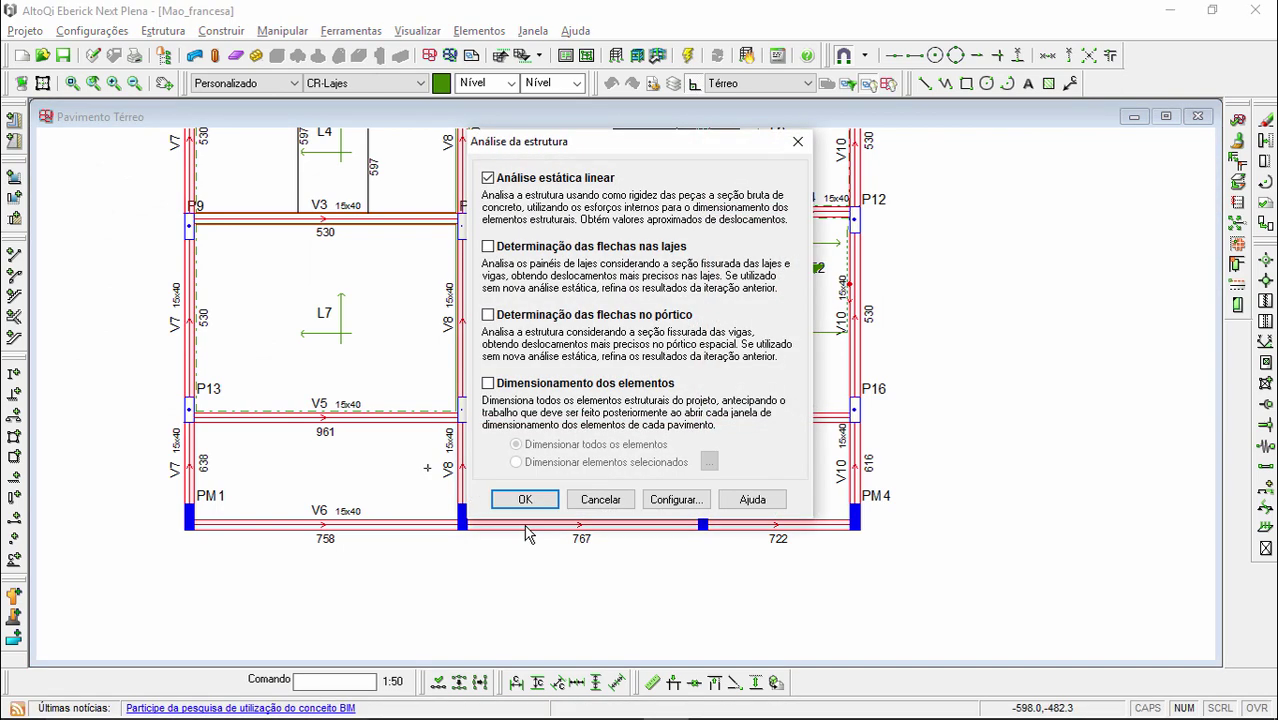
pyautogui.click(527, 499)
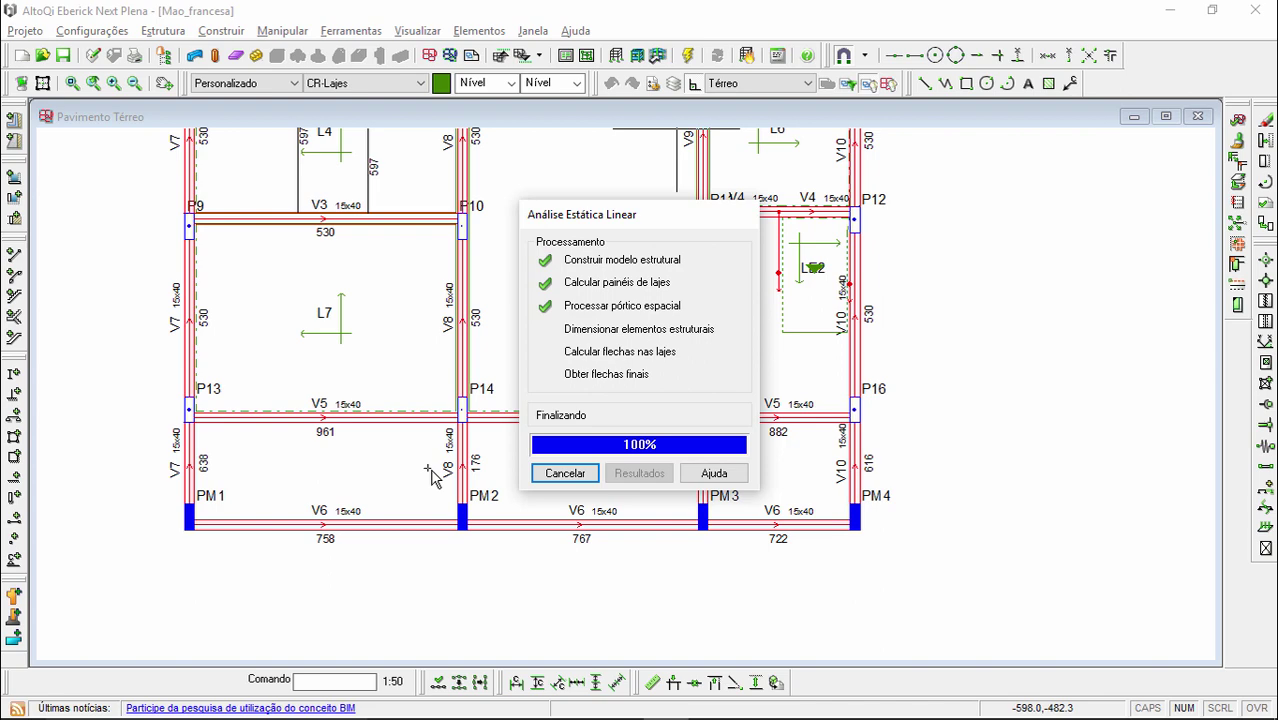
pyautogui.click(566, 473)
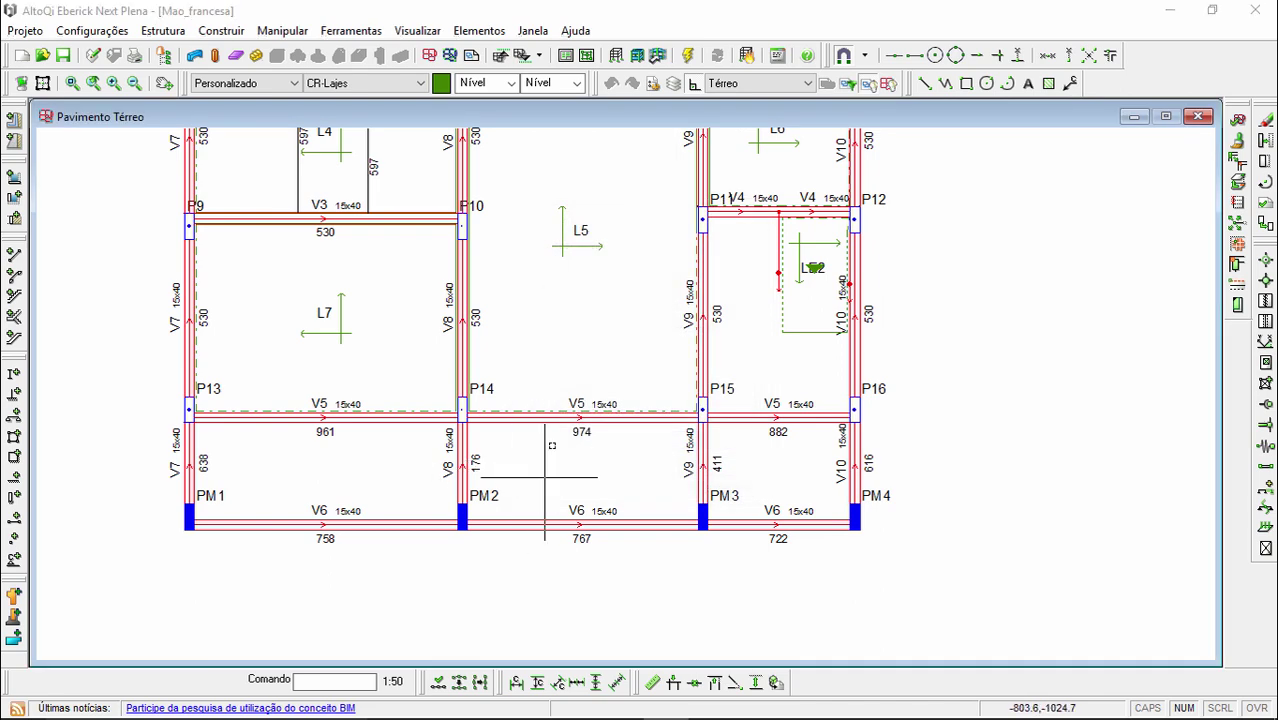
# Step: Open the space frame's axial force diagram and examine the values on the Térreo beam spans leading to the inclined columns
pyautogui.click(616, 55)
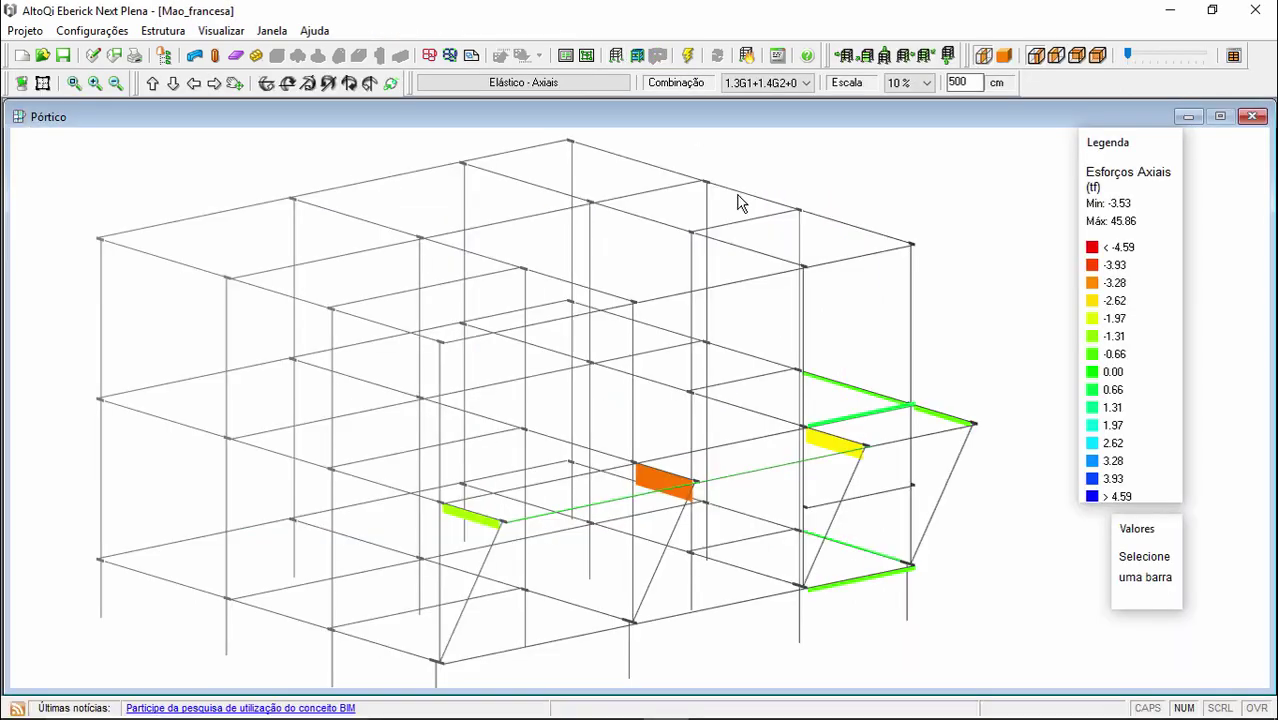
pyautogui.click(670, 482)
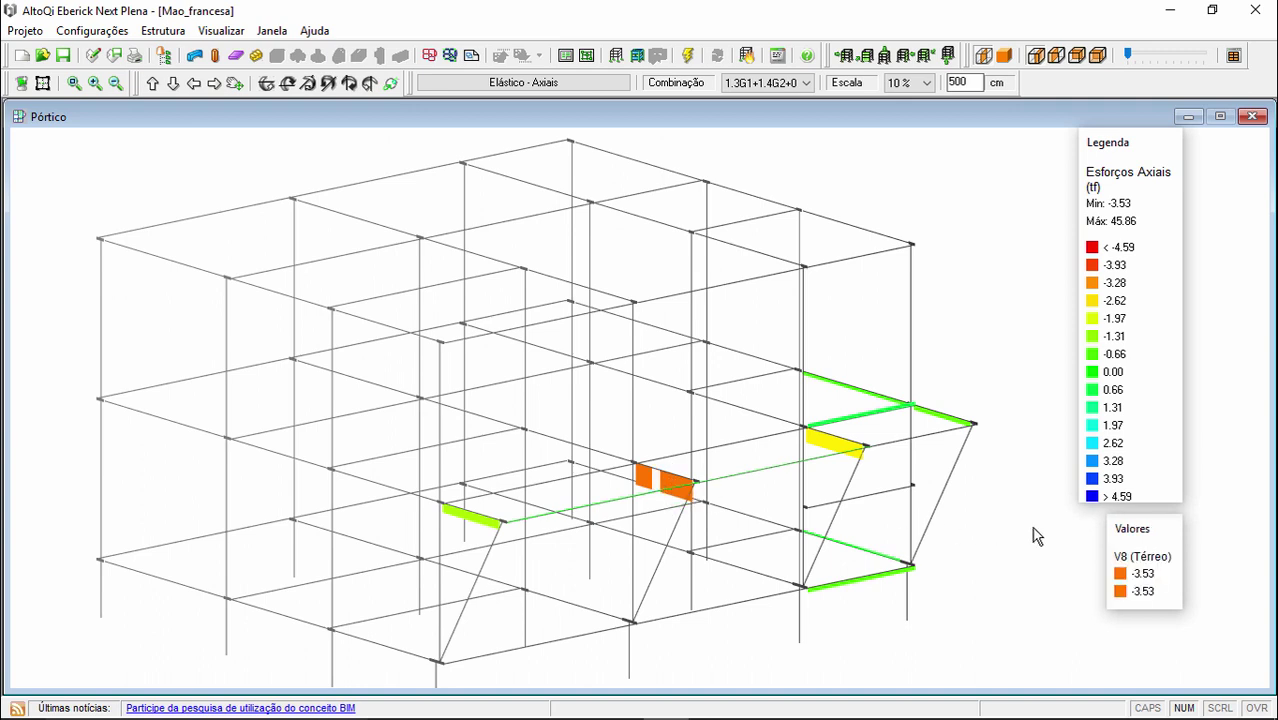
pyautogui.moveTo(1145, 540); pyautogui.dragTo(750, 515)
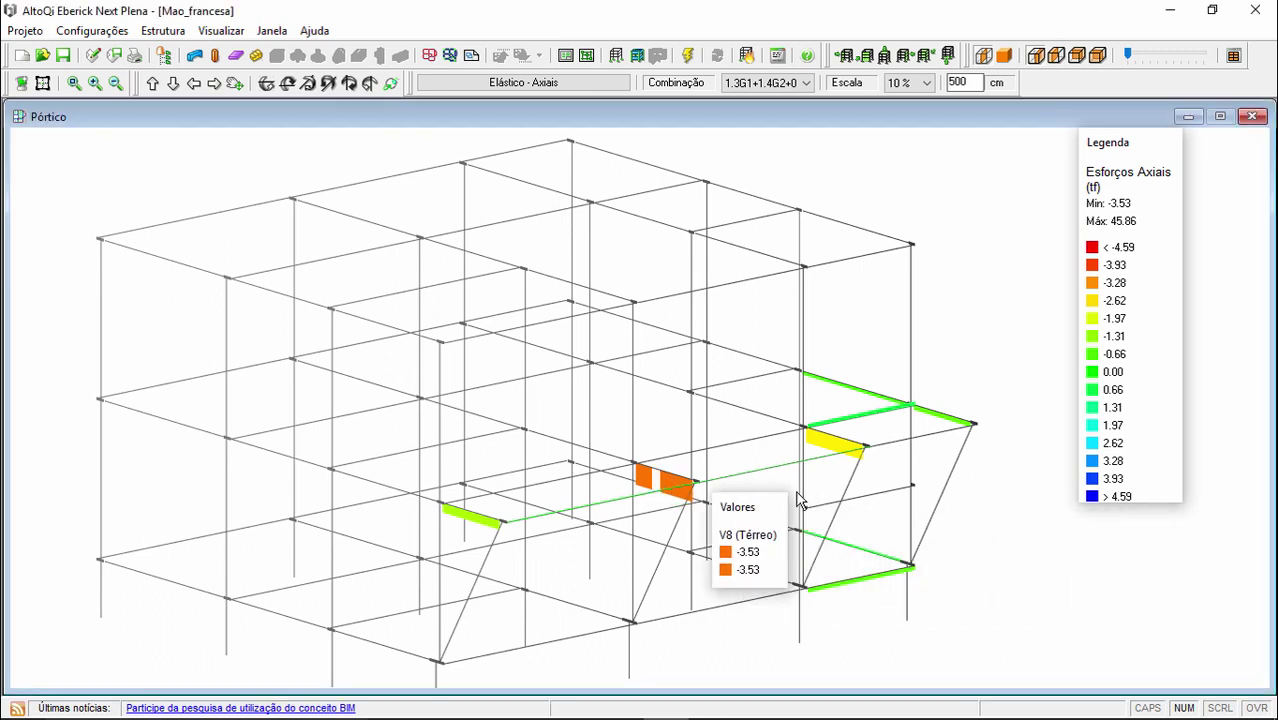
pyautogui.click(835, 452)
pyautogui.click(925, 418)
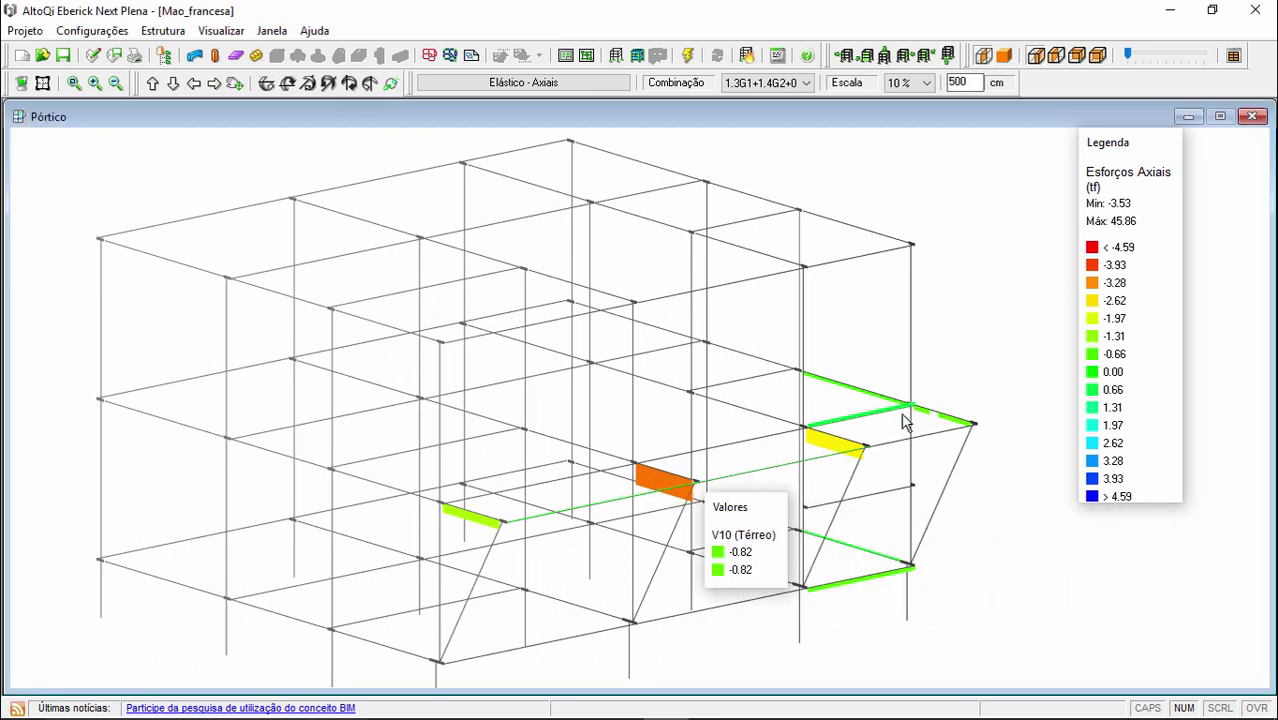
pyautogui.click(482, 520)
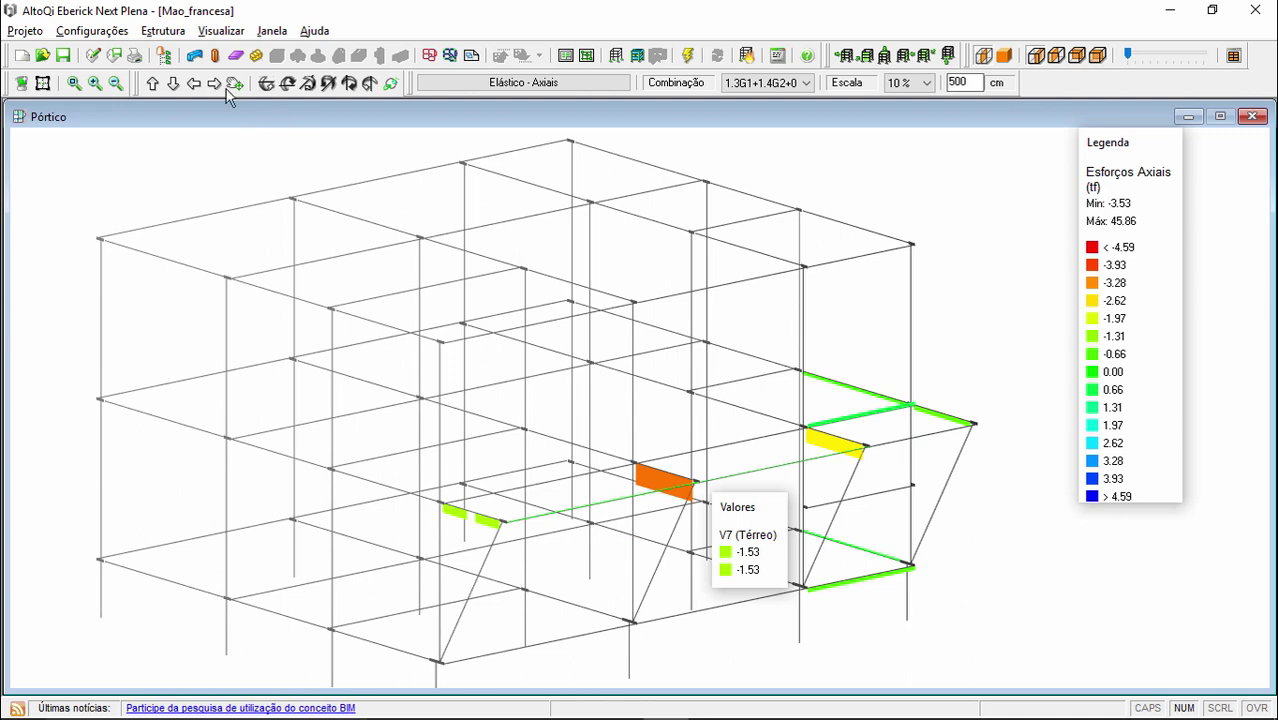
# Step: Open the Térreo column design table, select column PM1 and generate its reinforcement detailing drawing
pyautogui.click(216, 57)
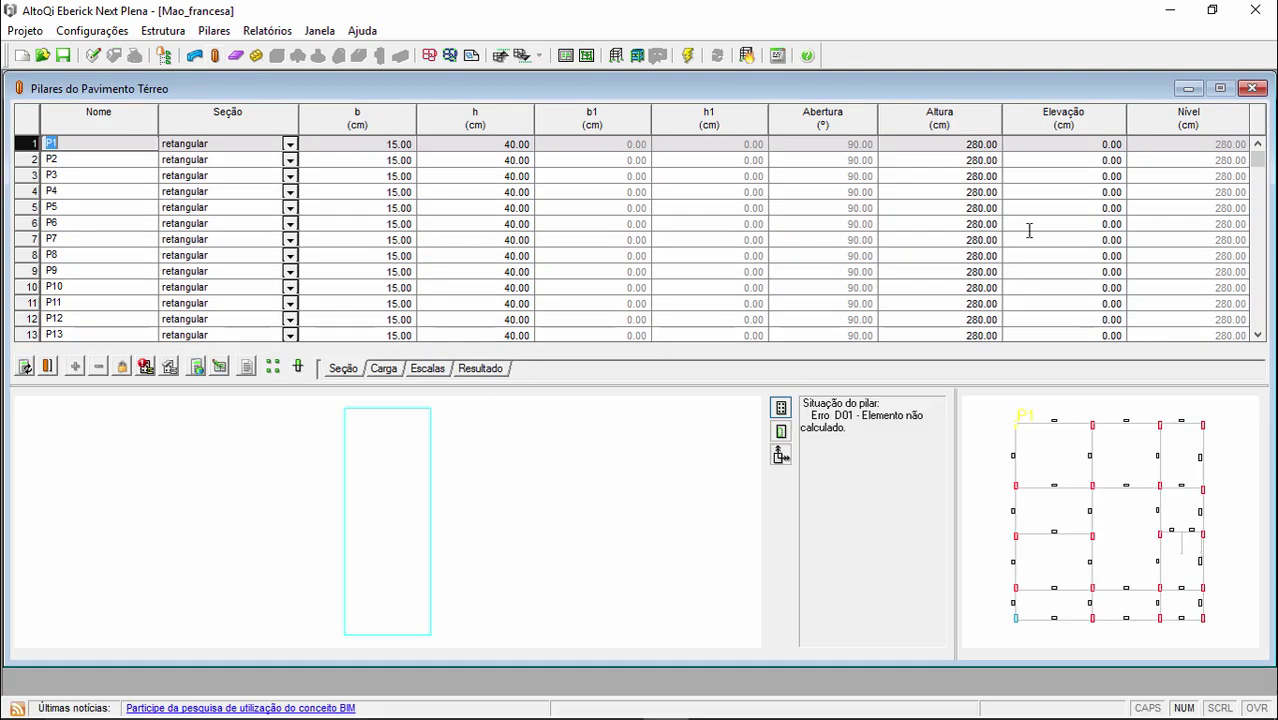
pyautogui.scroll(-1, 1258, 199)
pyautogui.scroll(-3, 1258, 199)
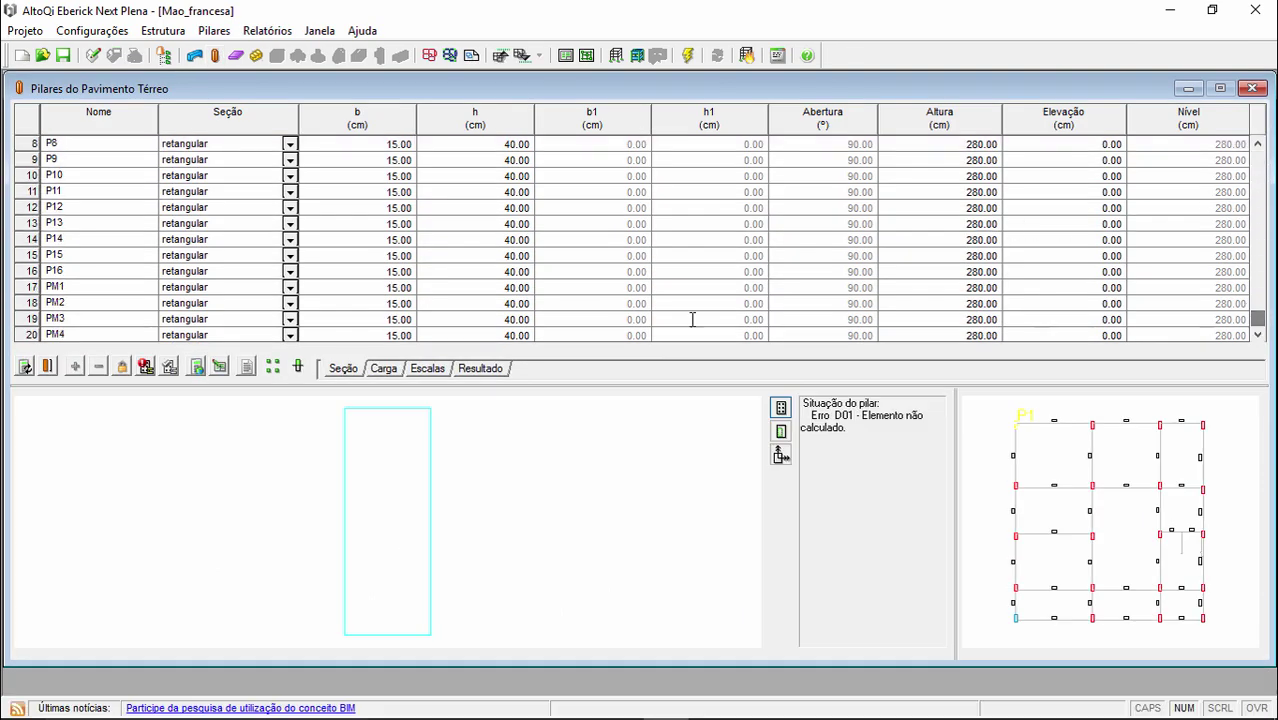
pyautogui.click(73, 284)
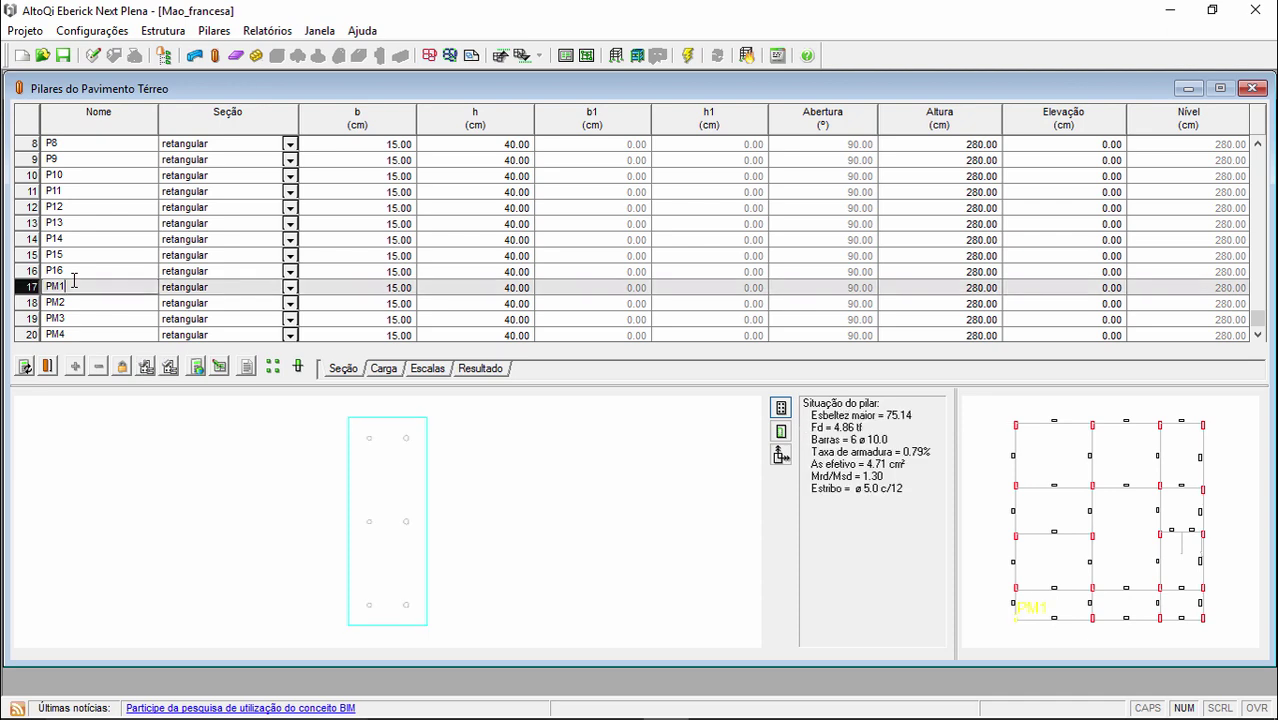
pyautogui.click(48, 367)
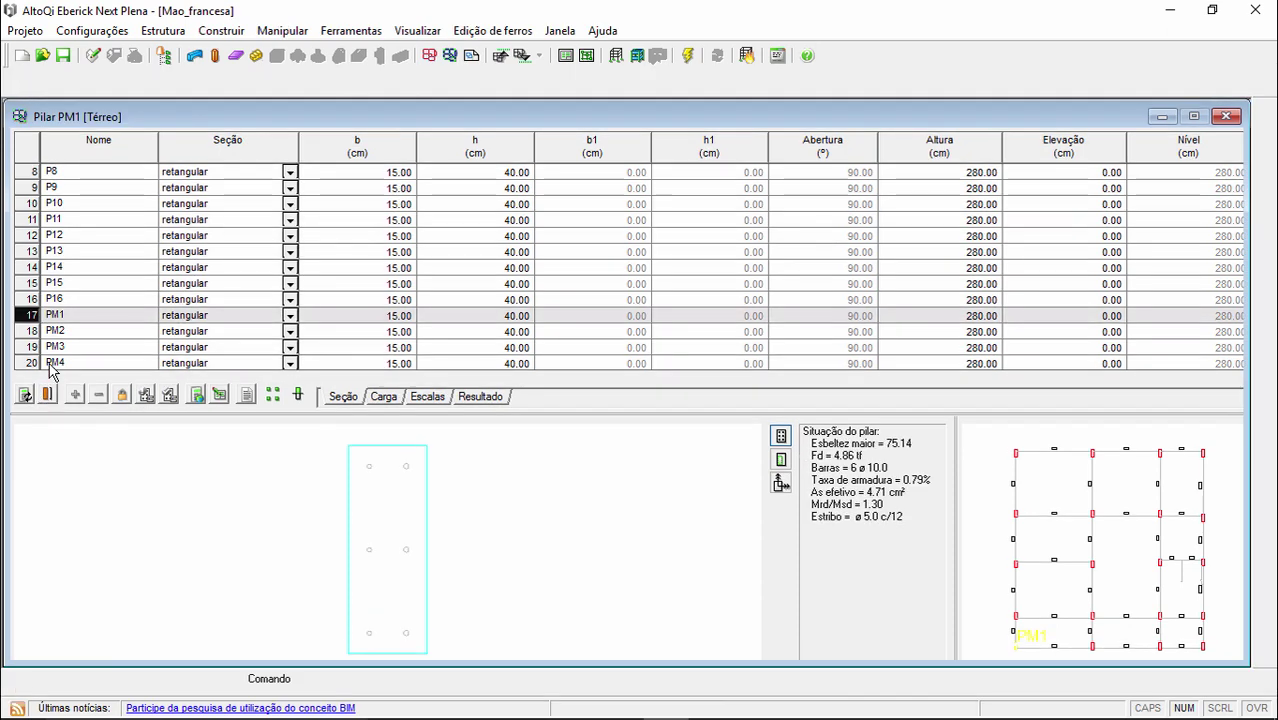
pyautogui.scroll(-1, 462, 354)
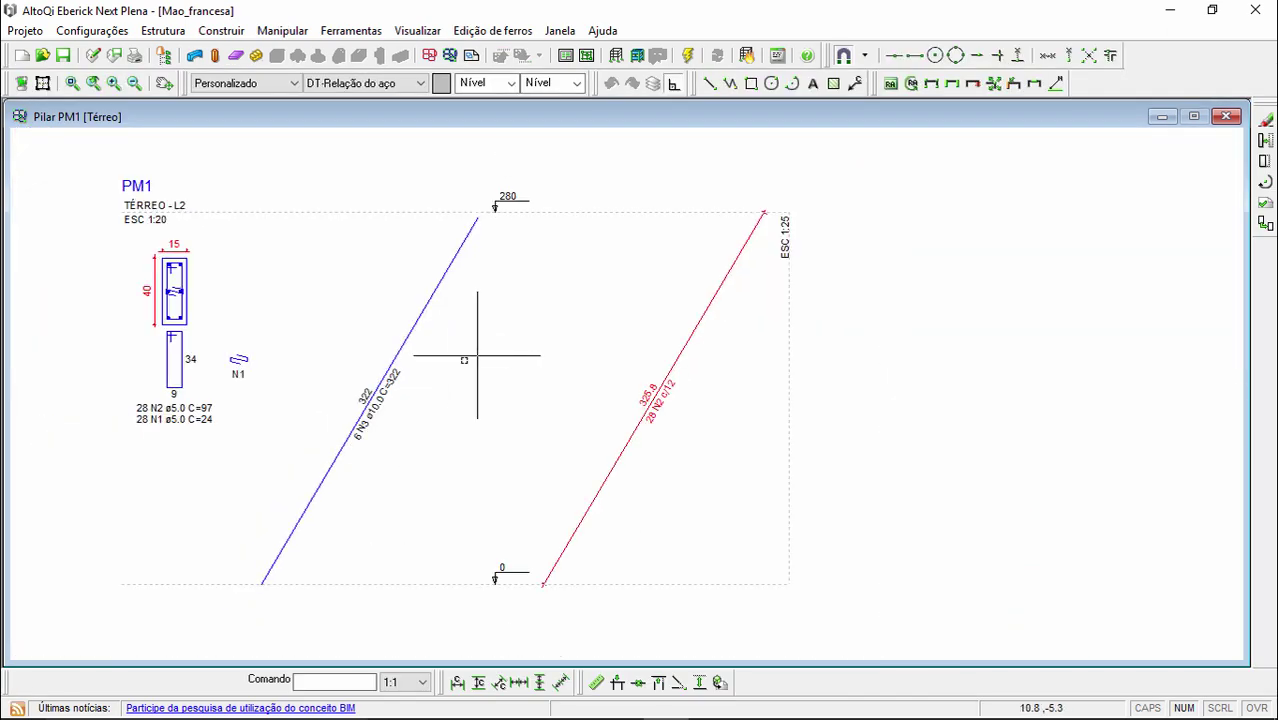